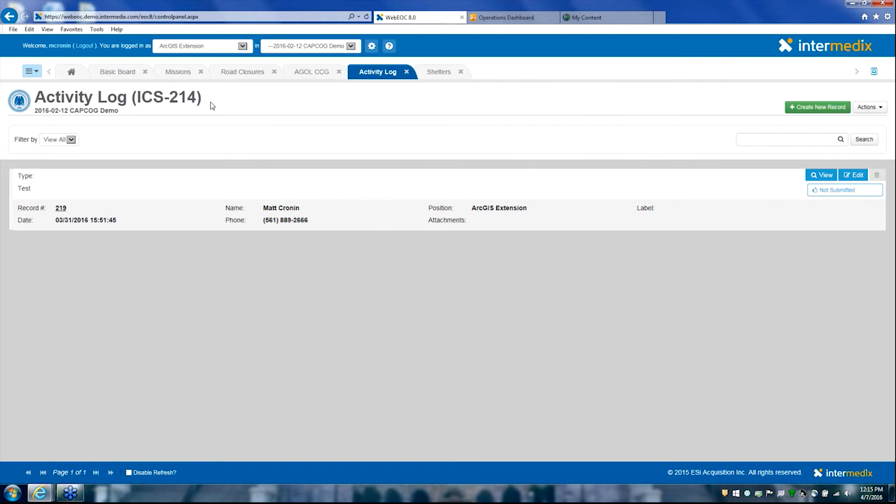
Start a new Activity Log record with Medium priority, review its location and attachment fields, and discard it
click(789, 111)
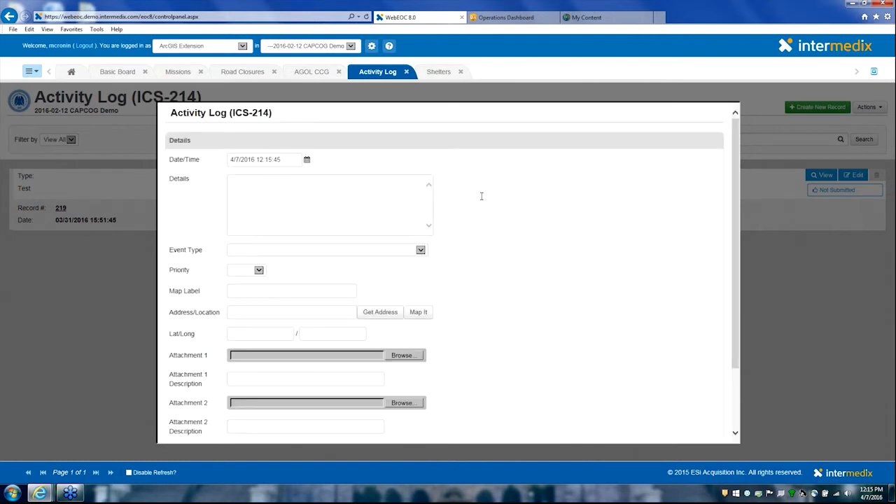
scroll(381, 214, down, 2)
click(245, 190)
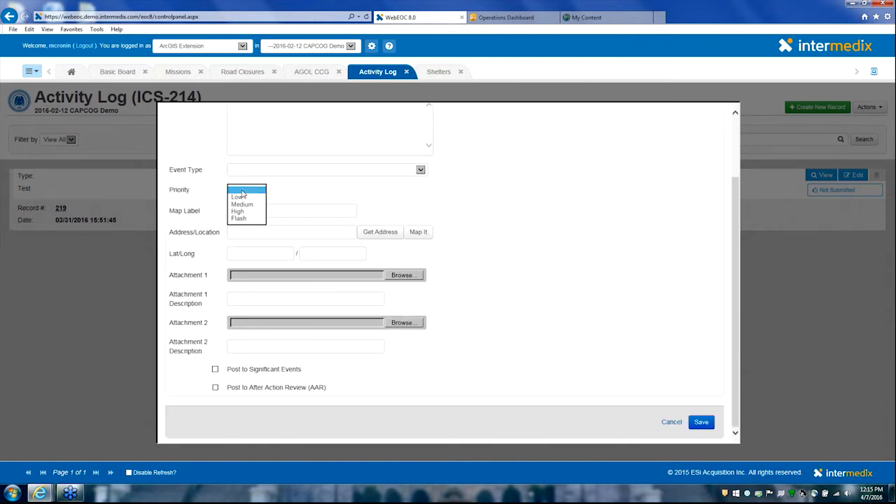
click(241, 204)
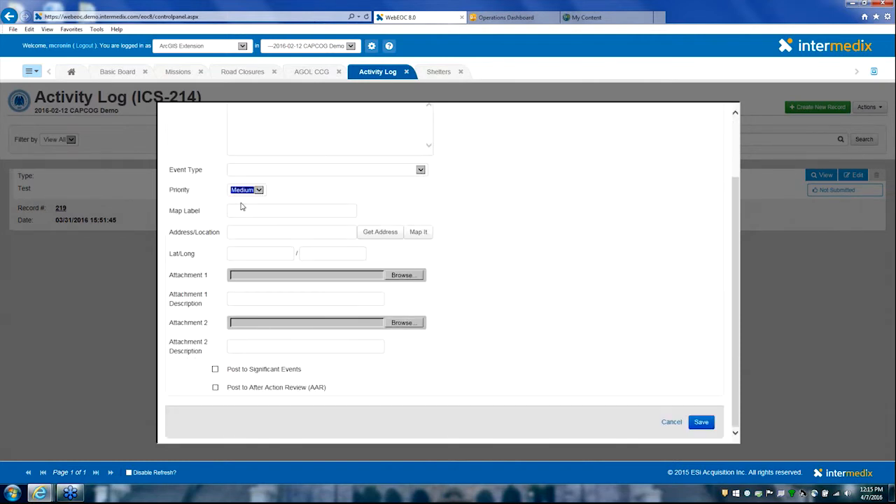
click(285, 235)
scroll(342, 233, up, 2)
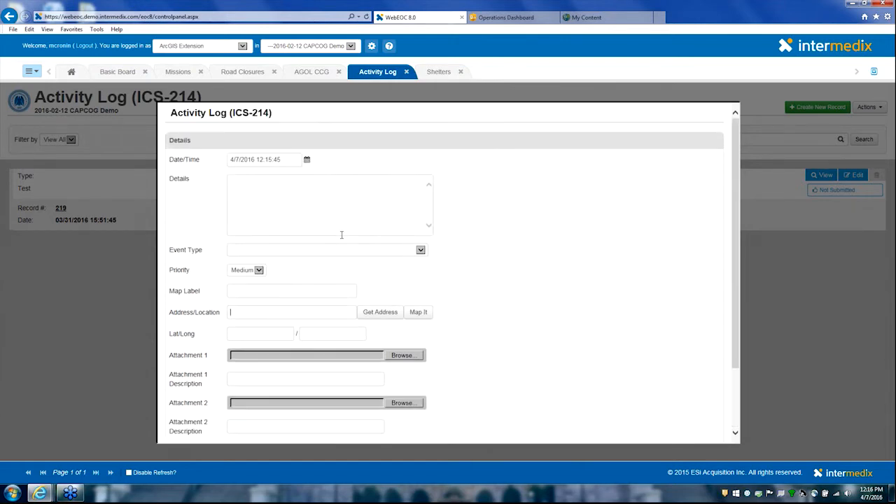
click(302, 314)
scroll(334, 316, down, 1)
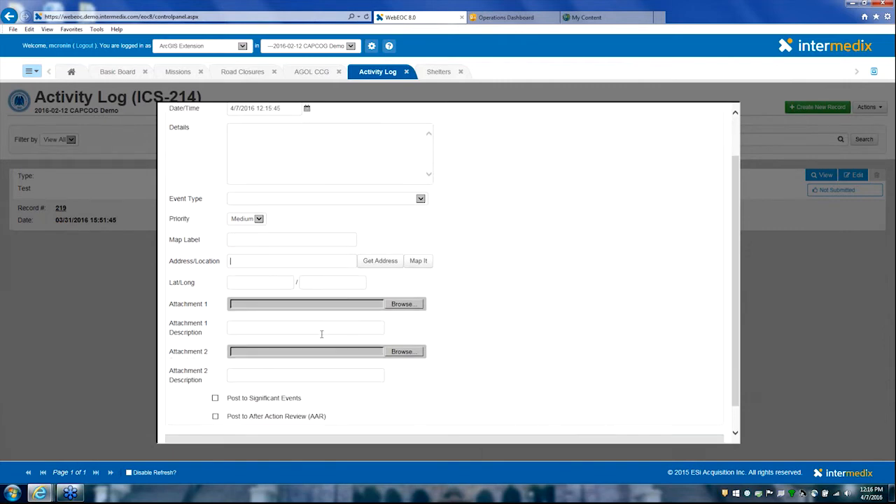
scroll(322, 337, down, 1)
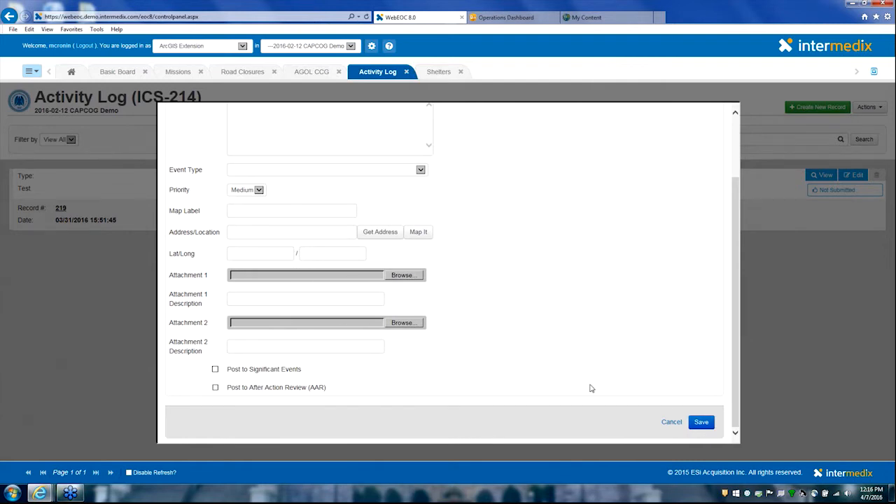
click(673, 421)
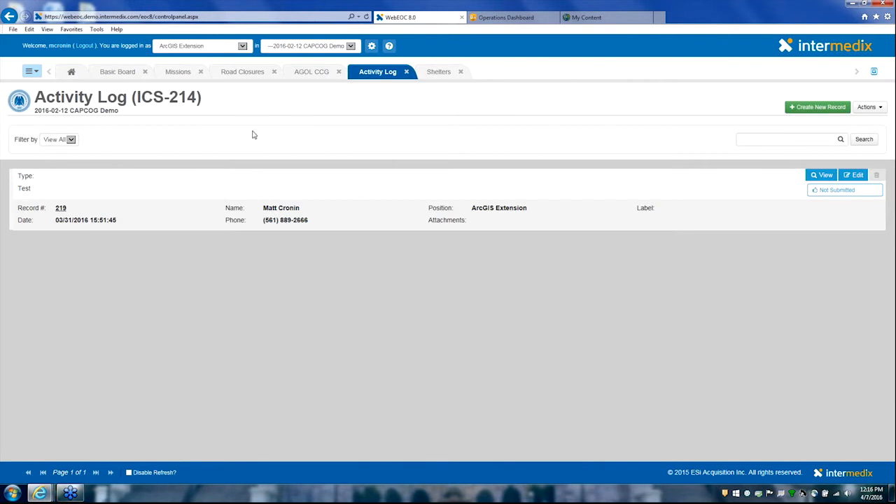
Filter the Road Closures board by road status, showing Closed roads first and finishing with Open
click(234, 74)
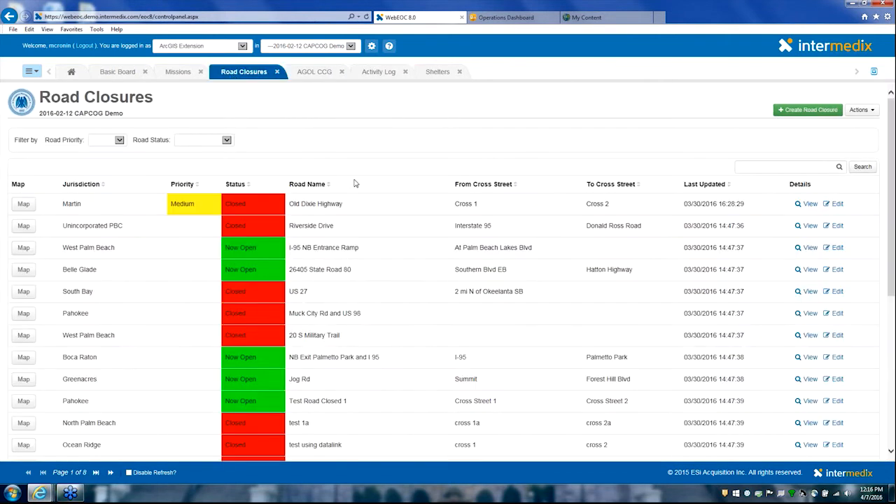
click(119, 142)
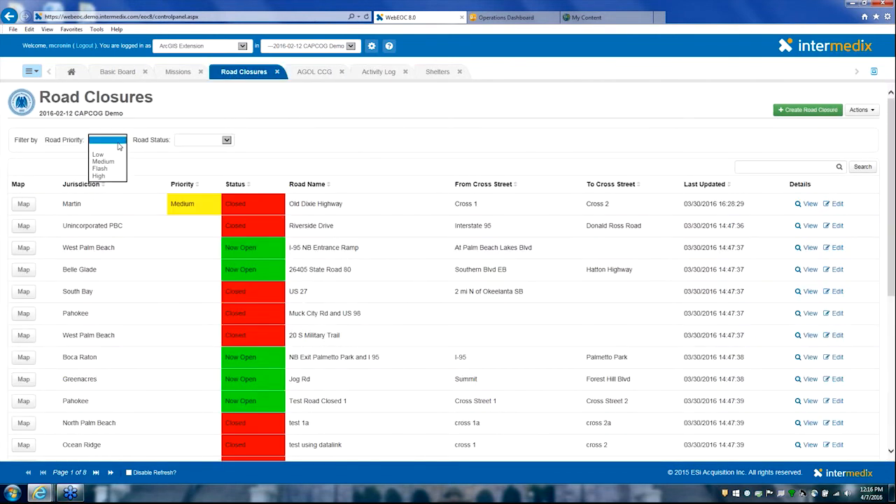
click(227, 140)
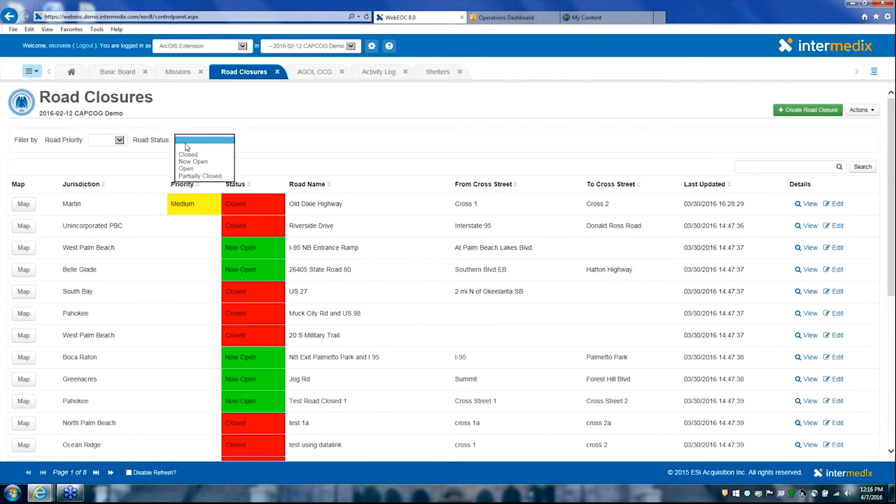
click(187, 155)
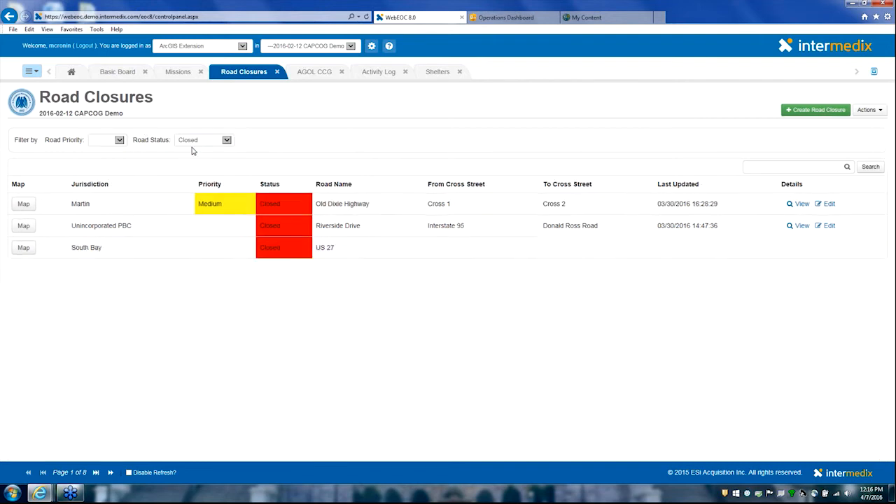
click(194, 143)
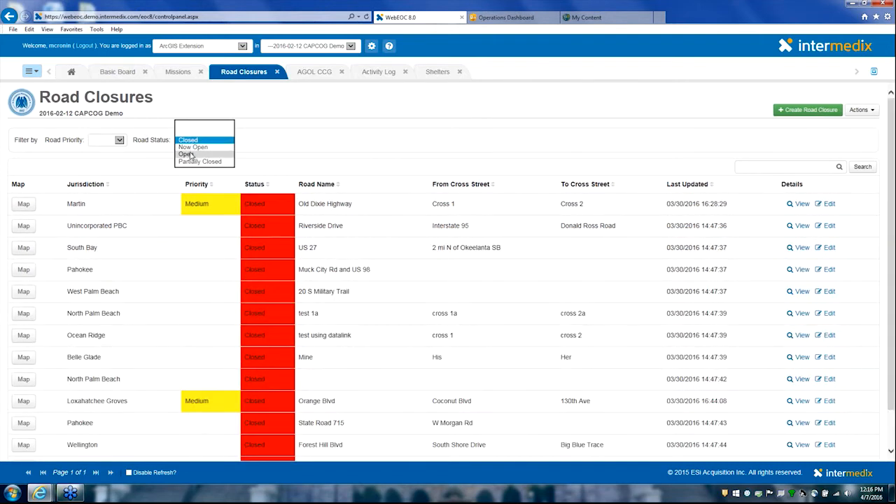
click(189, 153)
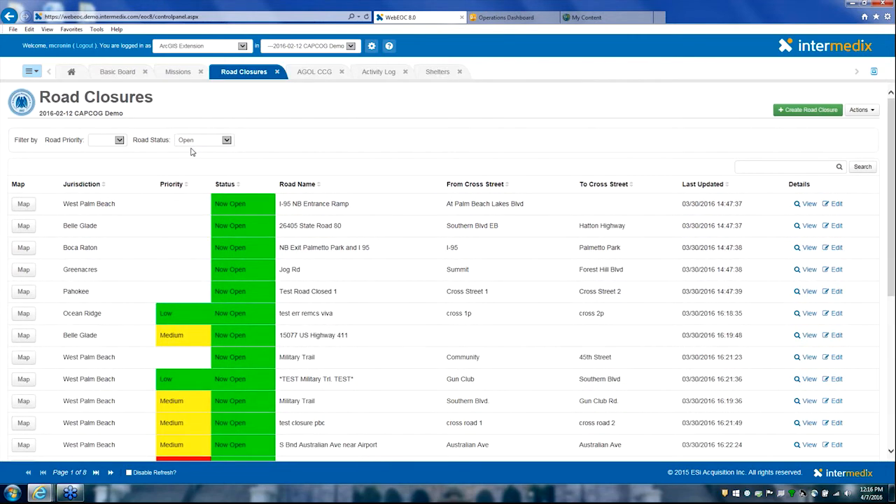
Show the Basic Board briefly and open the Special Events board from the list of boards
click(111, 72)
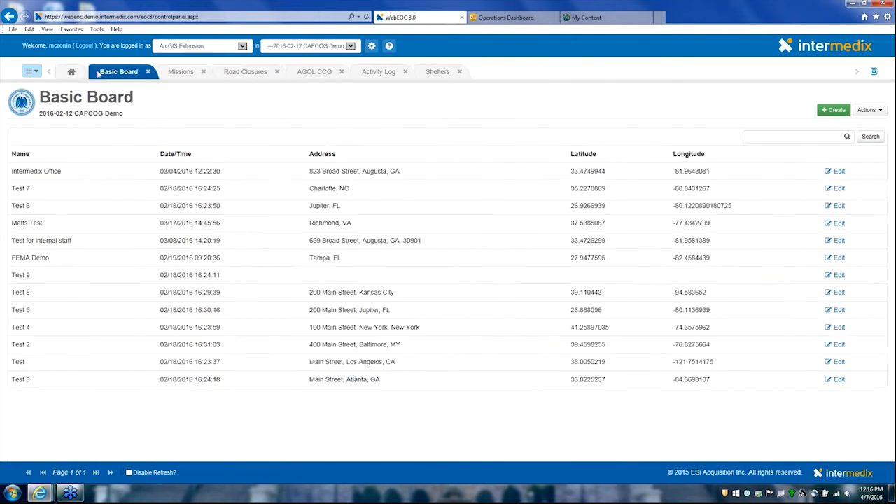
click(29, 71)
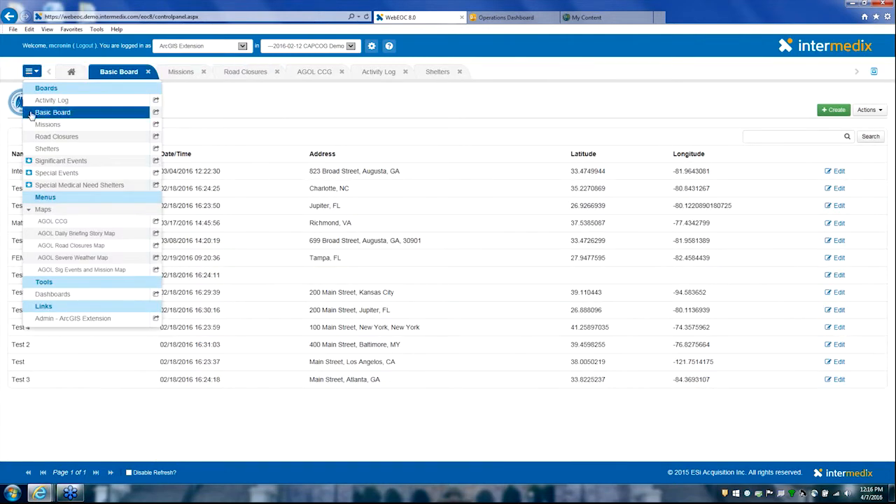
click(55, 174)
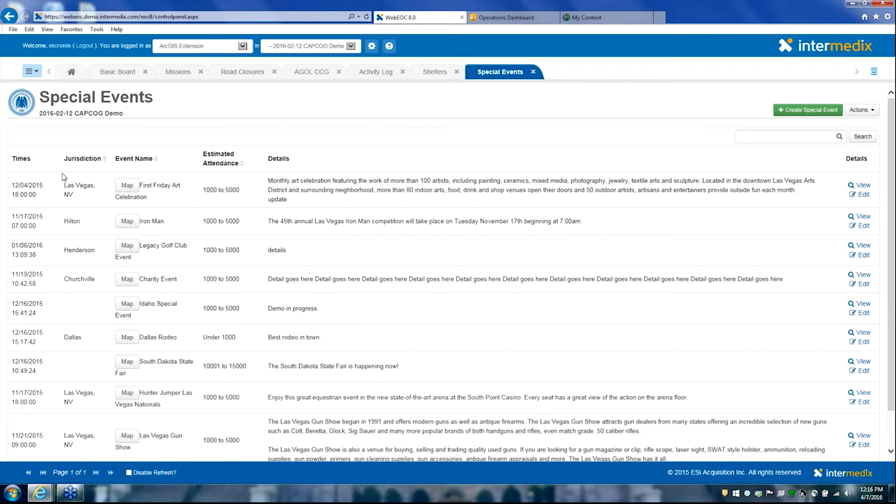
Open a blank special event record, review its details, import and contact fields, and cancel it
click(785, 113)
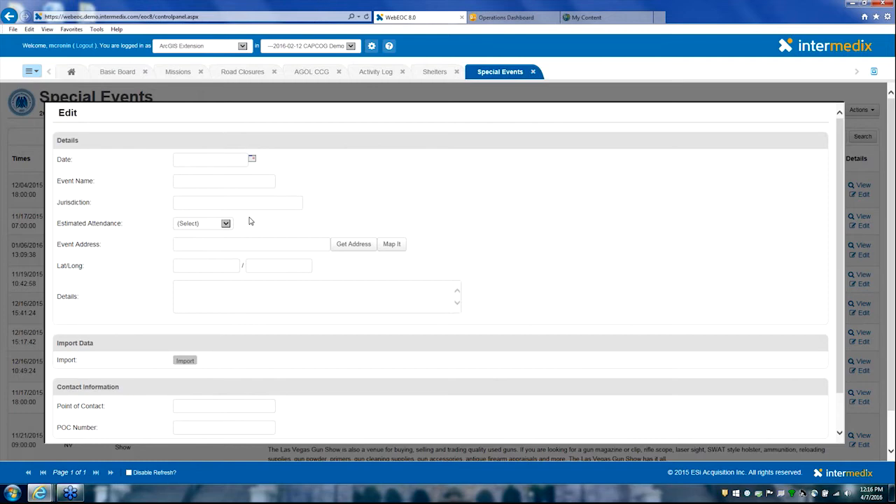
scroll(250, 221, down, 2)
scroll(251, 221, up, 2)
scroll(542, 242, down, 2)
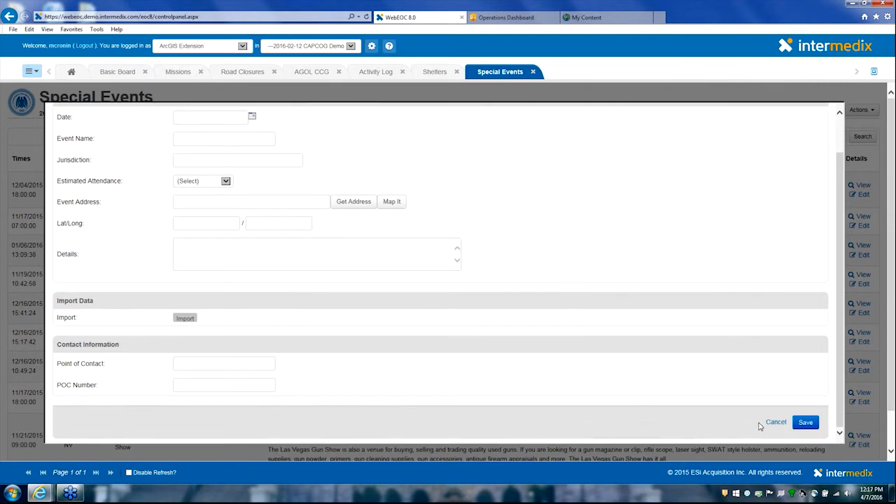
click(775, 423)
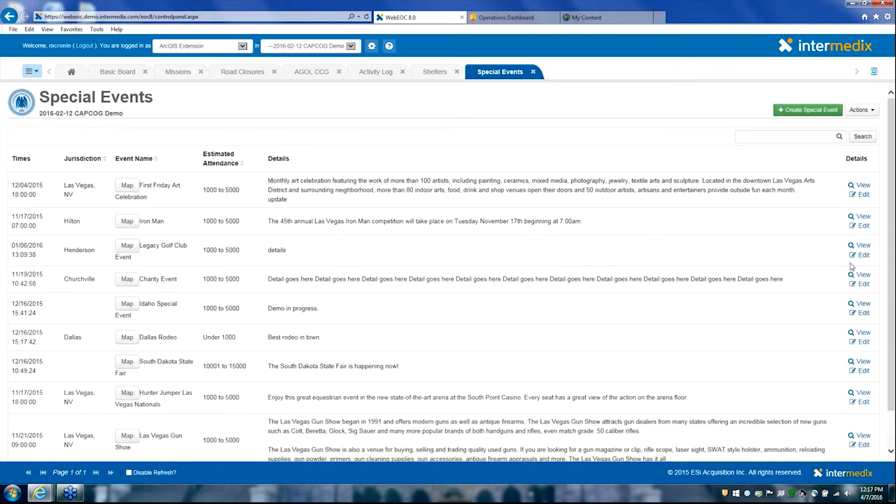
View the Iron Man event, review its fields in edit mode without saving, and return to the event list
click(864, 218)
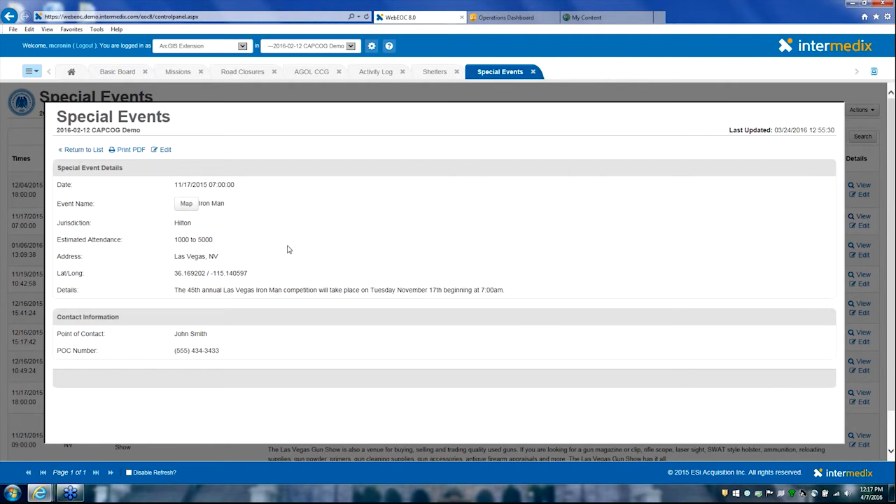
click(167, 150)
scroll(242, 223, down, 1)
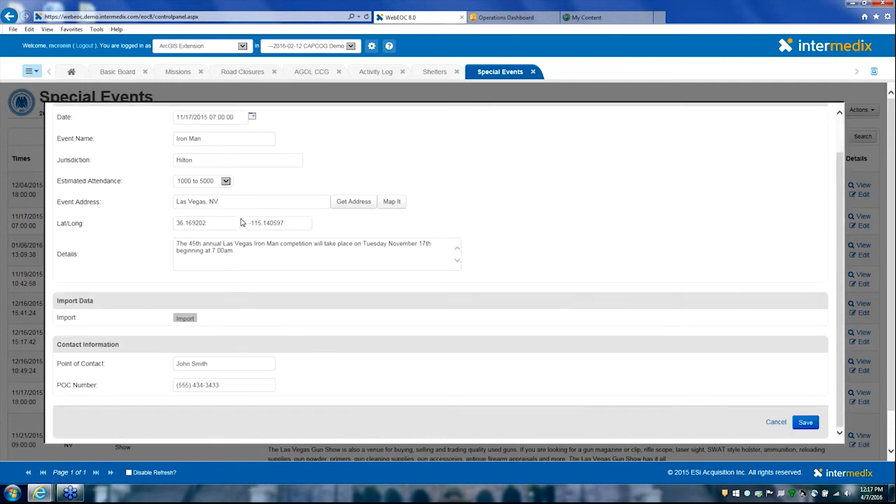
scroll(245, 222, up, 1)
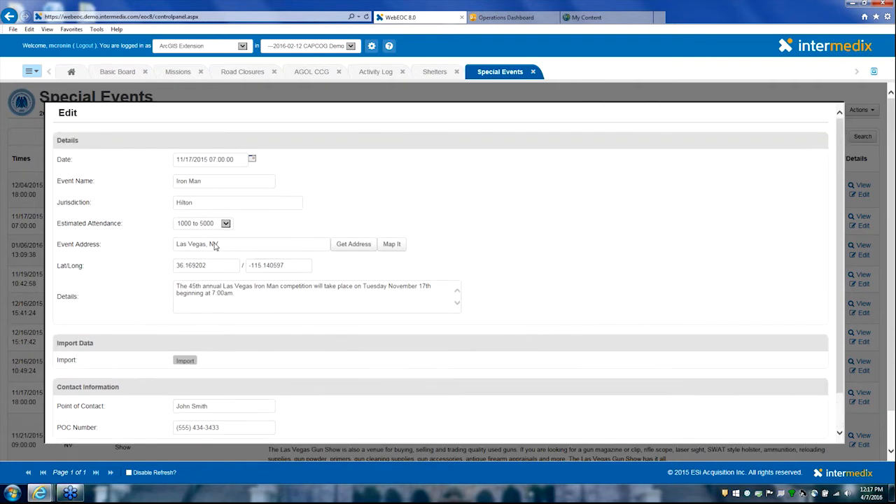
scroll(322, 255, down, 1)
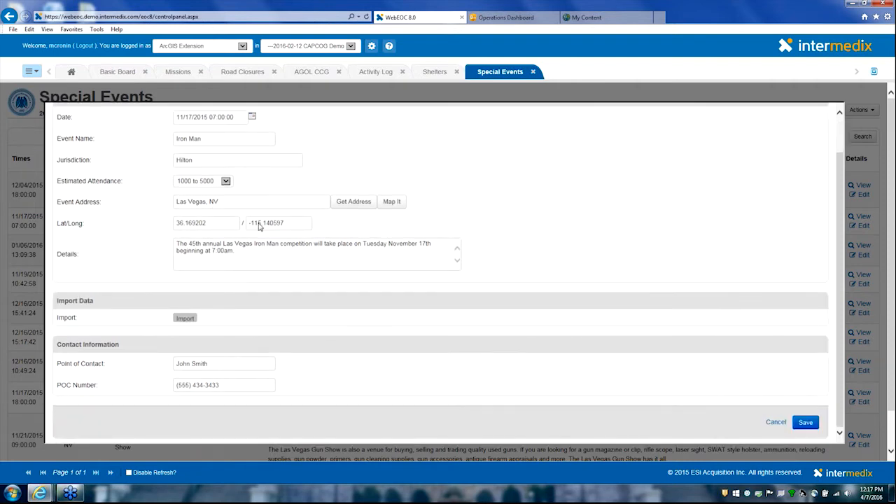
click(775, 423)
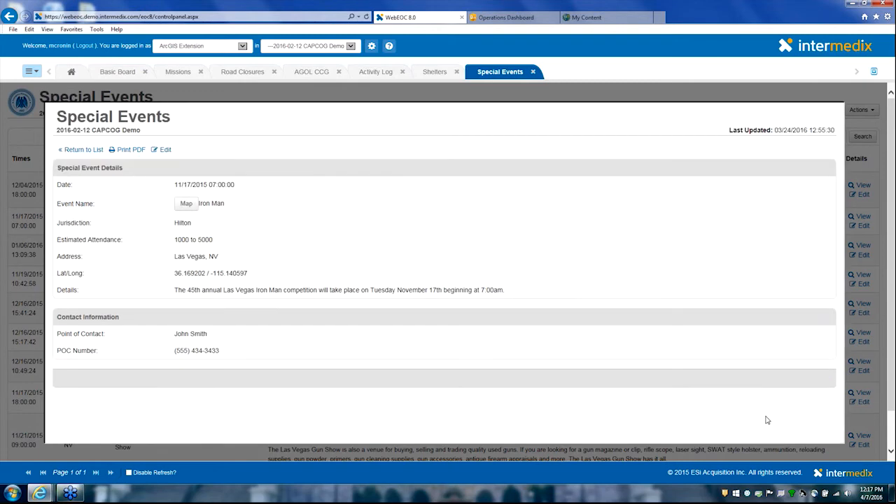
click(74, 150)
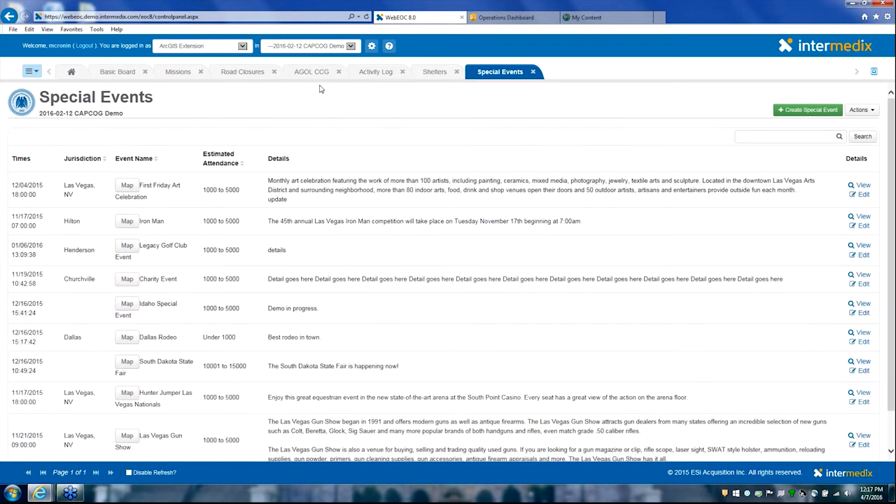
Open the WebEOC Admin site in a maximized window and display the Boards list in its Process section
click(372, 47)
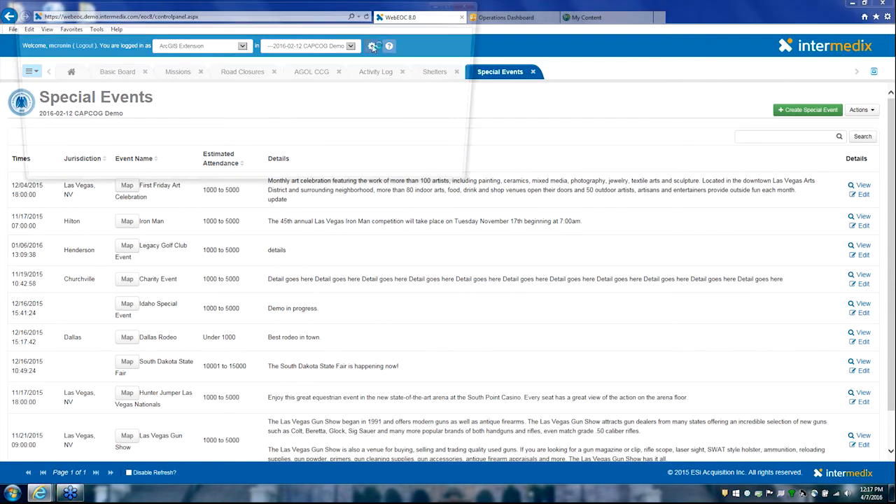
click(458, 5)
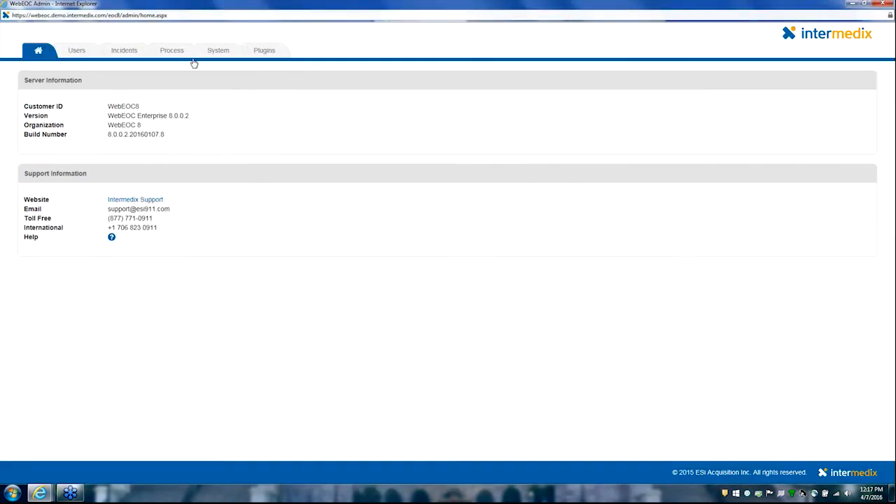
click(179, 58)
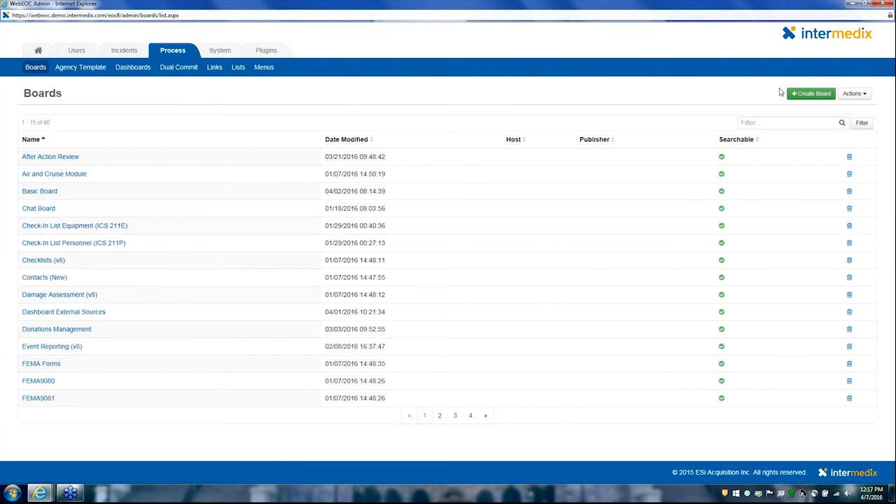
click(806, 95)
click(822, 151)
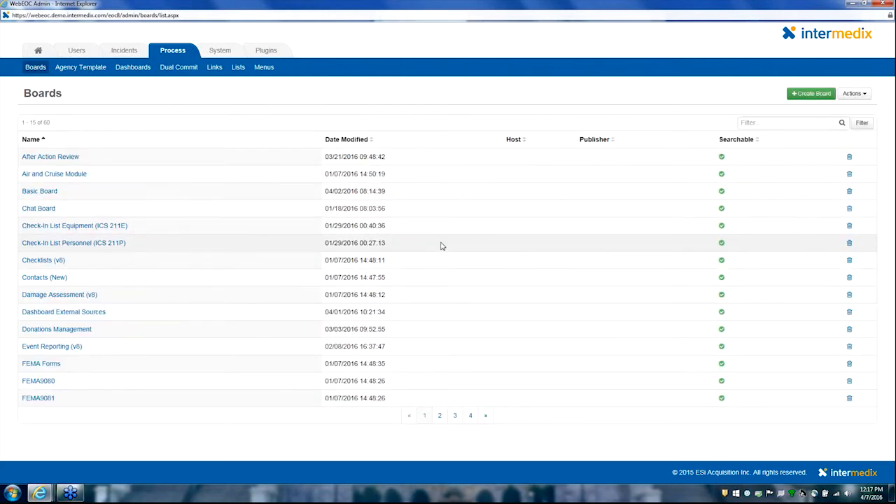
Open the details of Basic Board and bring up its view list in the Board Editor
click(49, 195)
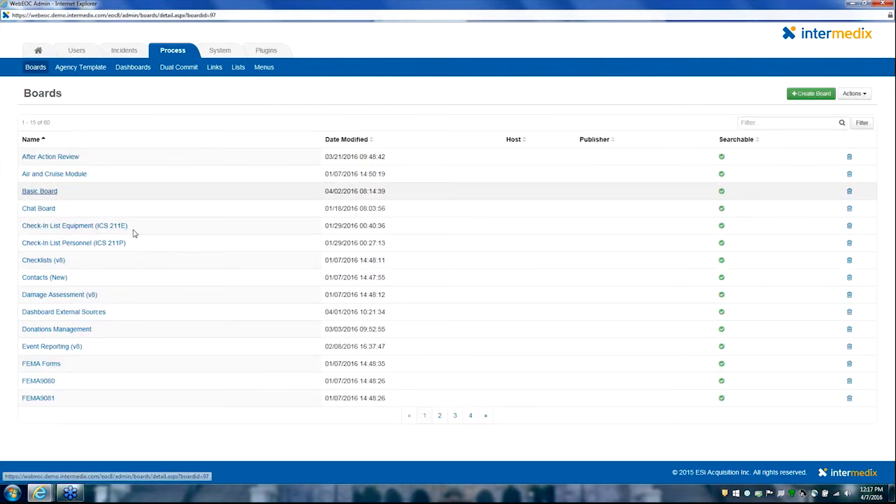
scroll(155, 253, down, 1)
scroll(118, 198, down, 3)
click(114, 152)
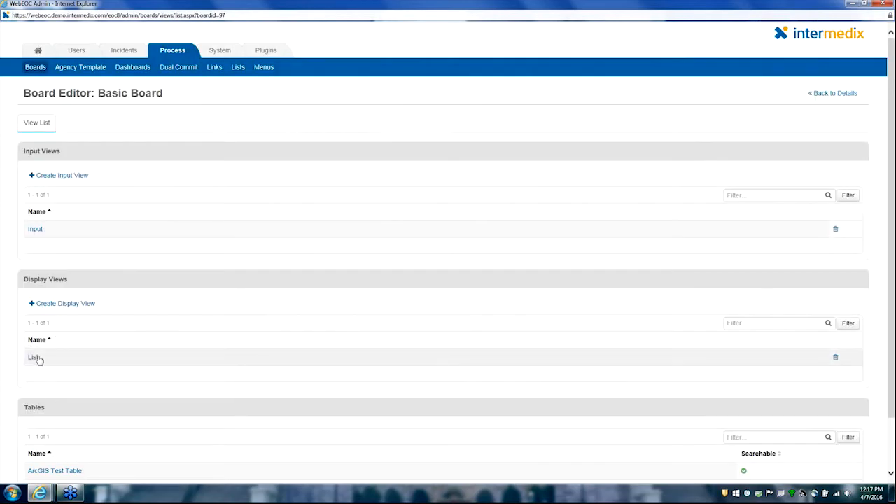
Open the List display view in Design View and select the datetime field cell and the Date/Time header cell
click(35, 357)
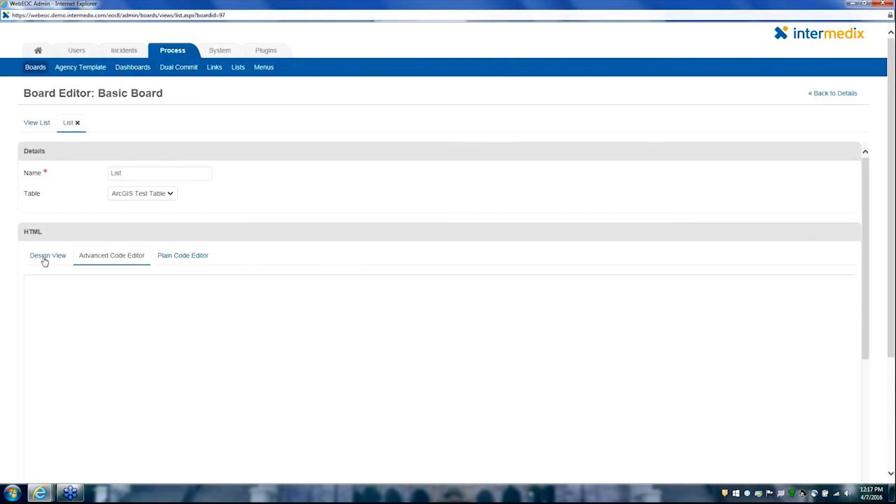
click(43, 258)
scroll(103, 287, down, 2)
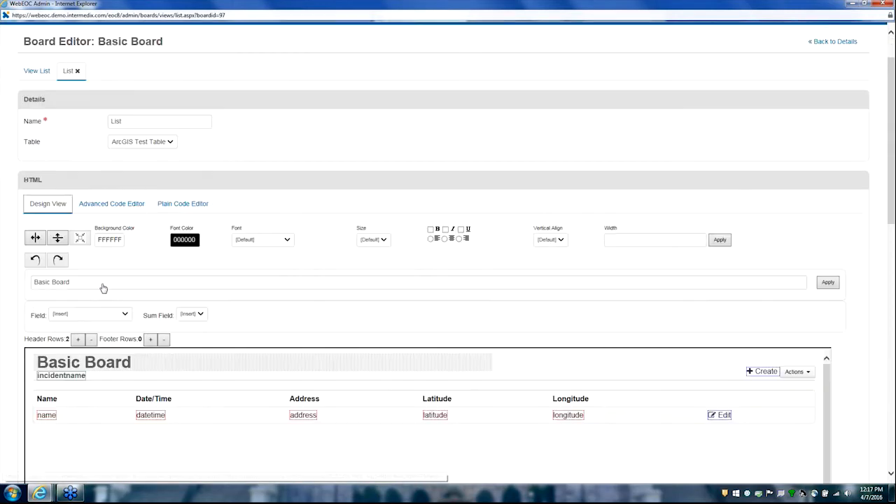
click(149, 334)
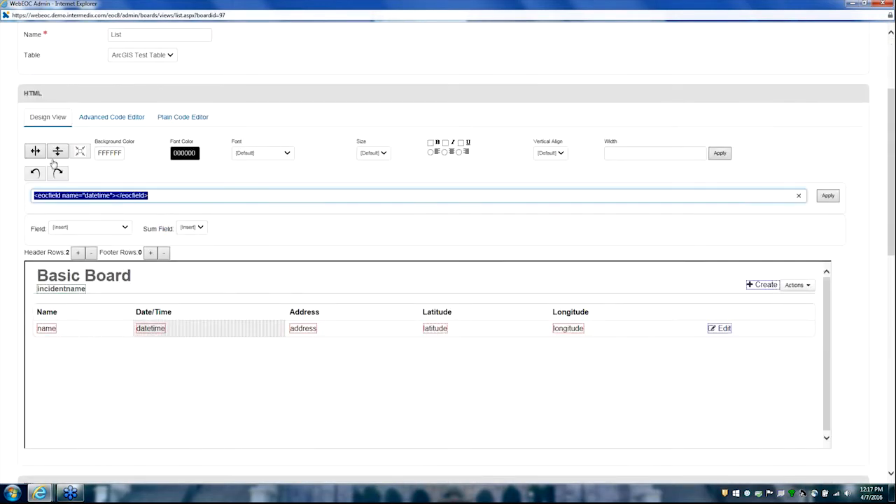
click(174, 312)
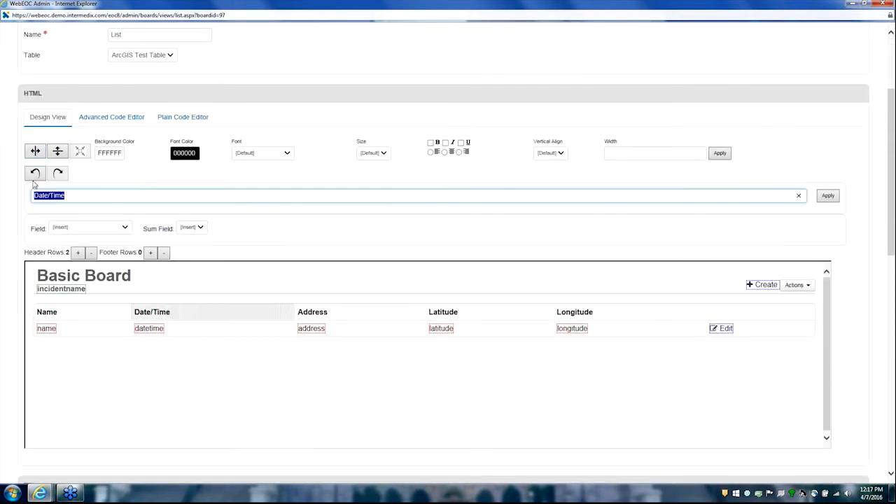
Insert a column after Date/Time in the List view's table and label its header cell New
click(35, 154)
click(281, 316)
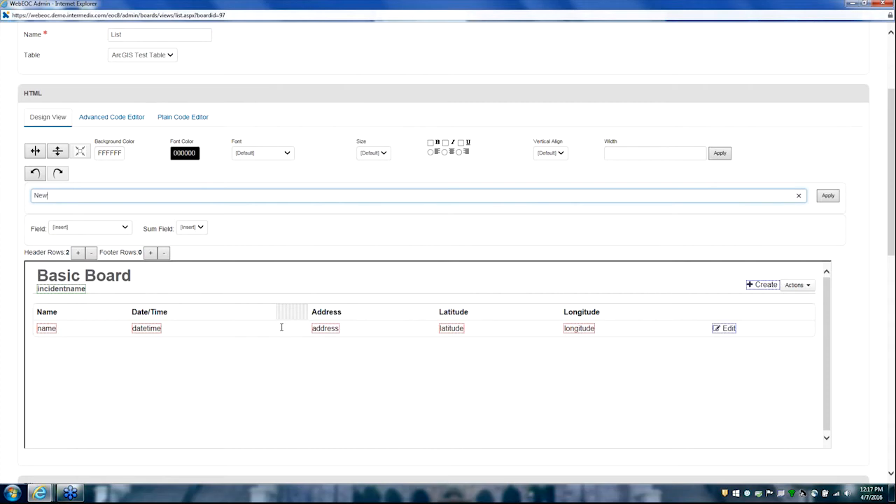
click(829, 195)
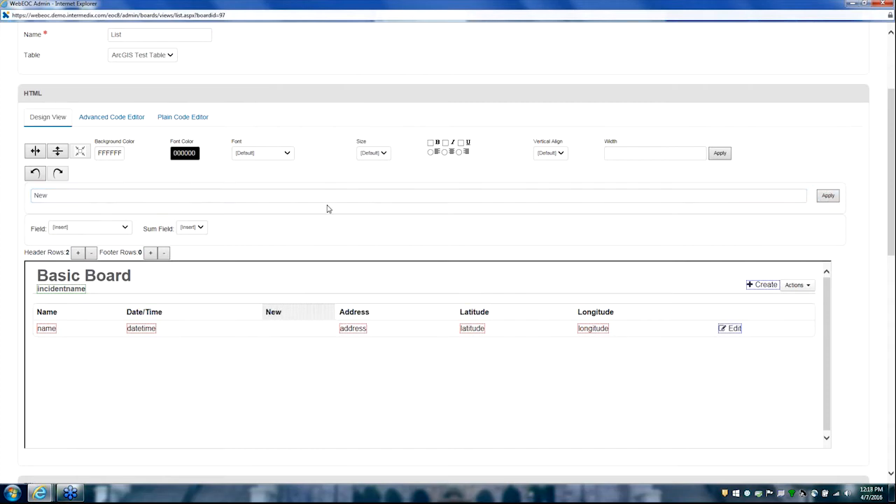
View the List view's HTML in the advanced and plain code editors, and close the view without saving
click(119, 119)
click(172, 117)
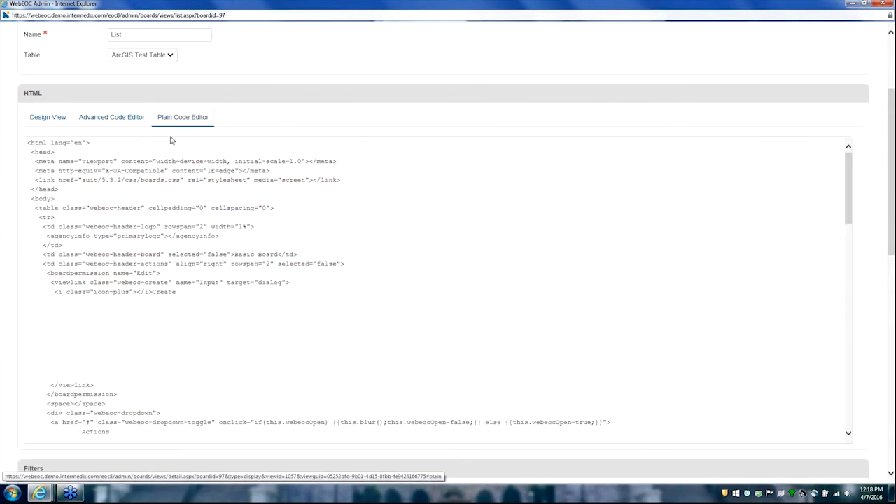
scroll(153, 217, up, 2)
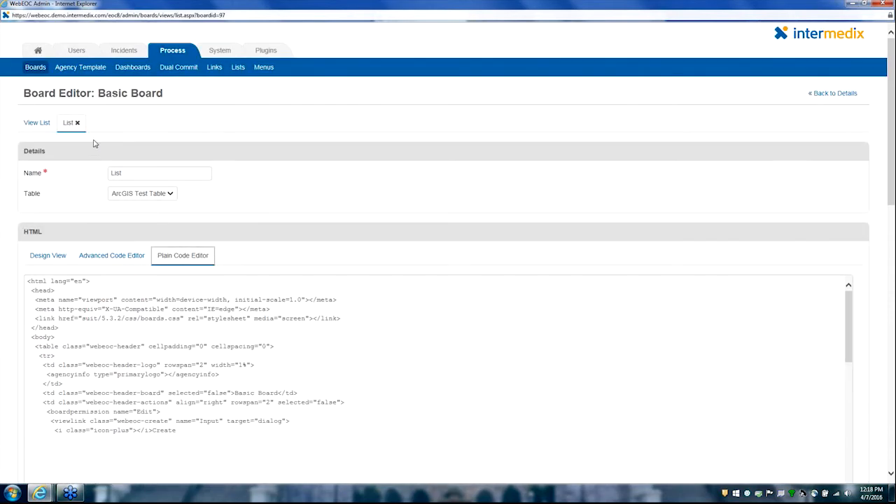
click(77, 124)
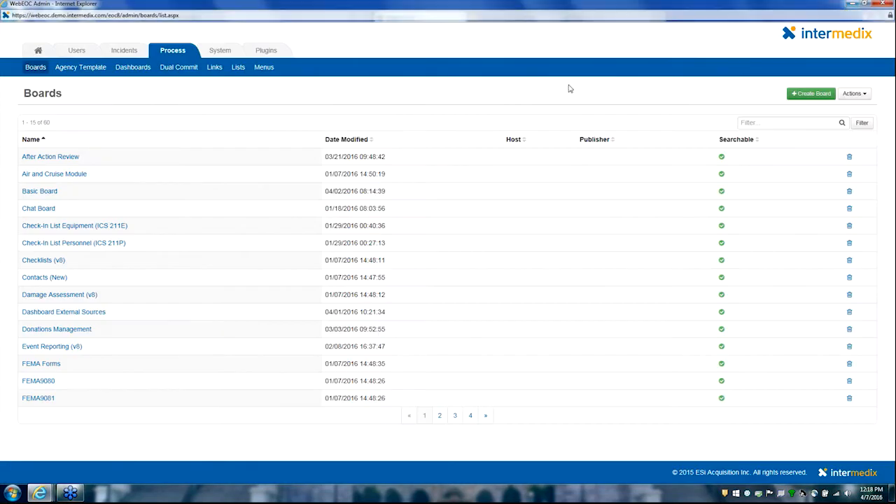
Open the ArcGIS Extension plugin in a maximized window and test its WebEOC API settings
click(266, 50)
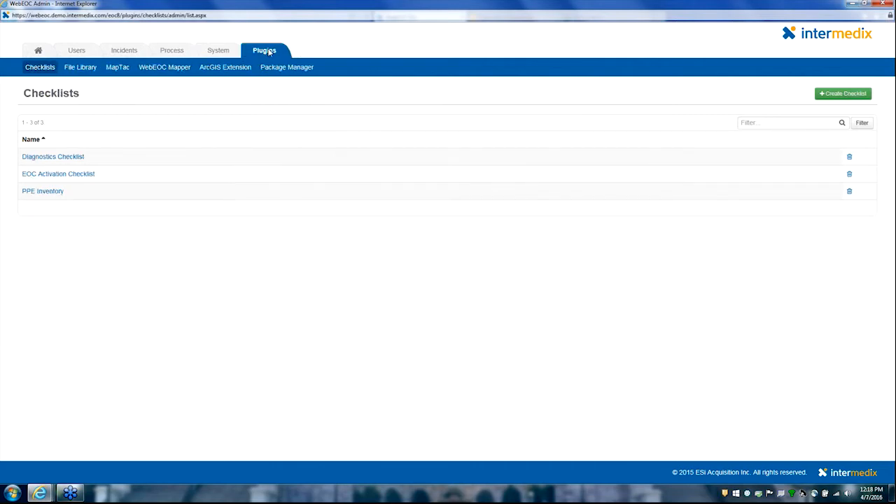
click(223, 73)
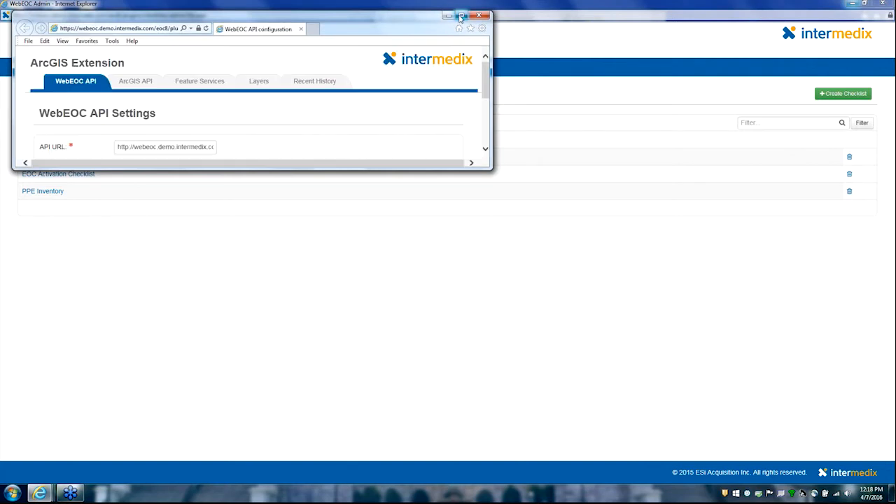
click(460, 16)
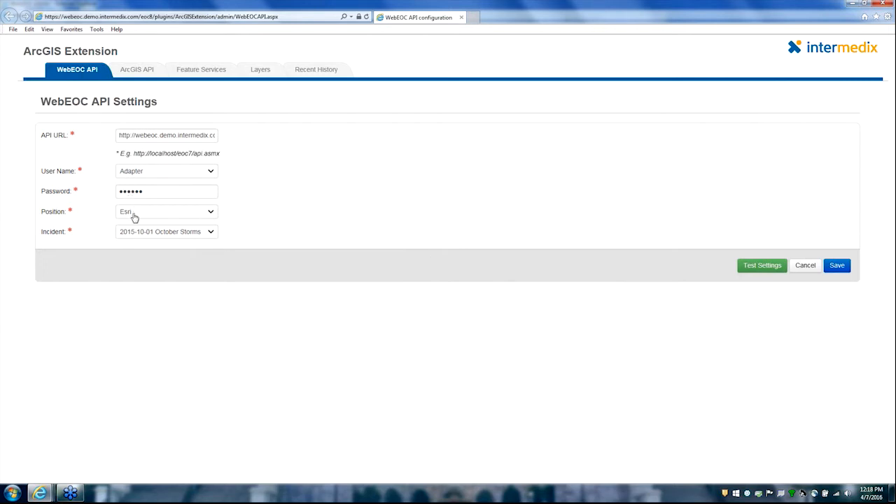
click(763, 272)
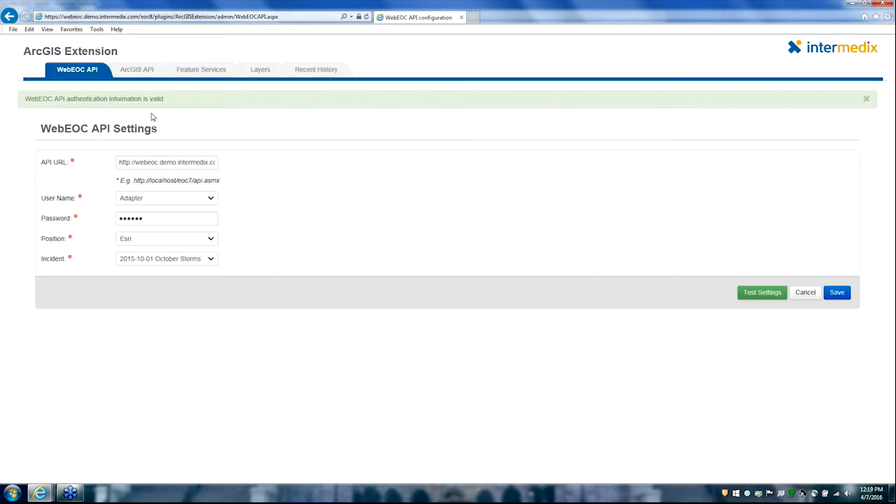
Display the ArcGIS API settings and test the configured ArcGIS URL
click(138, 74)
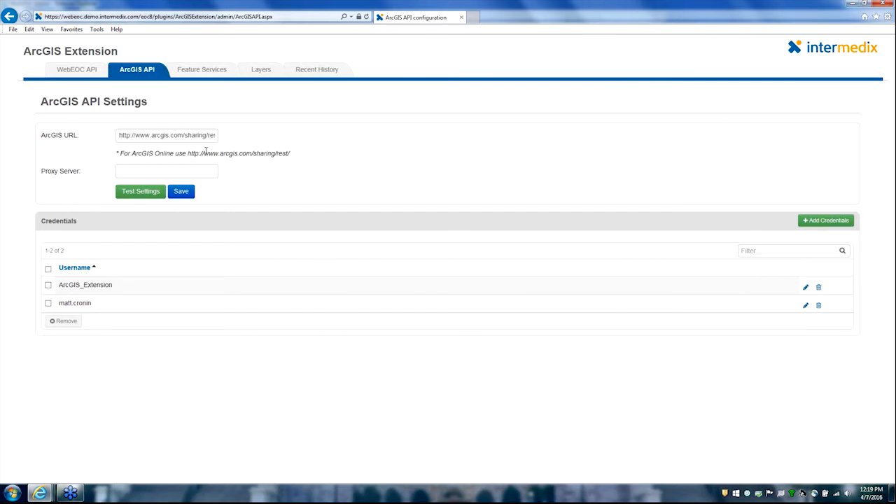
drag(187, 154, 287, 157)
click(286, 151)
click(145, 193)
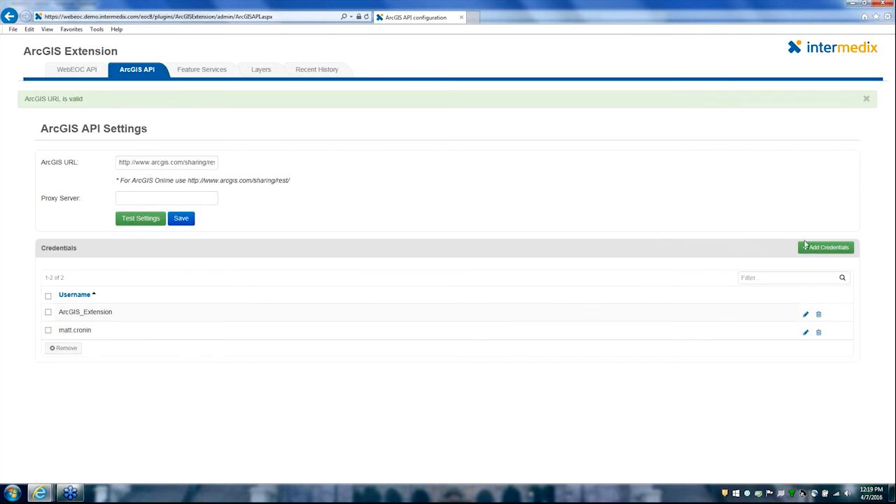
Test the second stored ArcGIS credential from its edit dialog and close the dialog without saving
click(806, 333)
click(466, 199)
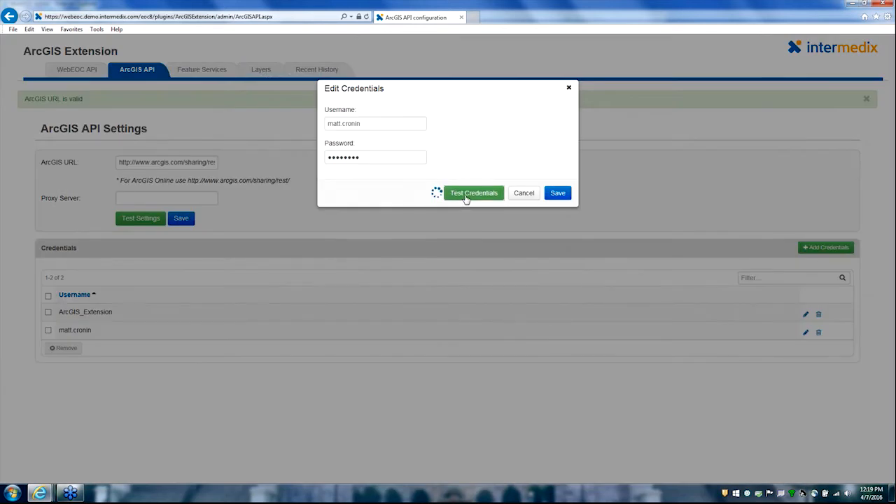
click(524, 195)
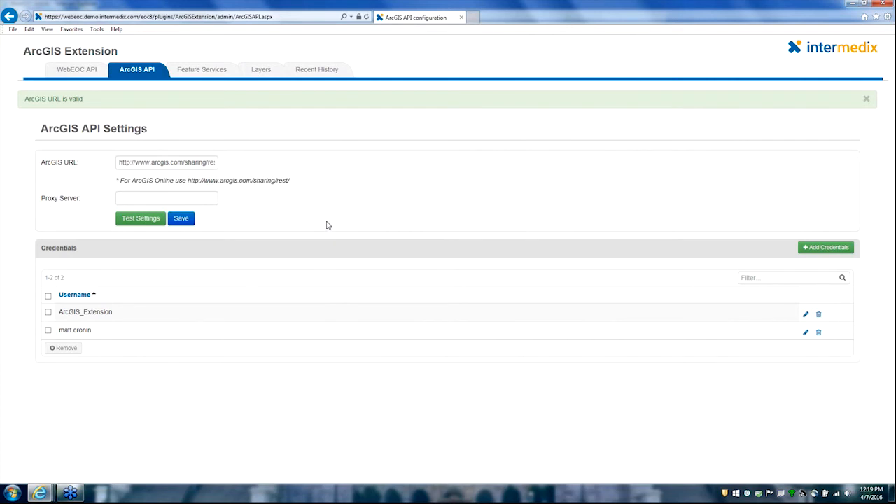
Add a feature service named BasicBoard for Basic Board with the ArcGIS_Extension credentials and an empty description
click(199, 72)
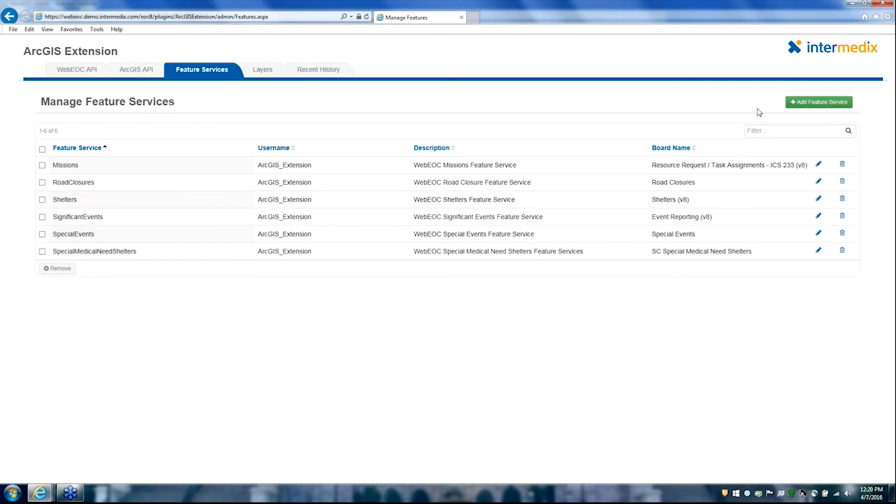
click(829, 105)
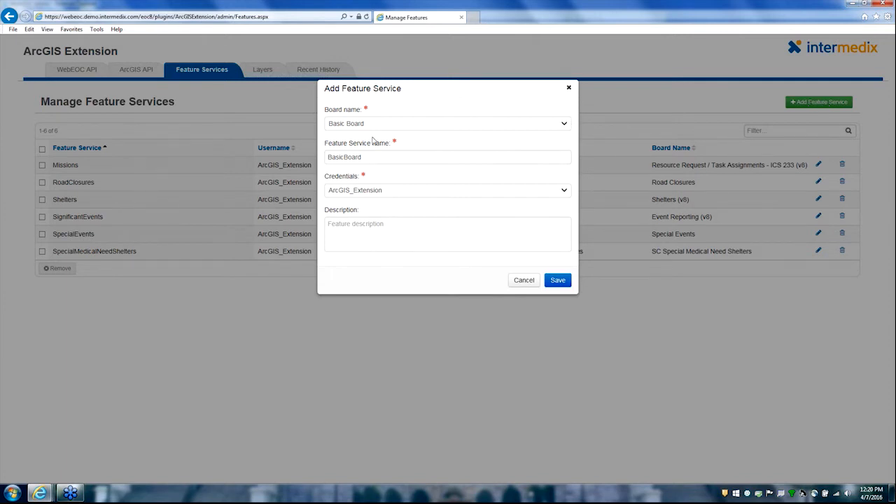
click(369, 192)
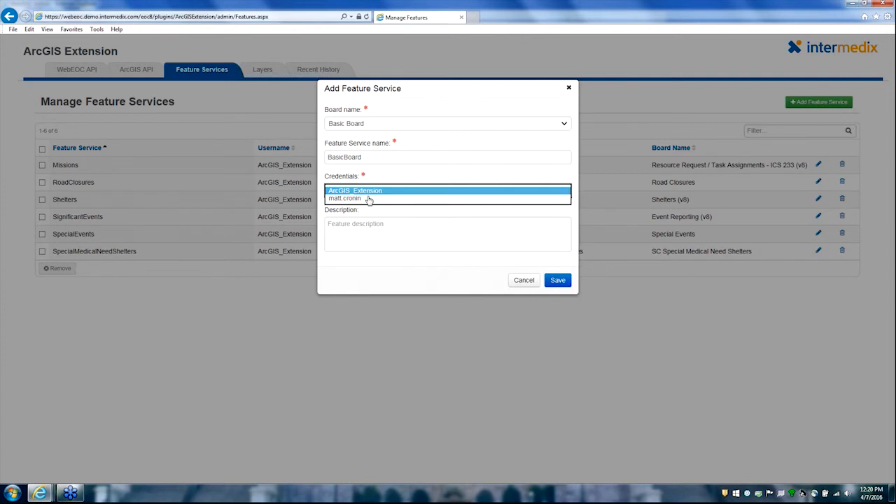
click(367, 192)
click(373, 228)
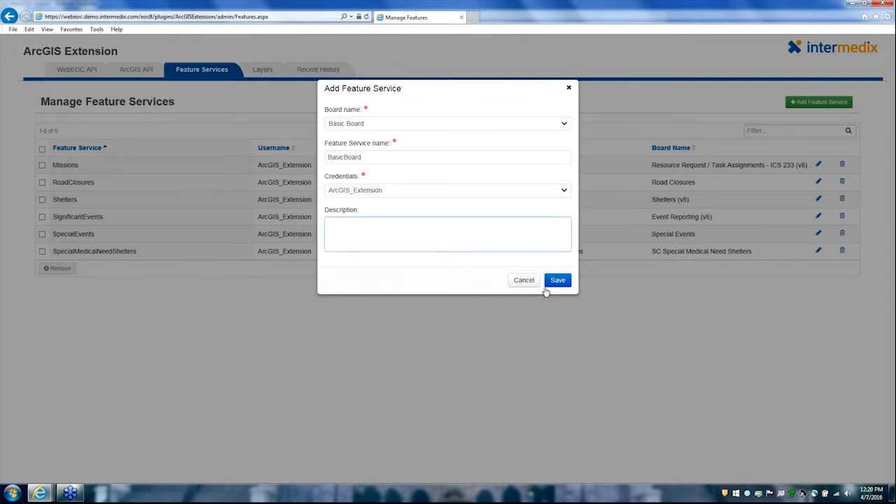
click(558, 283)
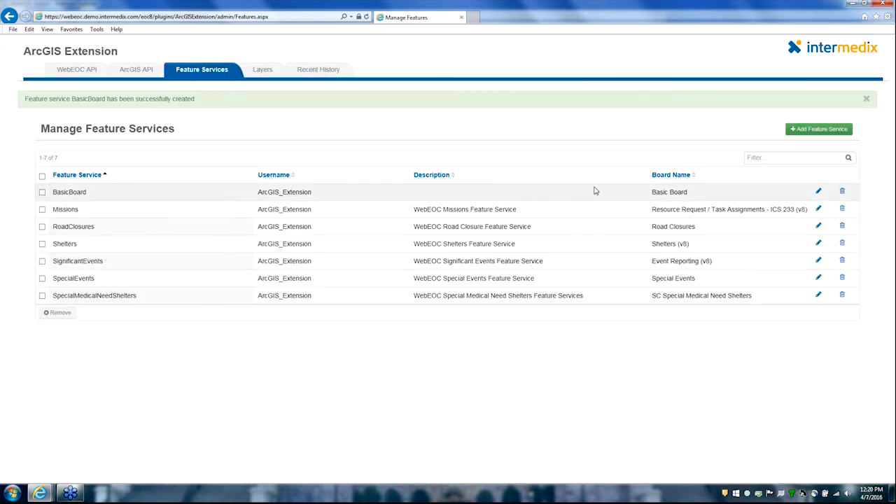
Add a layer named Basic to the BasicBoard feature service, using the board's List view
click(272, 78)
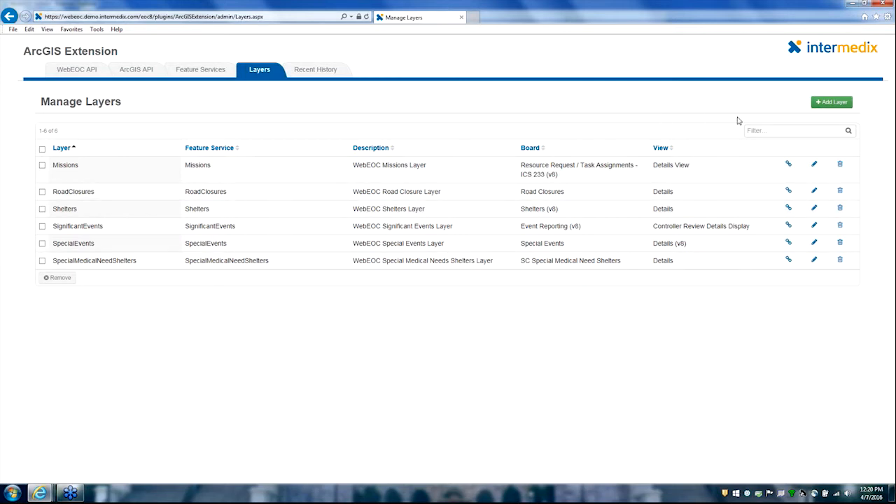
click(831, 102)
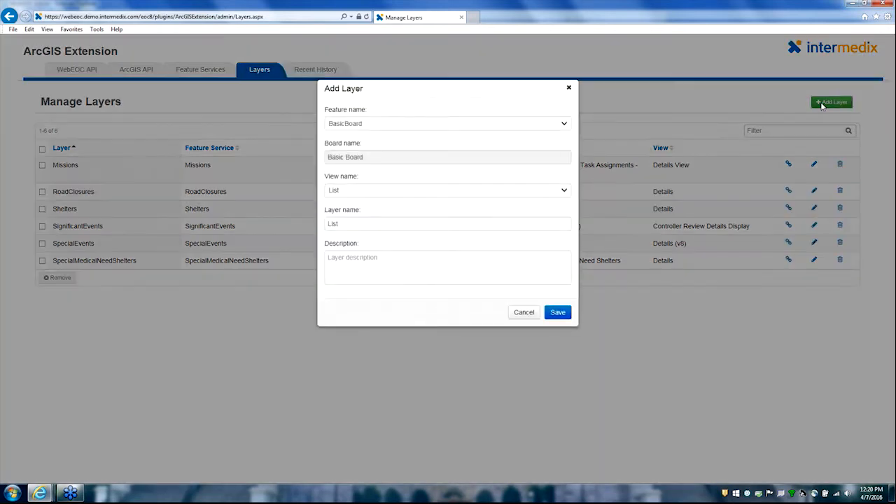
click(371, 126)
click(370, 124)
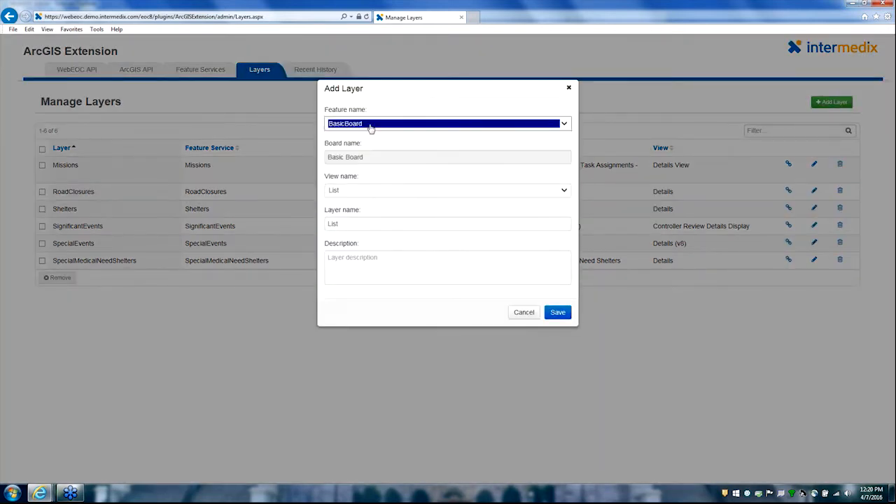
click(371, 126)
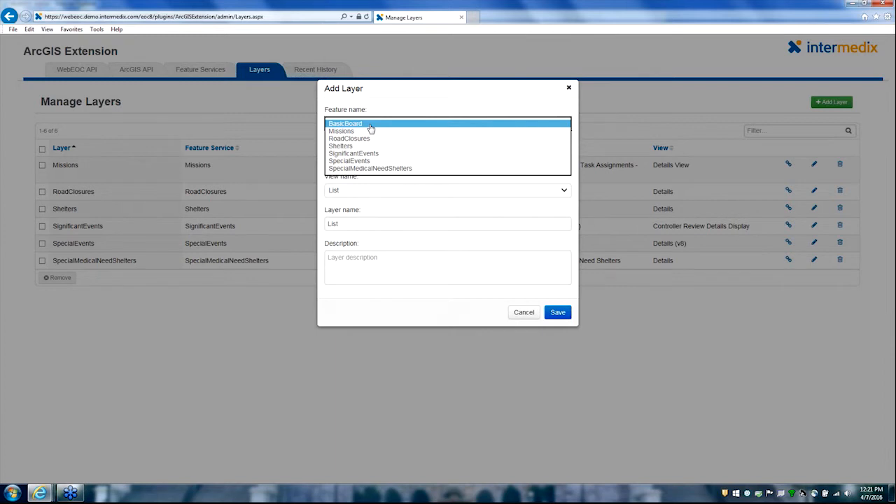
click(371, 126)
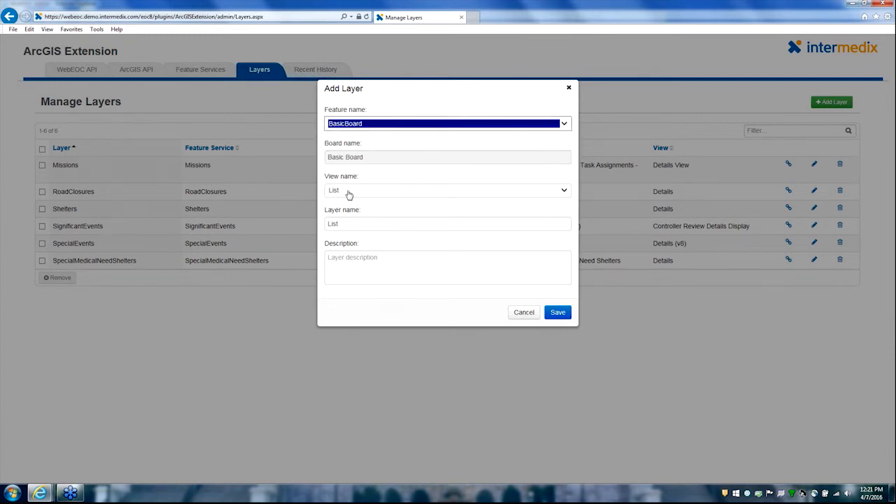
drag(344, 219, 304, 218)
text(Basic)
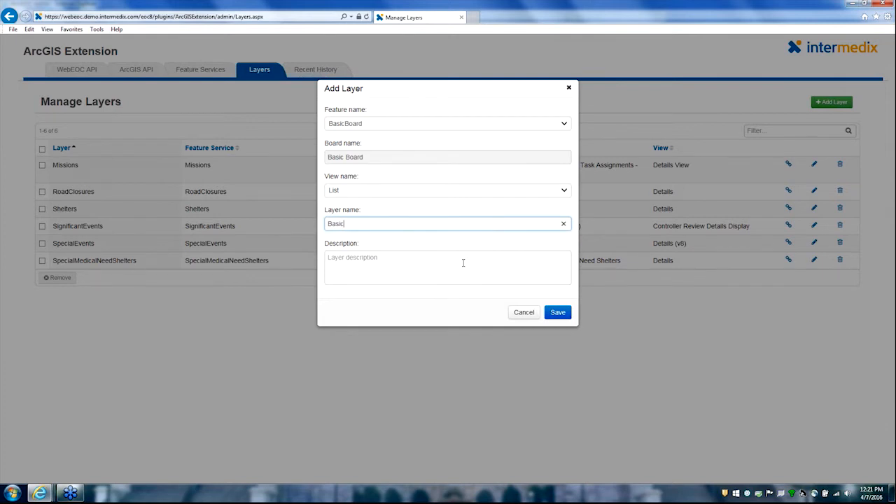
click(549, 319)
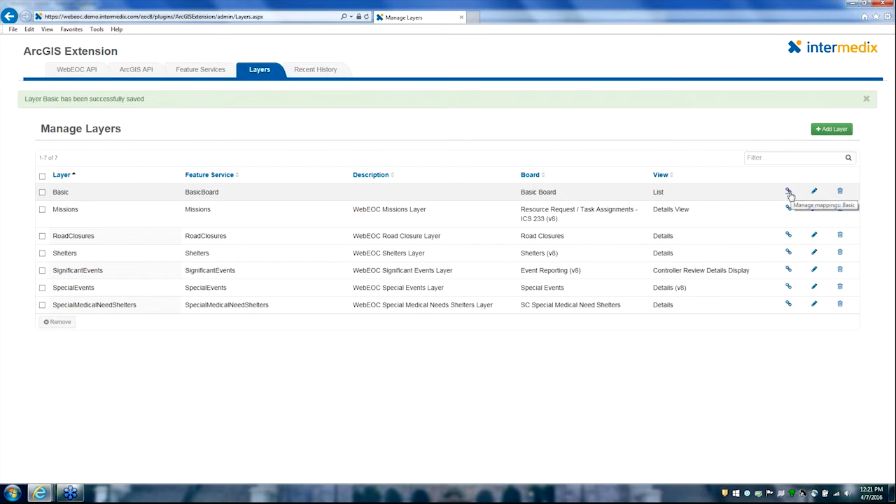
Open the Basic layer's field mappings, review the available fields and include all WebEOC fields in the mapping
click(789, 194)
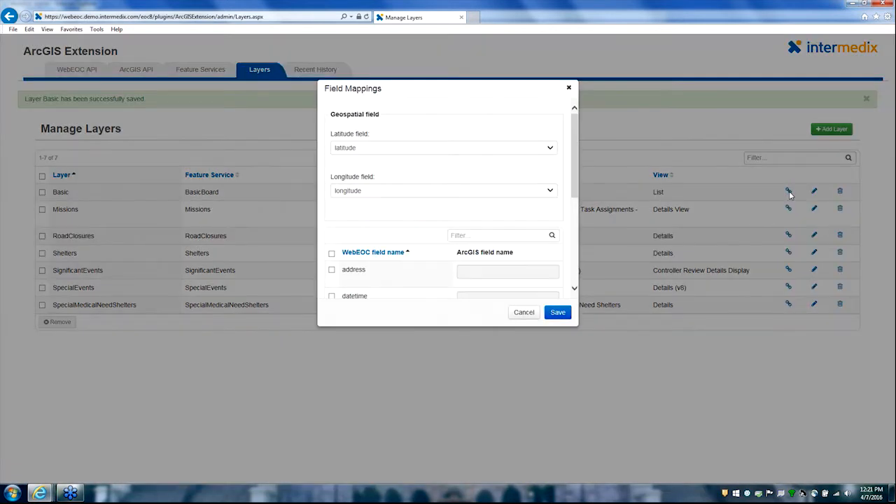
scroll(459, 177, down, 1)
scroll(459, 177, up, 1)
scroll(459, 180, down, 3)
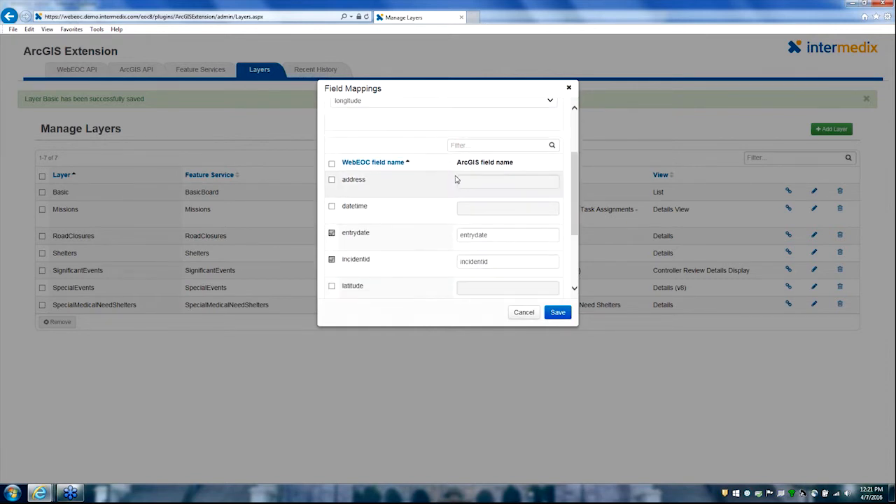
scroll(401, 196, down, 4)
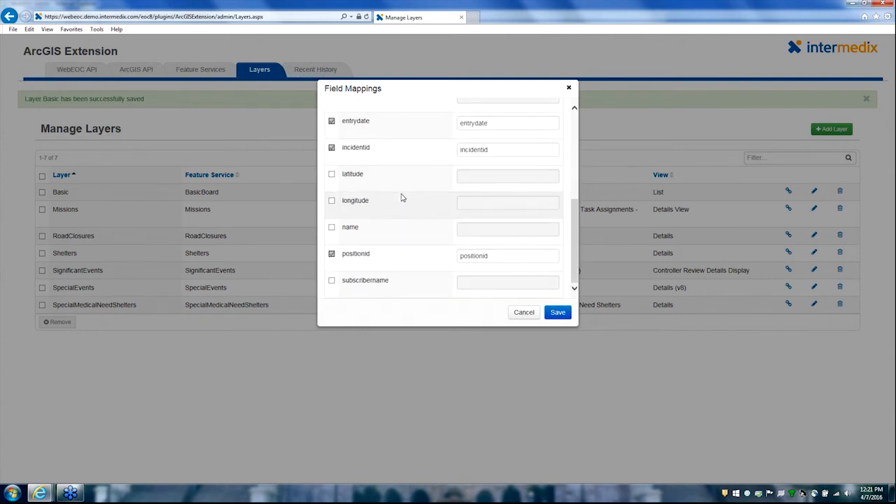
scroll(402, 197, up, 2)
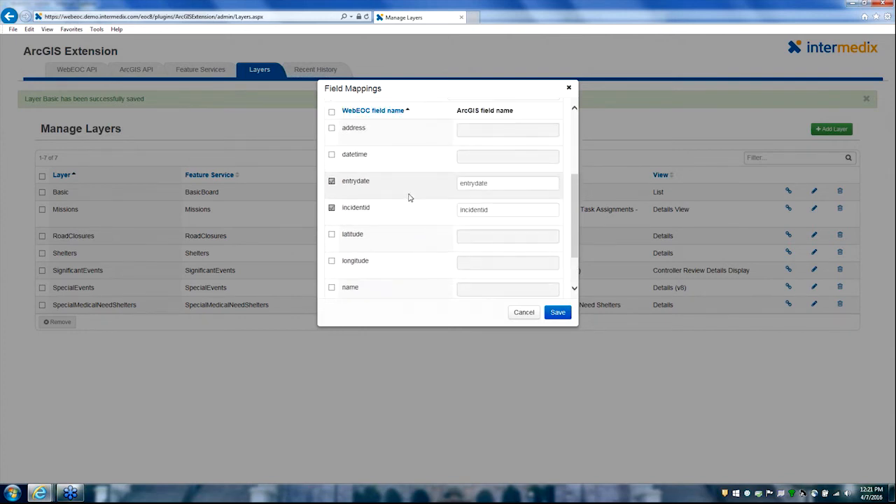
scroll(409, 197, up, 1)
click(332, 143)
Capitalize the ArcGIS names of the address, datetime and name fields as Address, Datetime and Name
drag(467, 163, 459, 163)
text(Address)
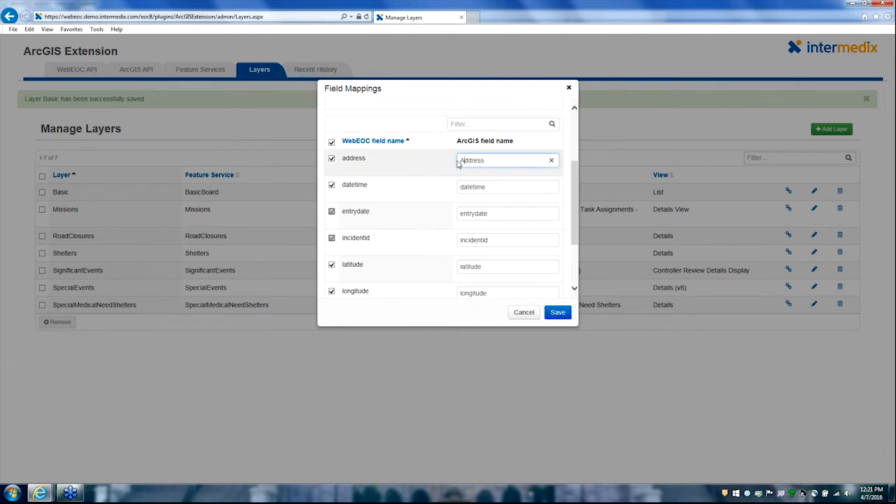
drag(465, 187, 452, 193)
text(D)
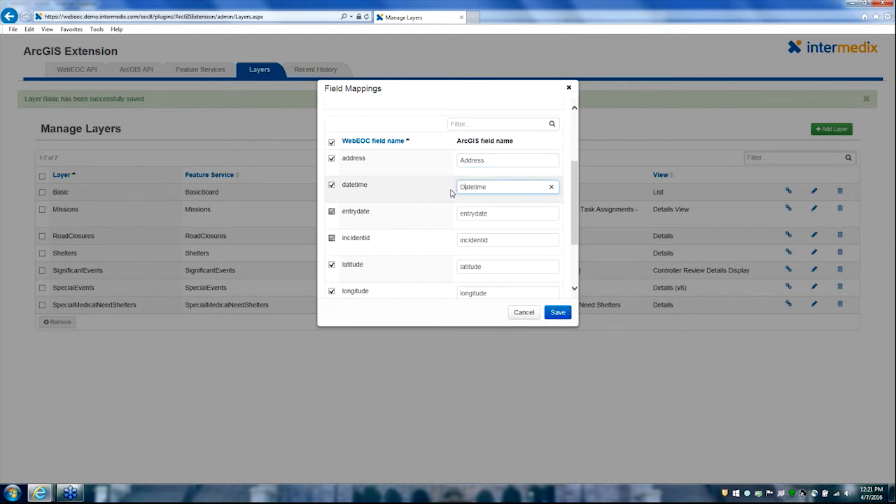
scroll(464, 202, down, 3)
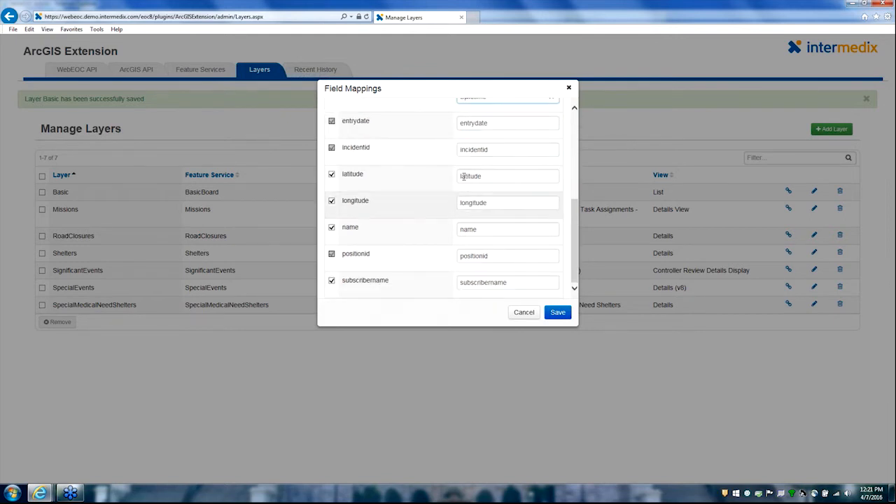
click(461, 230)
drag(462, 229, 453, 230)
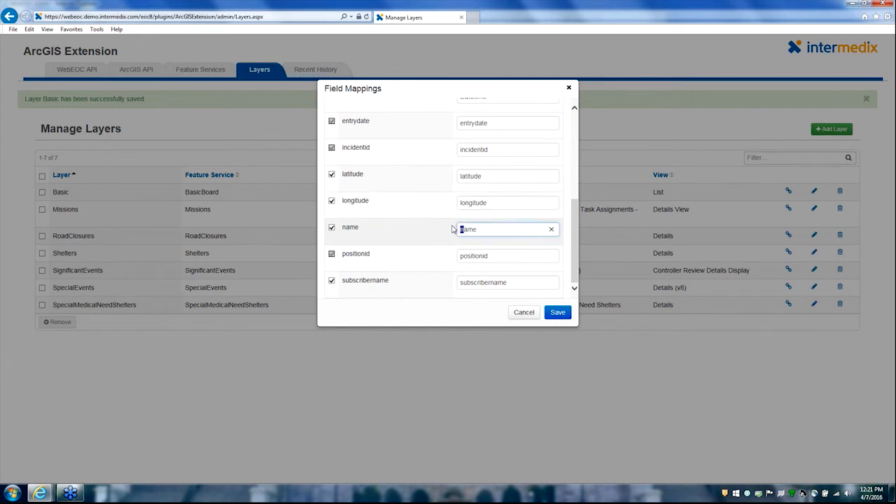
text(N)
scroll(455, 228, up, 5)
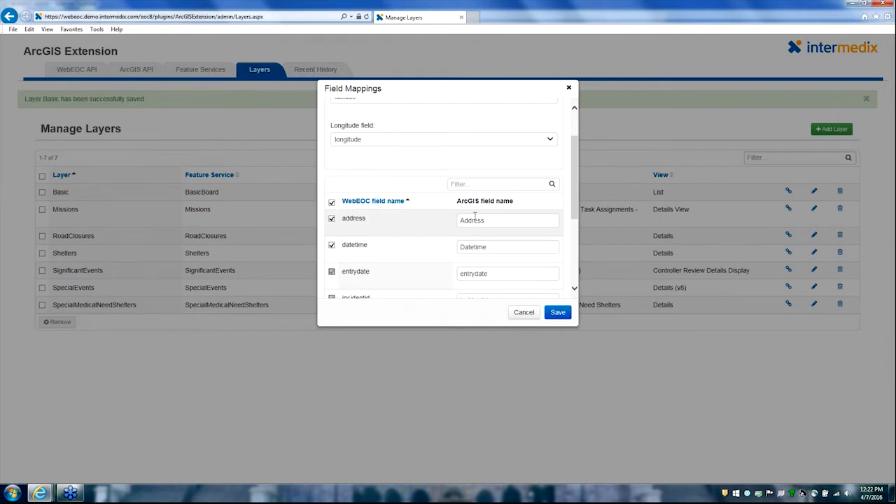
scroll(510, 228, down, 1)
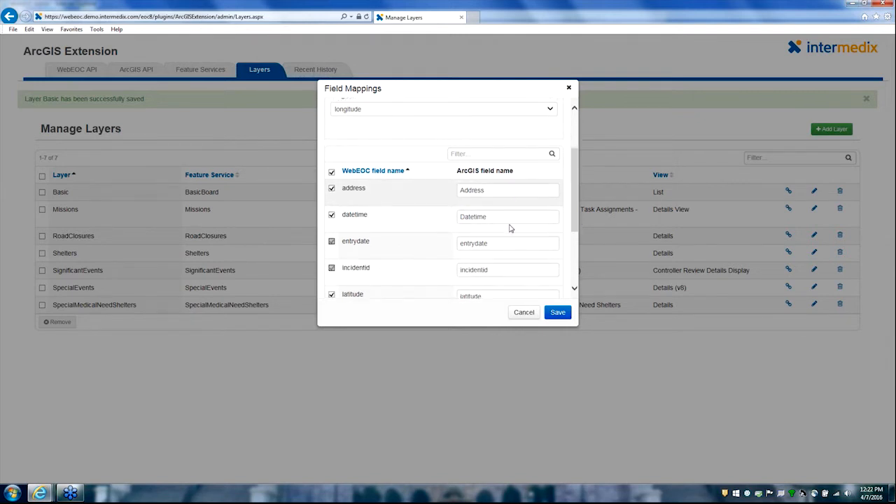
Exclude subscribername from the Basic layer's field mappings and save the mappings
scroll(510, 227, down, 4)
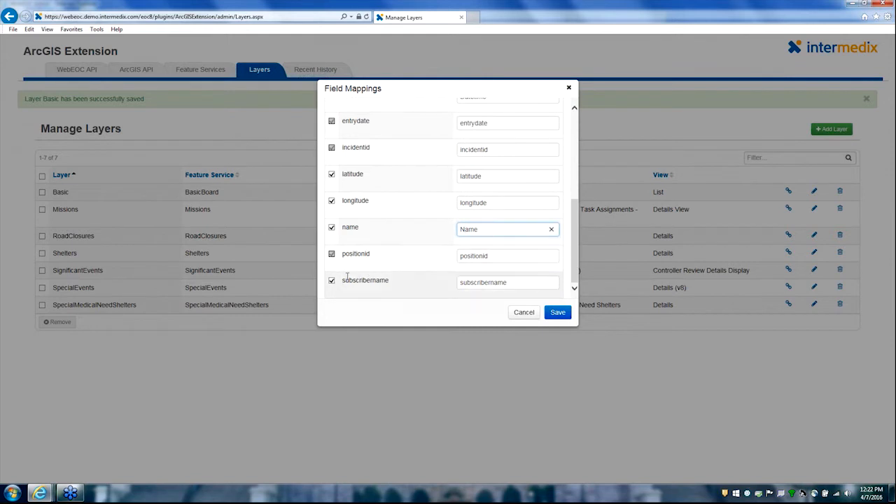
click(332, 282)
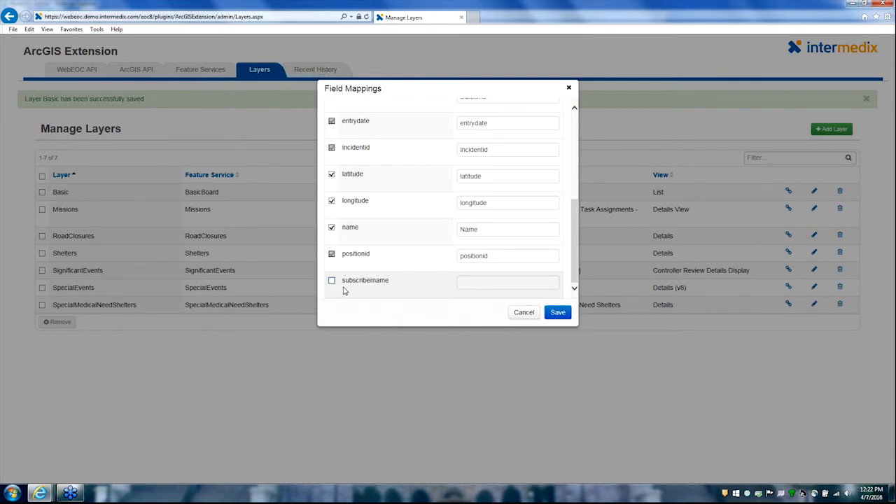
click(556, 319)
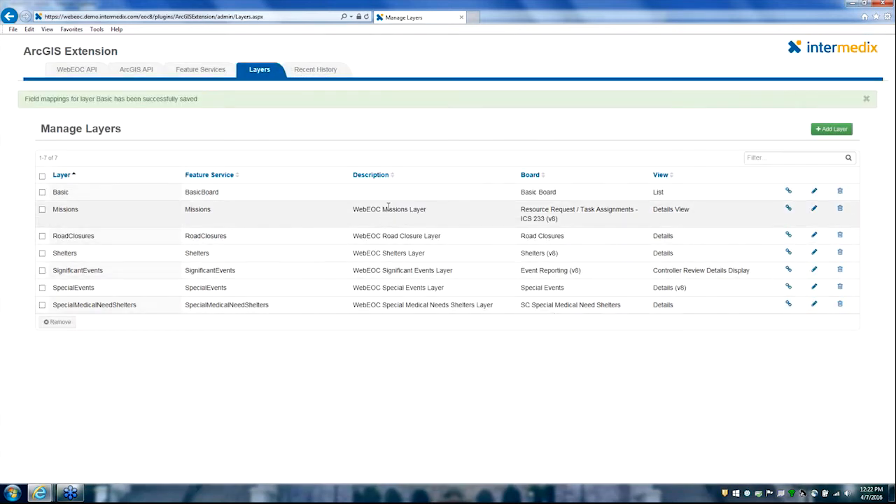
Review the ArcGIS Extension's recent sync history and close the ArcGIS Extension and WebEOC Admin windows
click(315, 71)
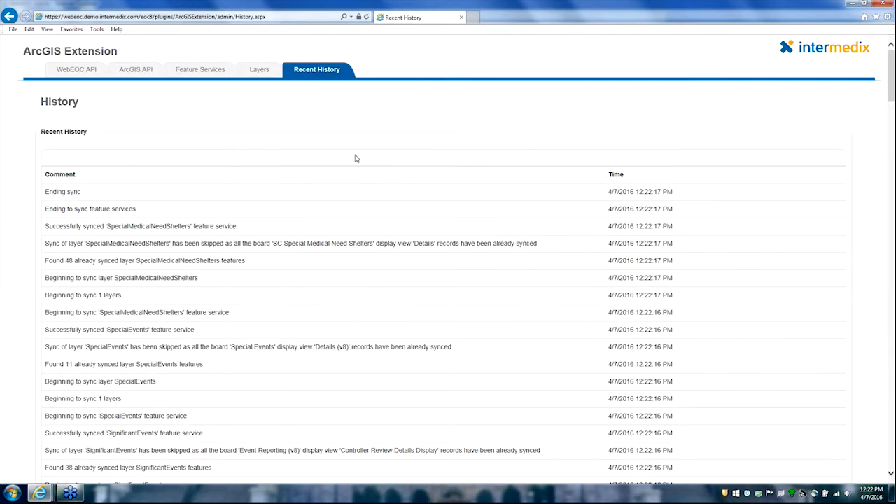
scroll(355, 159, down, 1)
scroll(355, 158, up, 1)
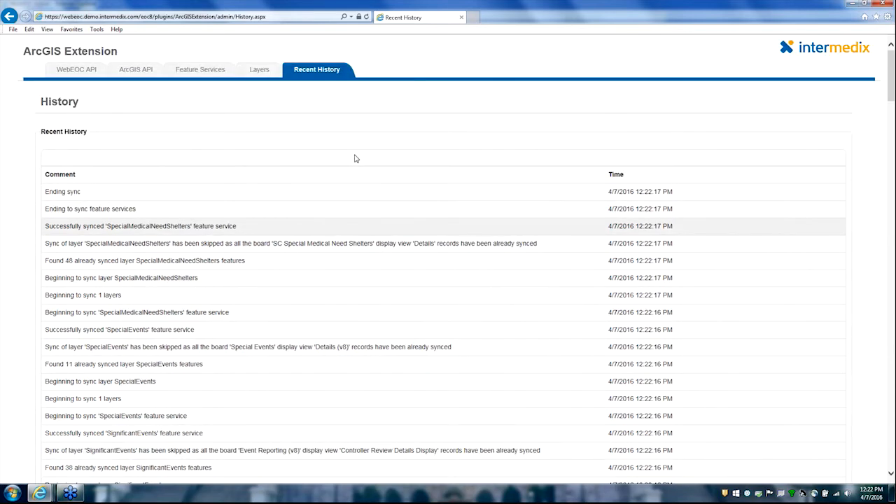
scroll(355, 159, down, 15)
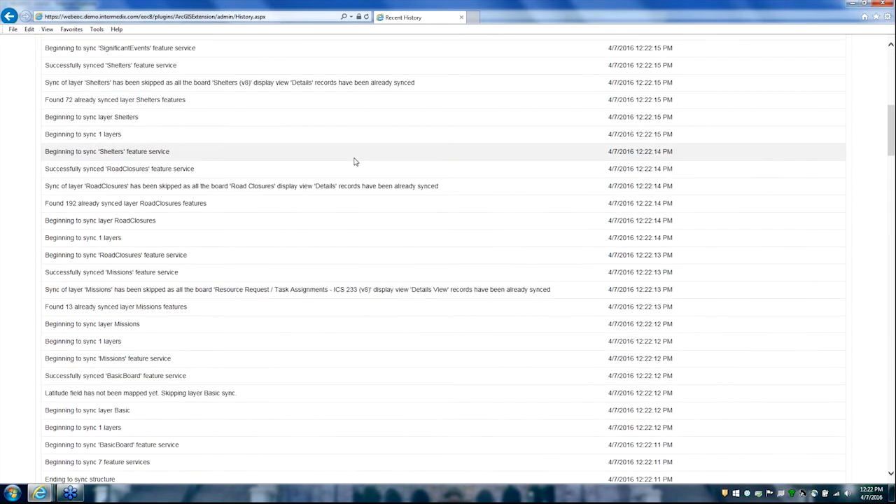
scroll(354, 162, down, 7)
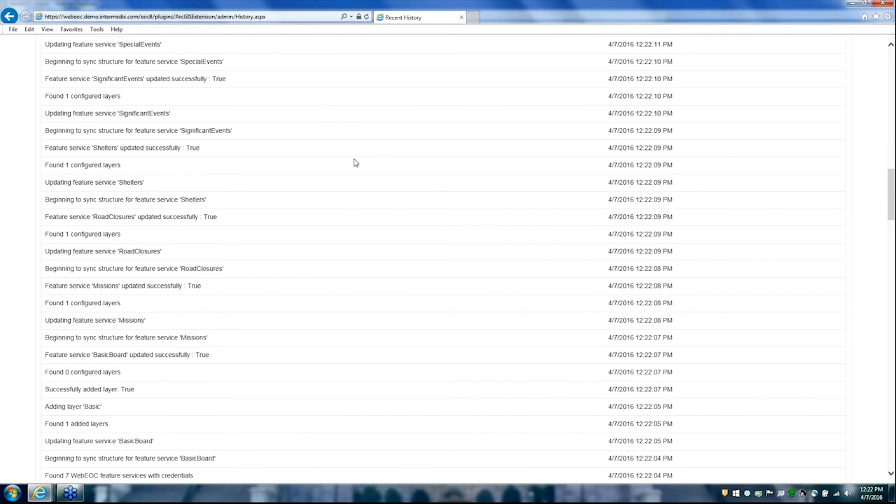
scroll(354, 163, up, 10)
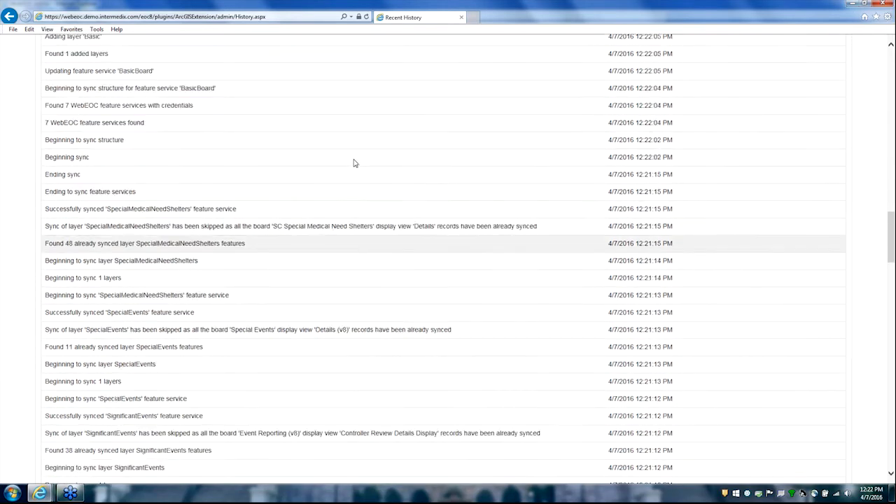
scroll(354, 163, up, 10)
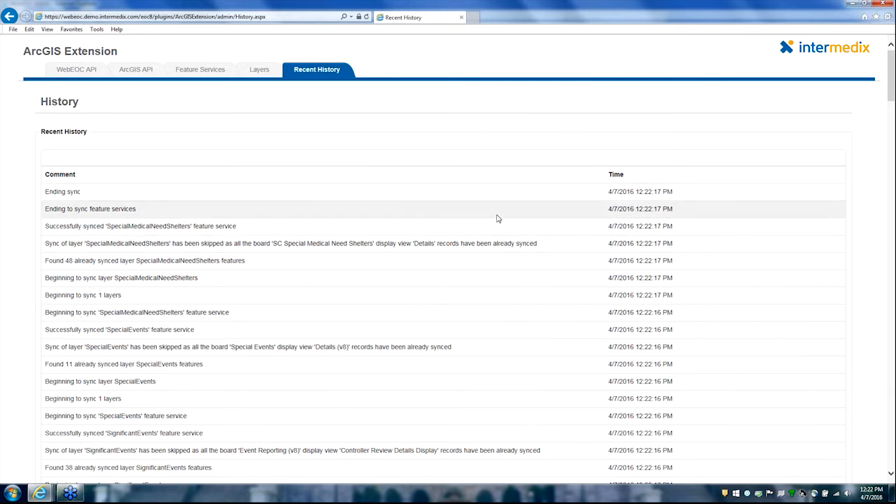
click(885, 5)
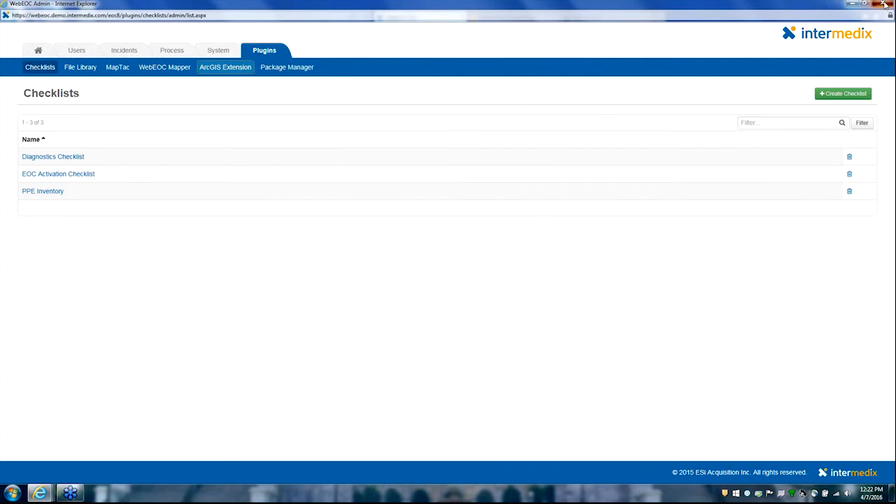
click(885, 5)
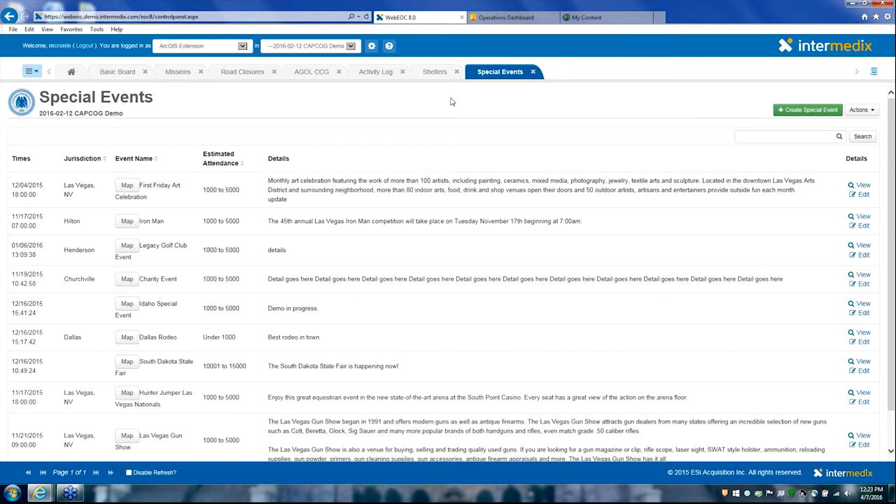
On the Shelters board, set Adams Street Recreation Center's status to Closed and its occupancy to 200, and save the record
click(428, 73)
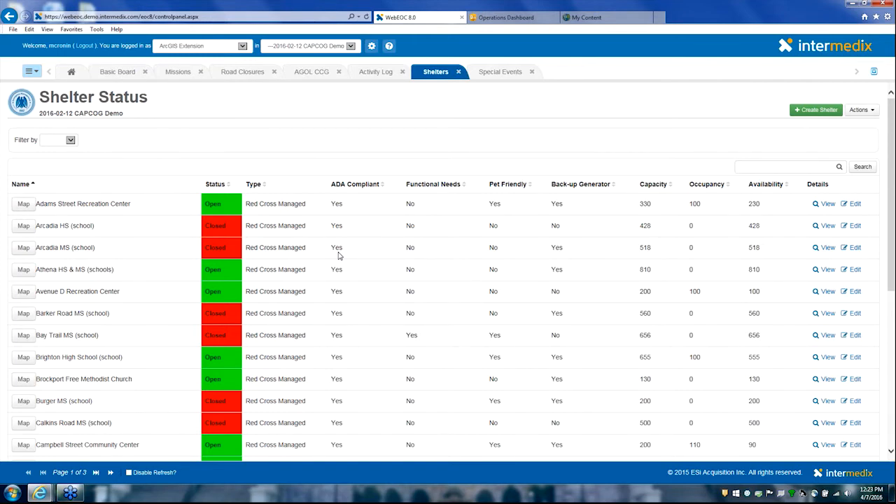
click(854, 204)
click(204, 186)
click(186, 170)
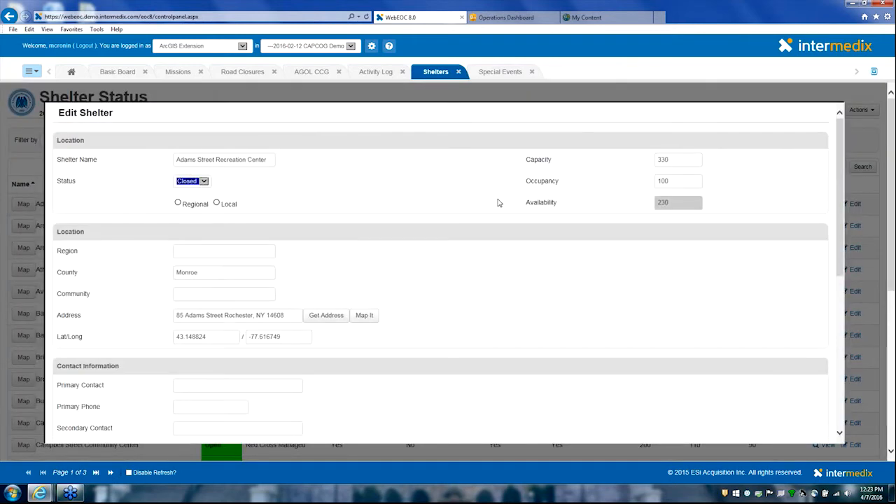
drag(671, 180, 616, 181)
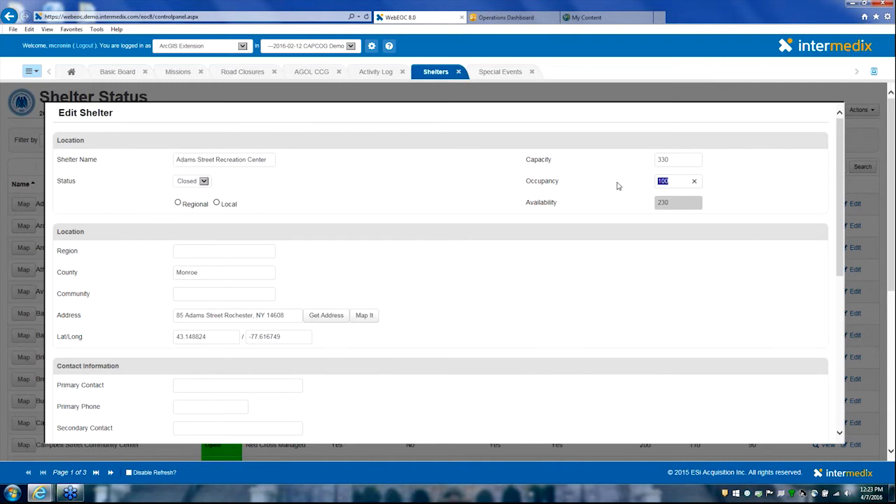
text(200)
scroll(640, 210, down, 5)
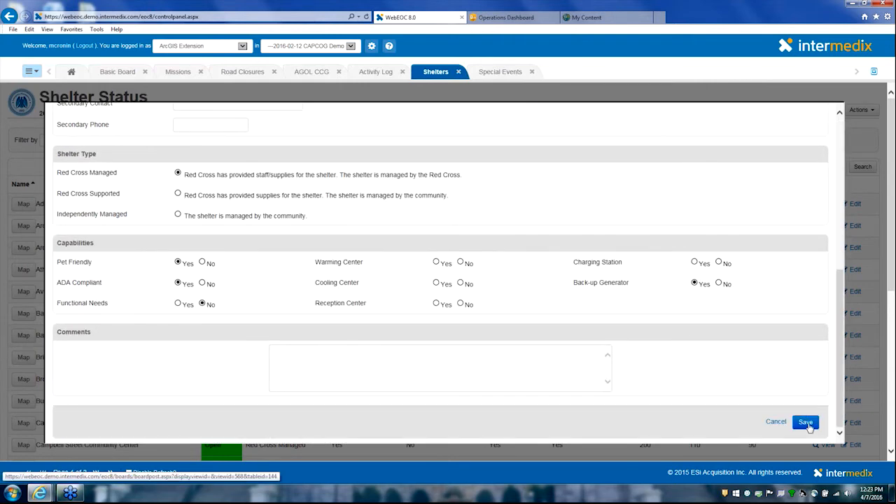
click(806, 423)
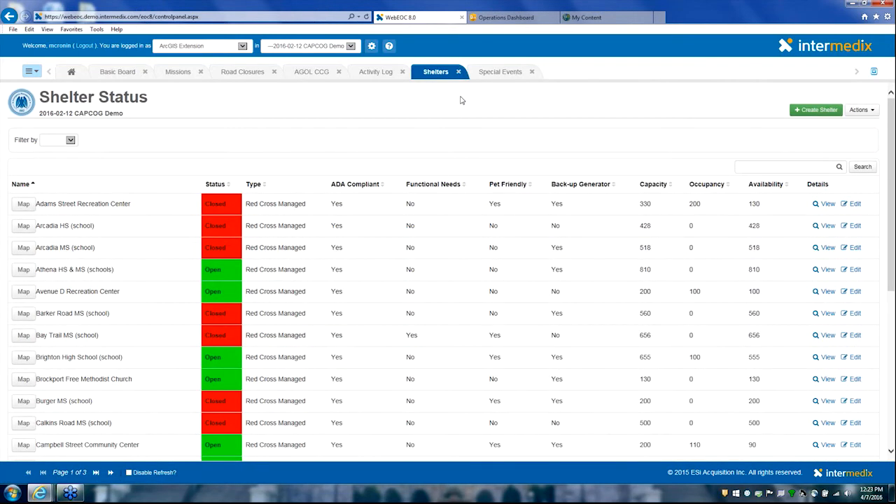
Switch to the WebEOC Shelter Dashboard and inspect individual shelters on the map, including Bay Trail MS and Saint John Lutheran Church
click(500, 22)
click(671, 166)
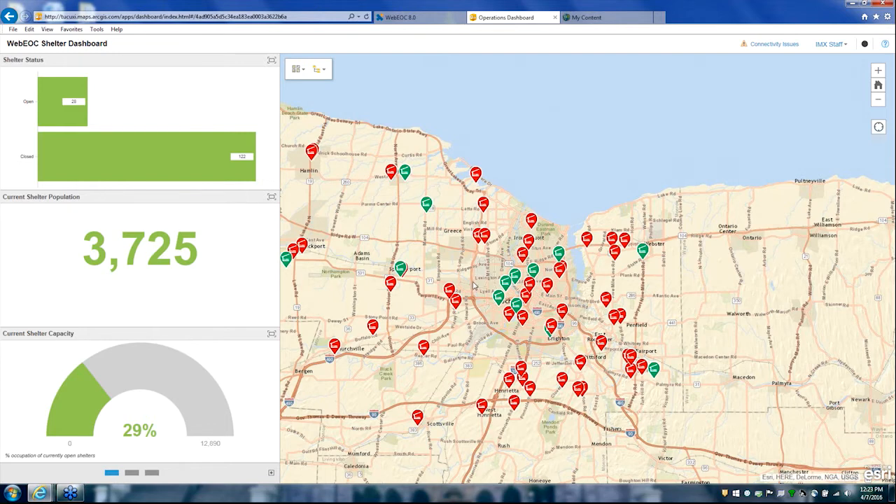
drag(475, 278, 491, 261)
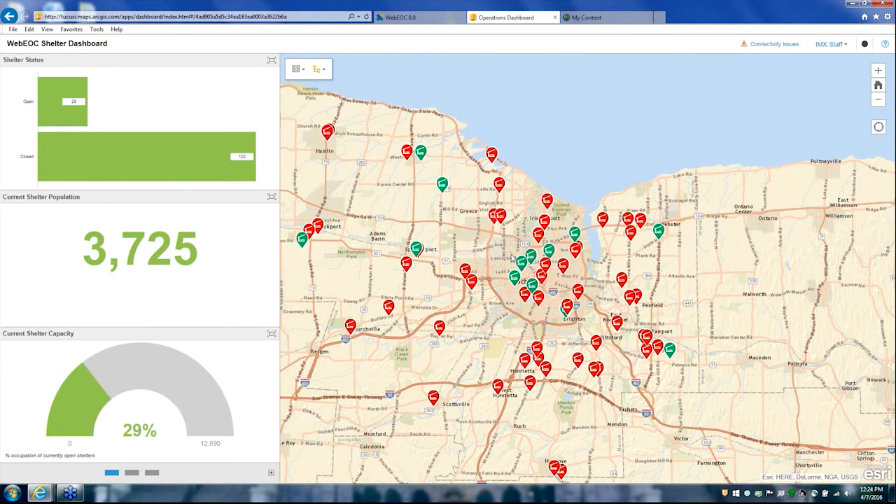
click(622, 280)
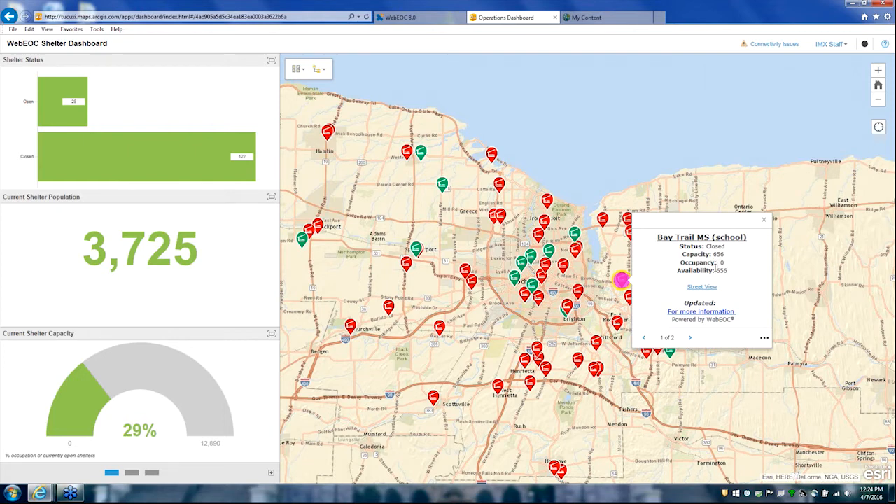
click(408, 151)
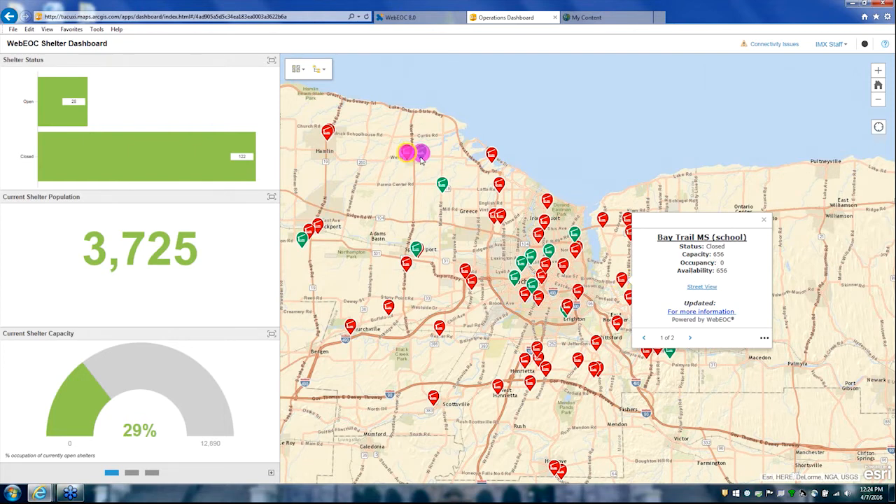
click(330, 132)
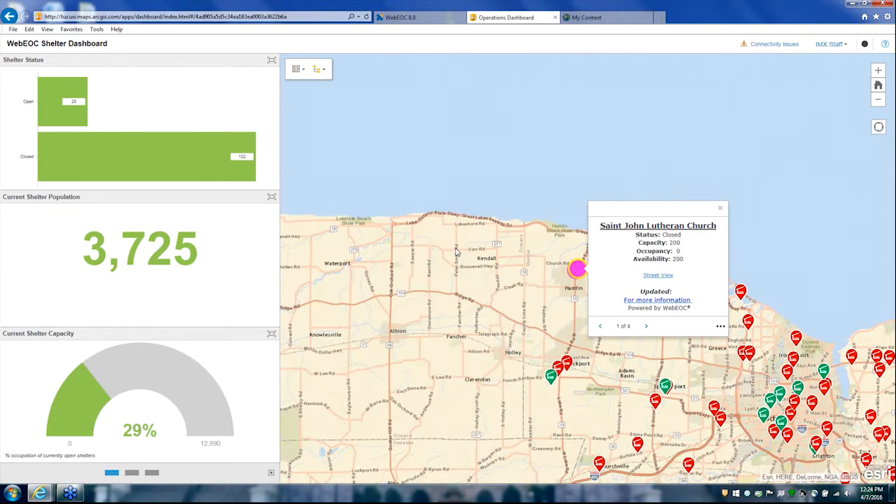
drag(456, 252, 287, 150)
click(374, 222)
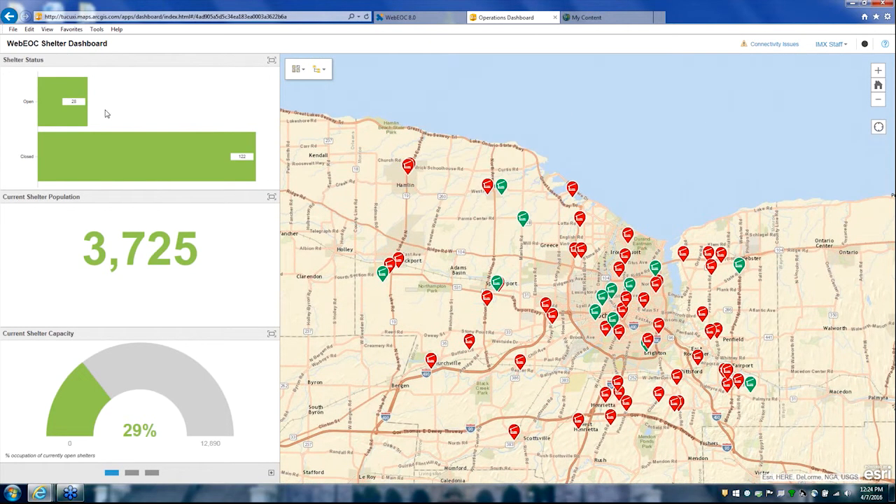
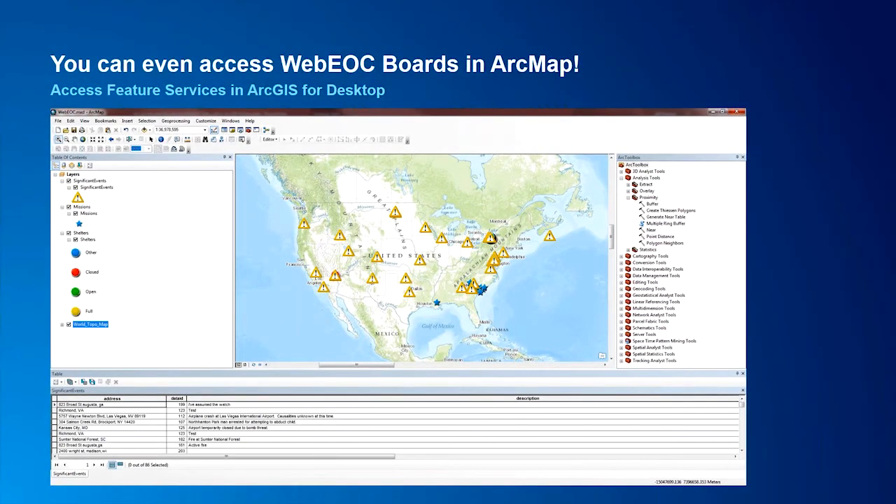
Leave the slide show for Intermedix's mapping portal in Firefox and open the Central Services group
key(Right)
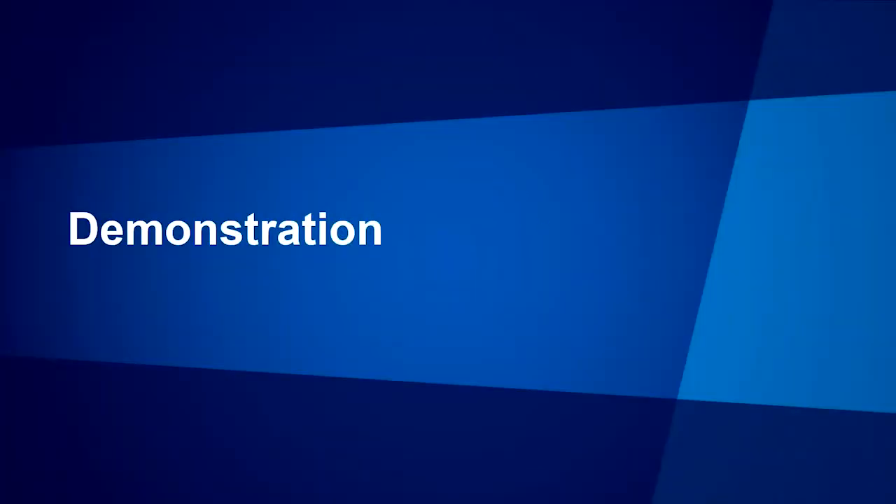
key(Escape)
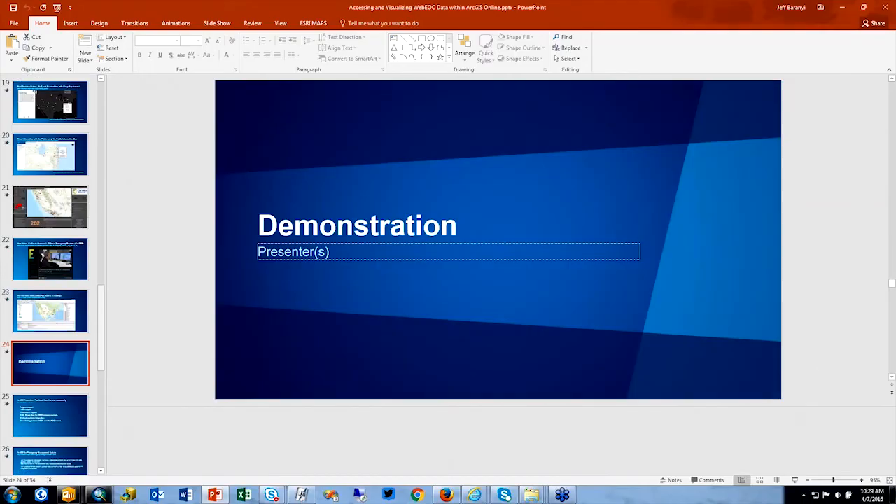
mouse_move(450, 496)
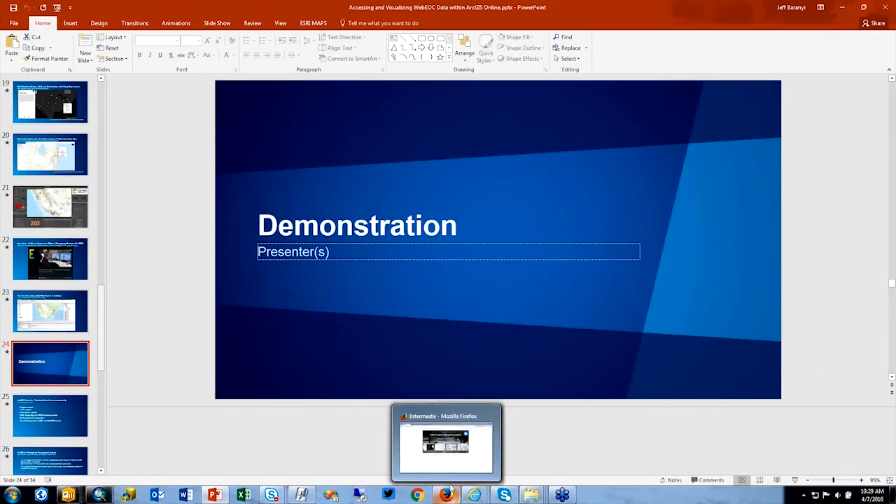
click(446, 466)
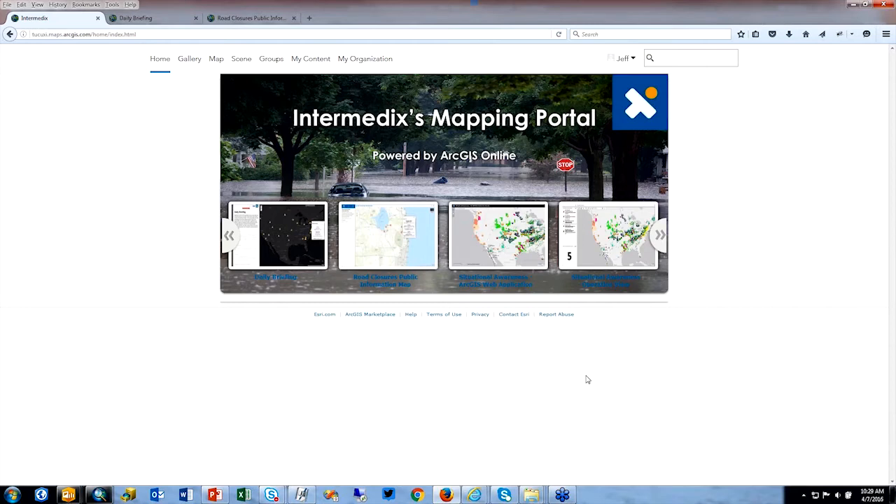
click(273, 60)
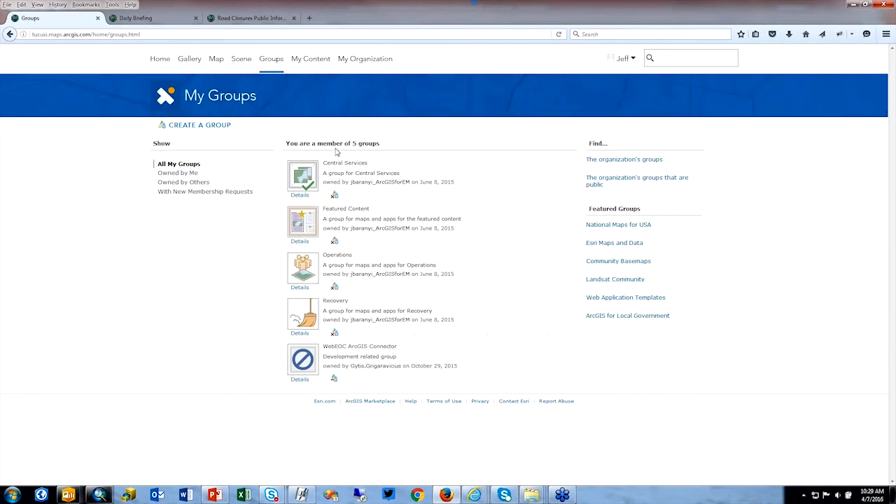
click(337, 164)
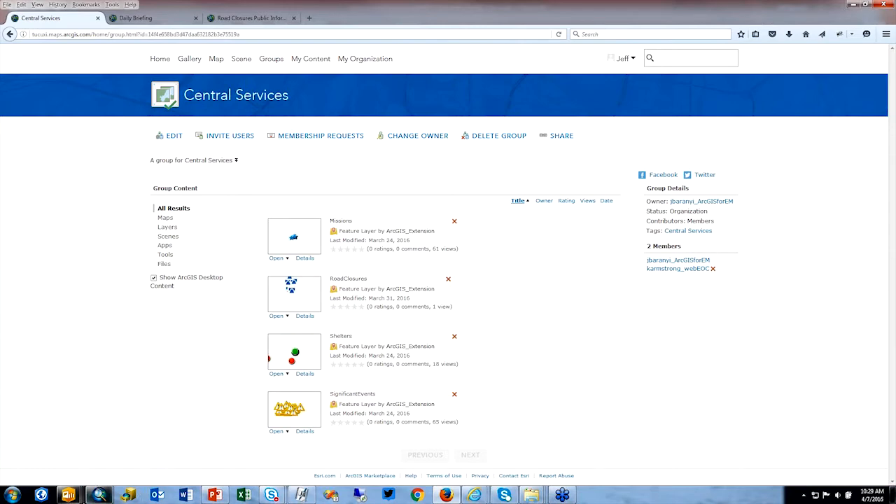
Switch to the Situational Awareness Operation View in Operations Dashboard for ArcGIS and close the generator mission's pop-up to examine the map
mouse_move(68, 495)
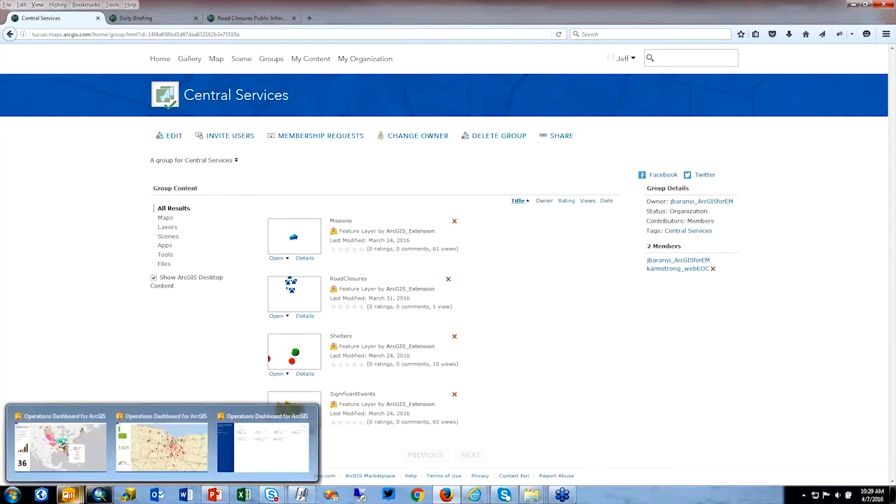
click(61, 448)
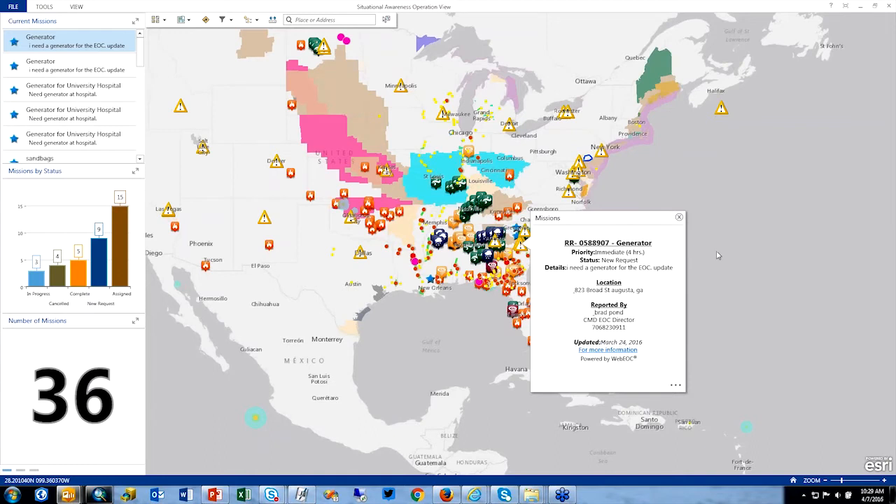
click(680, 218)
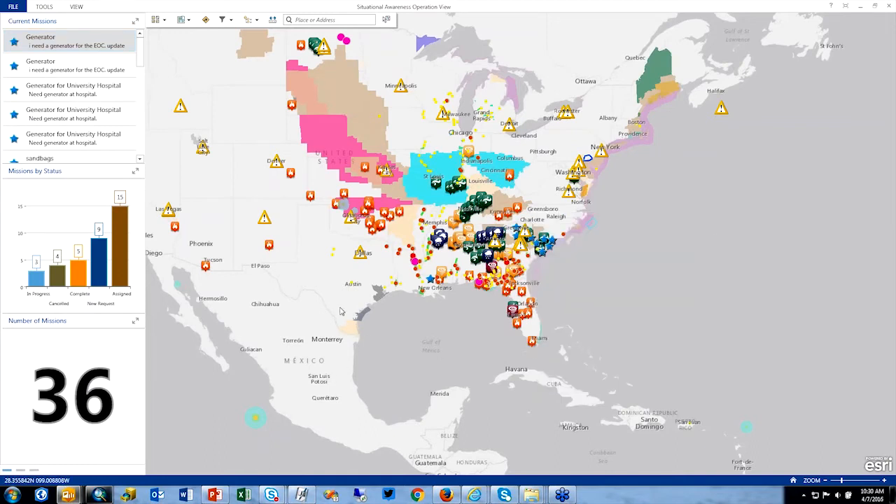
drag(396, 342, 466, 361)
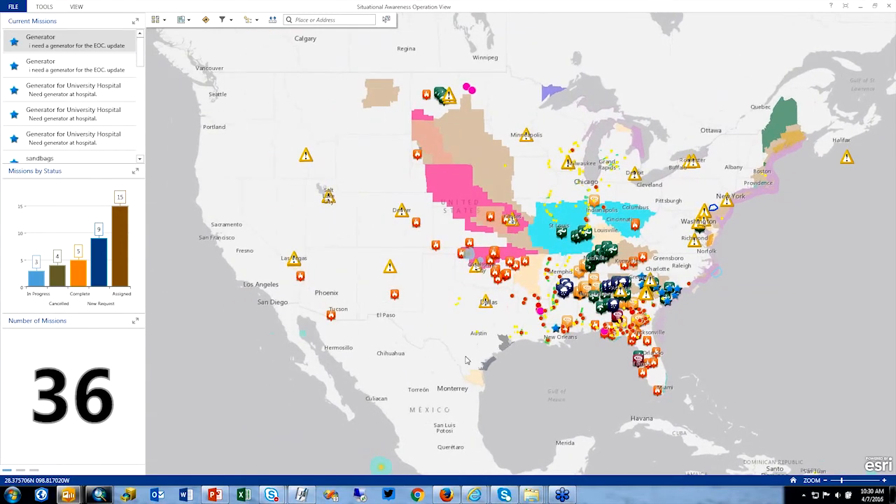
Open the operation view's map contents and review the layer list from its beginning
click(257, 21)
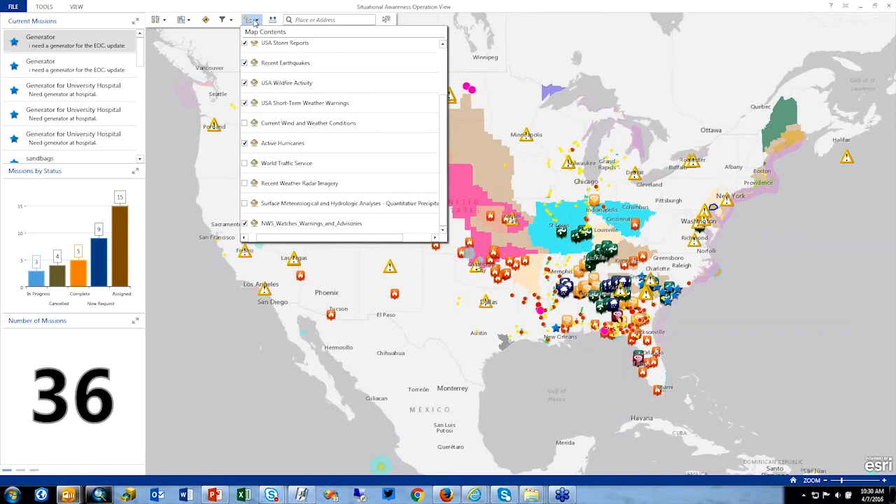
click(256, 21)
click(256, 21)
drag(443, 134, 442, 89)
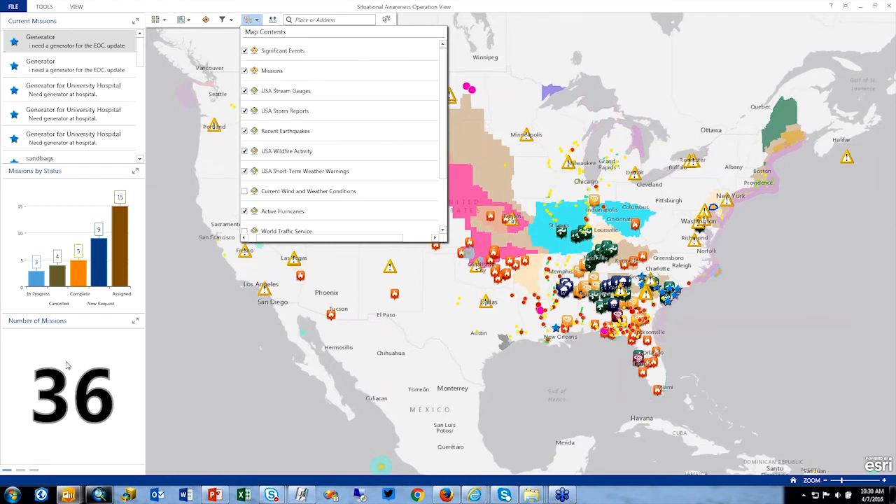
Zoom the map to the first Generator mission in the Current Missions list and show its pop-up
click(71, 52)
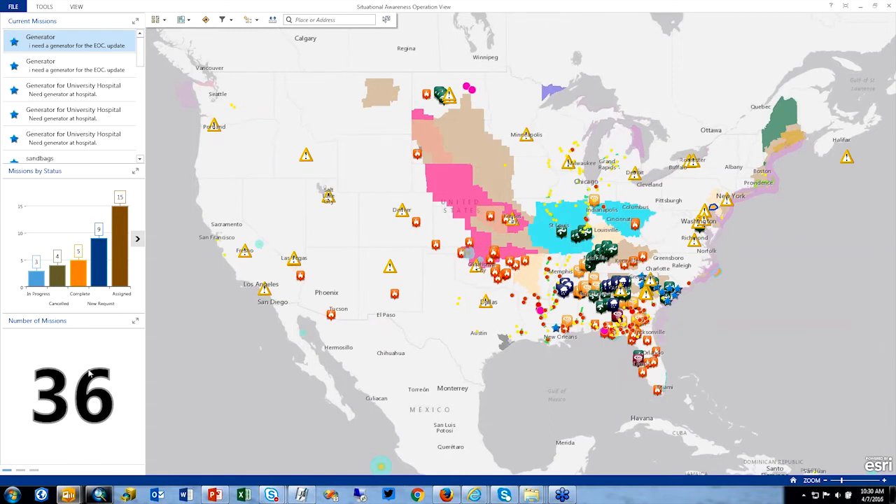
right_click(48, 44)
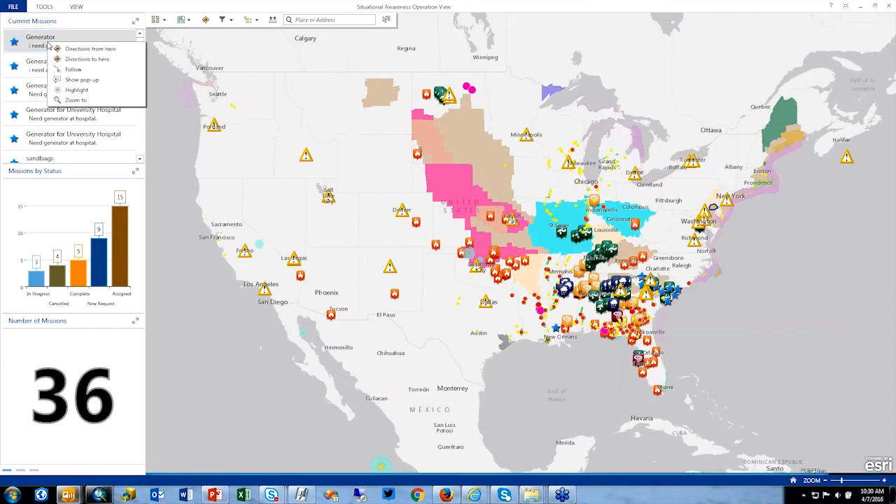
click(78, 100)
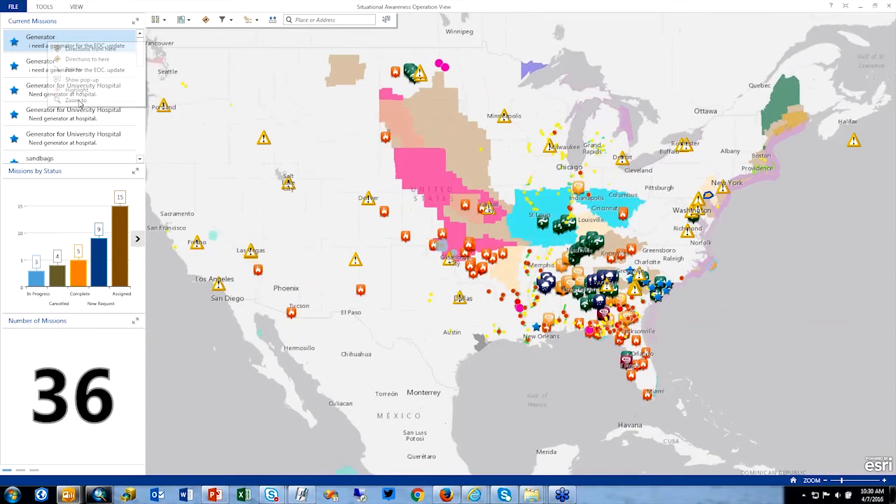
right_click(63, 43)
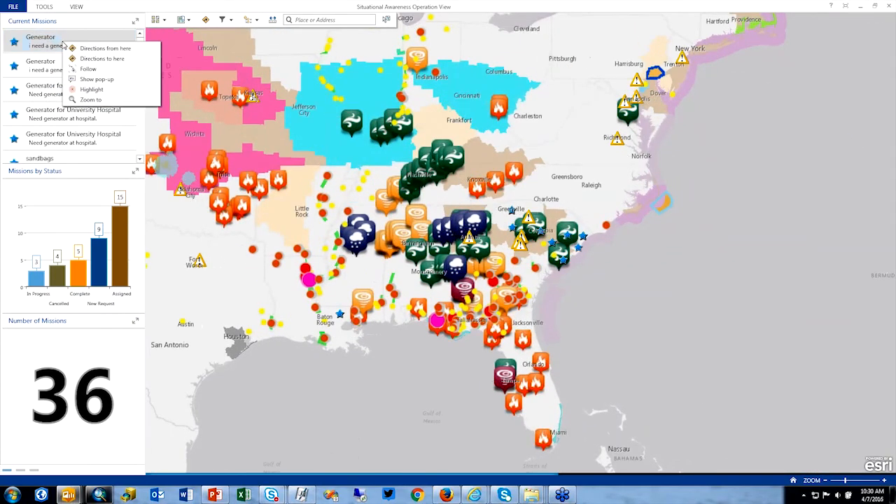
click(93, 79)
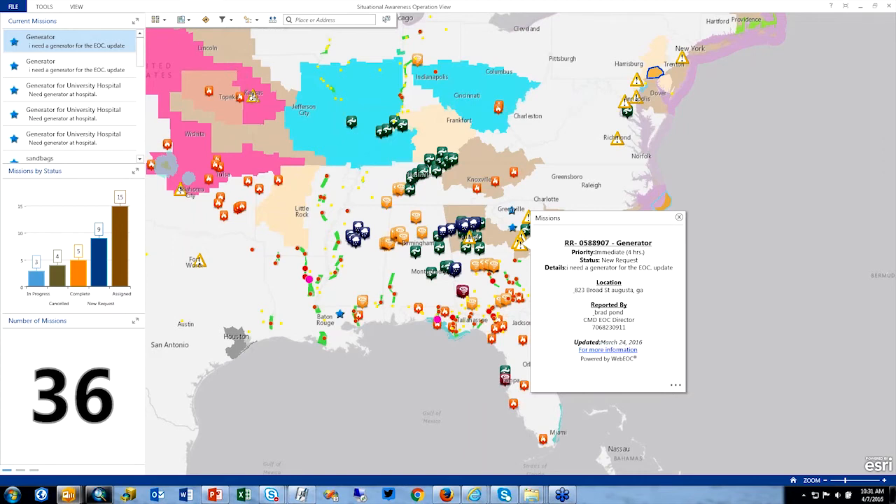
Bring up the Significant Events list beside the map and close the Generator mission's pop-up
click(21, 471)
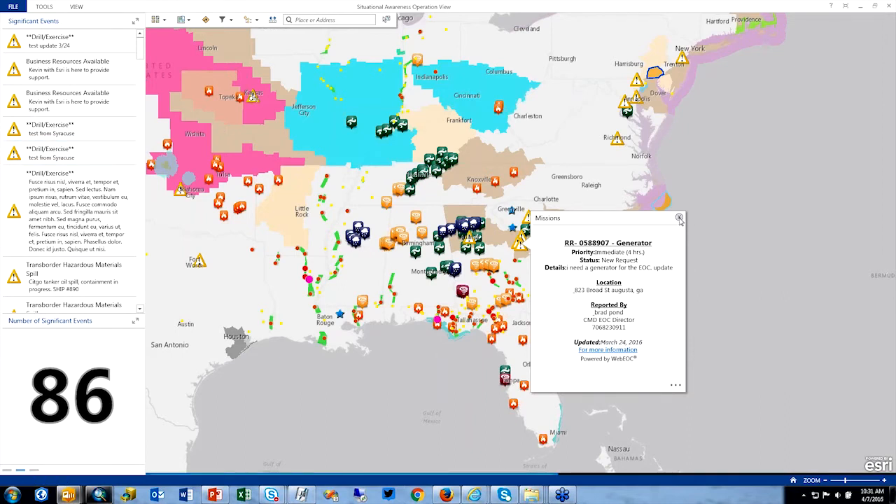
click(680, 218)
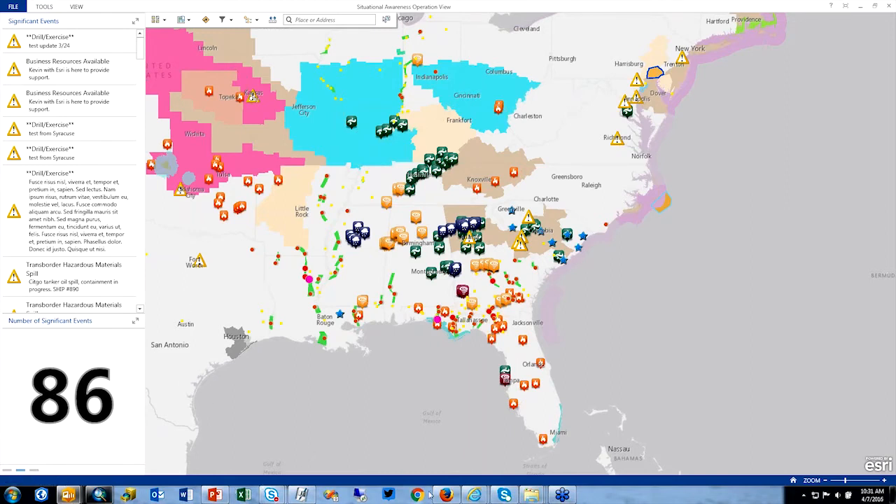
Switch to the Daily Briefing story map in Firefox and inspect the Airport Incident and Bridge Damaged significant events
mouse_move(447, 495)
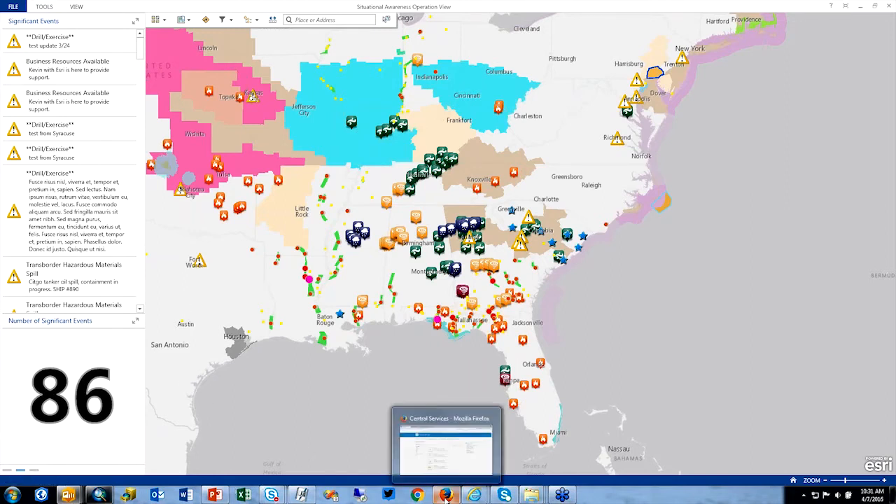
click(443, 448)
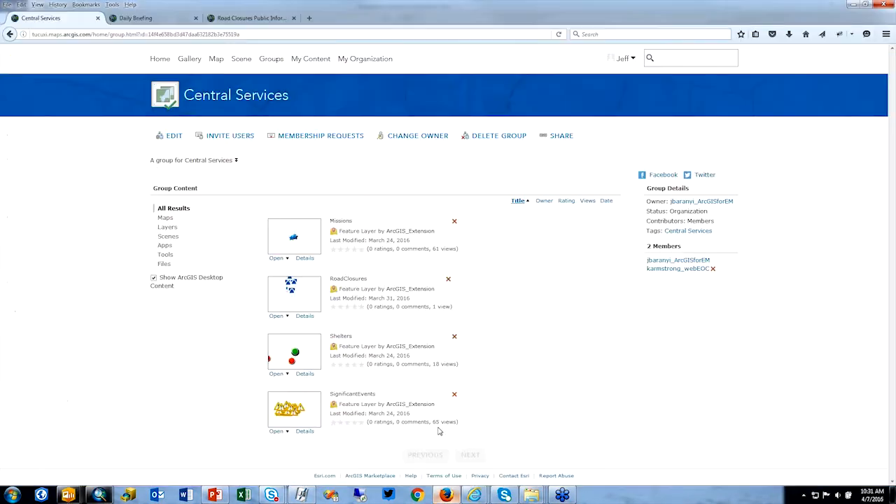
click(159, 19)
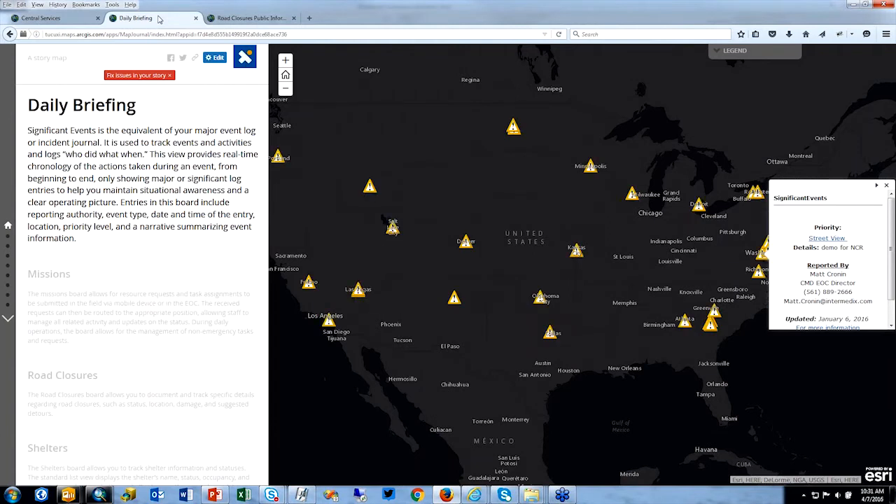
click(886, 185)
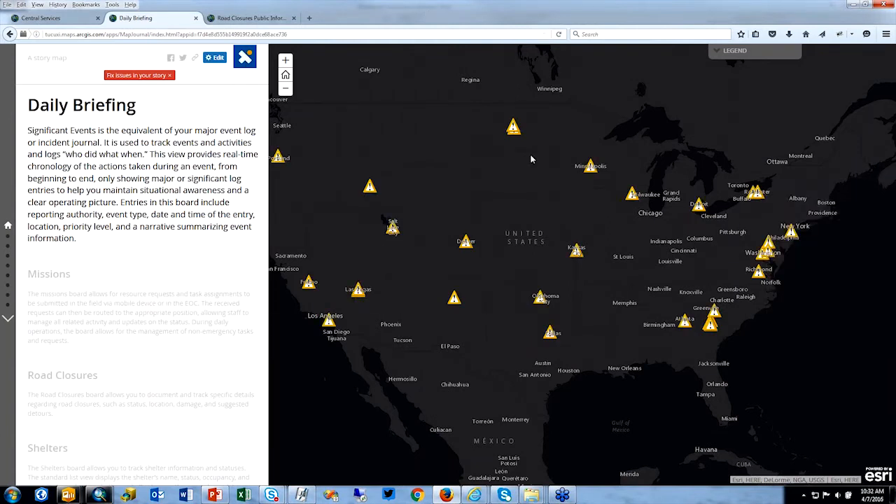
click(370, 188)
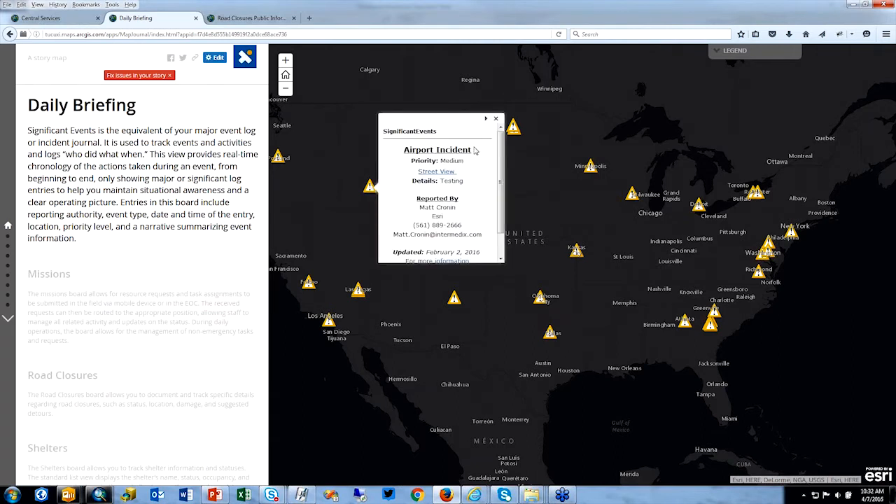
click(329, 323)
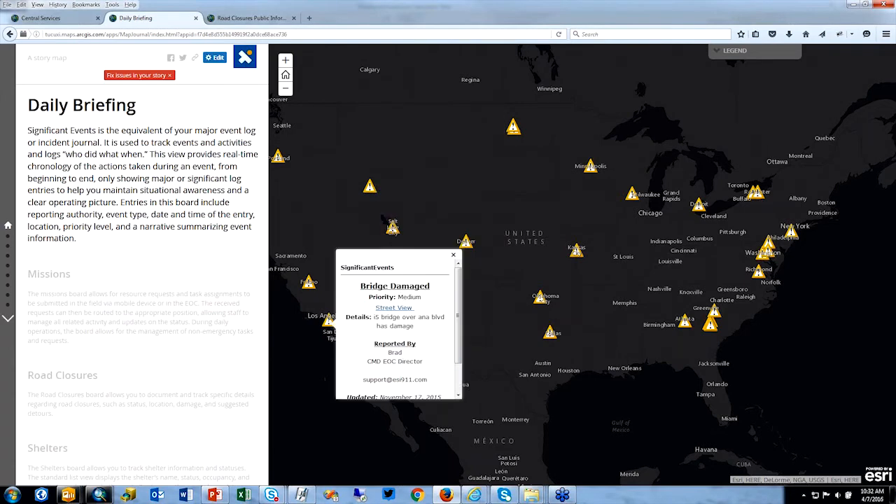
Advance the story map to Missions and Road Closures, inspecting the sandbags mission near New Orleans and the Orange Blvd closure
click(7, 318)
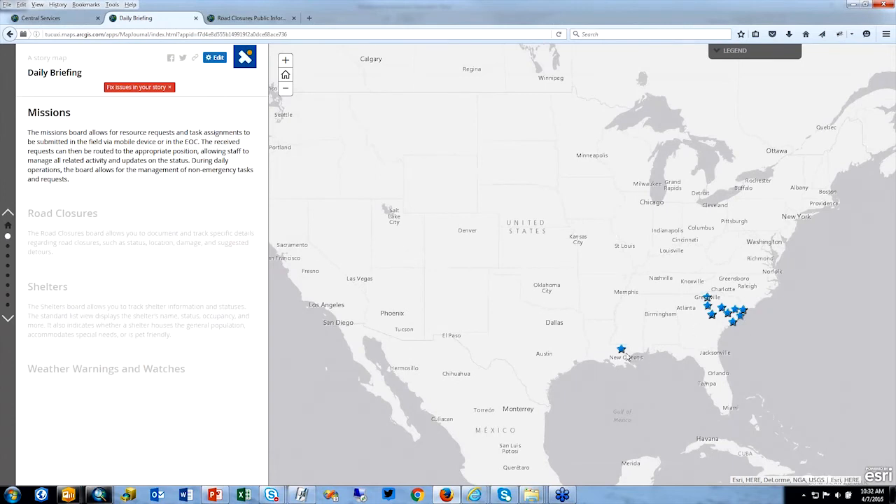
click(622, 351)
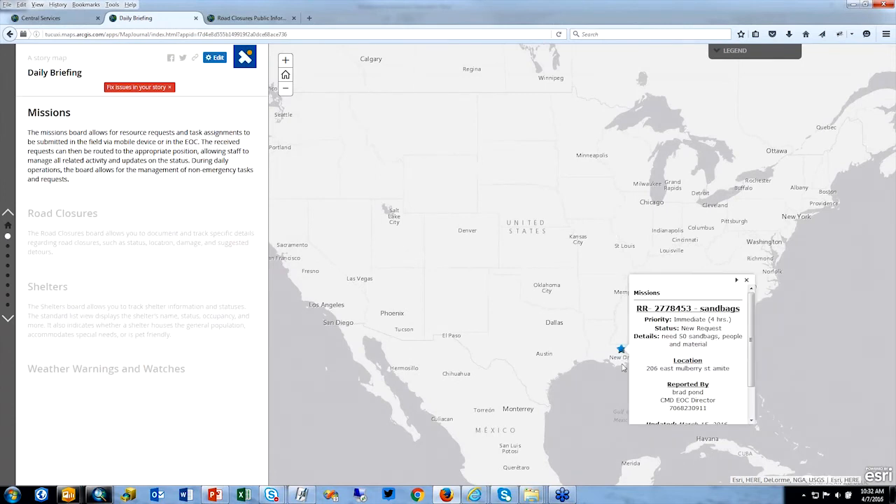
click(748, 281)
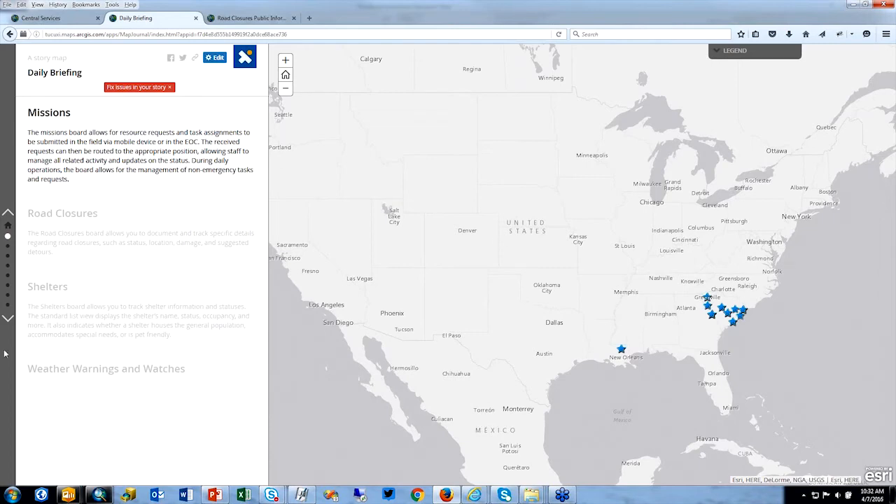
click(8, 324)
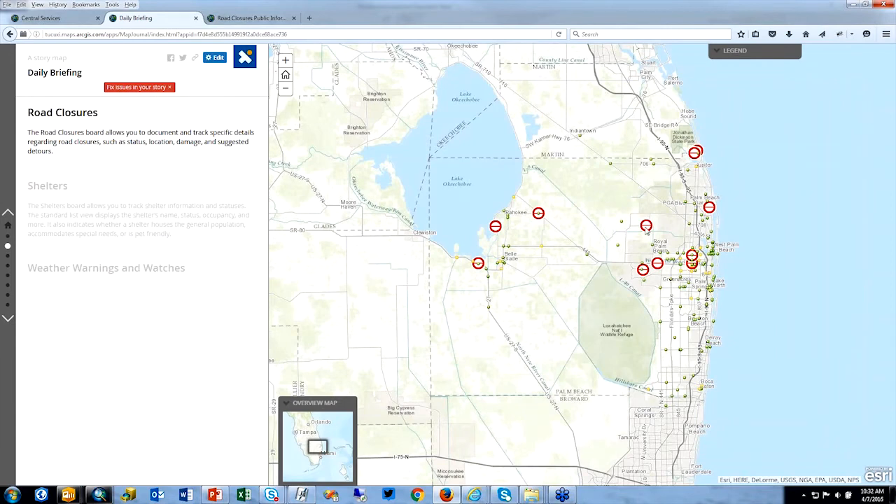
click(647, 229)
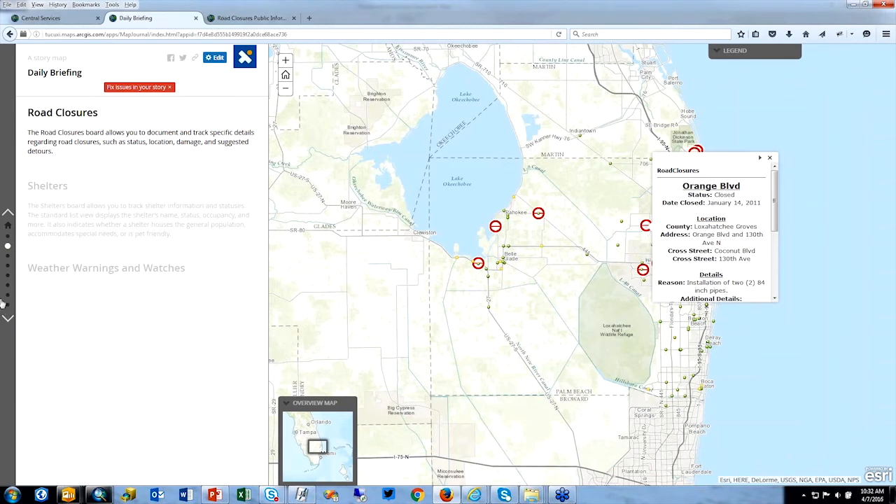
Page through the Daily Briefing's remaining sections, from Shelters and Weather Warnings and Watches to the Forecast Precipitation map
click(7, 323)
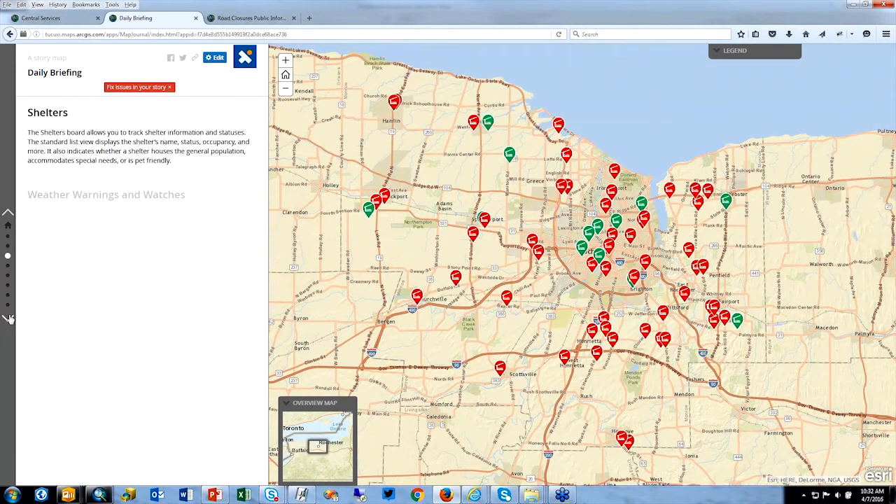
click(8, 319)
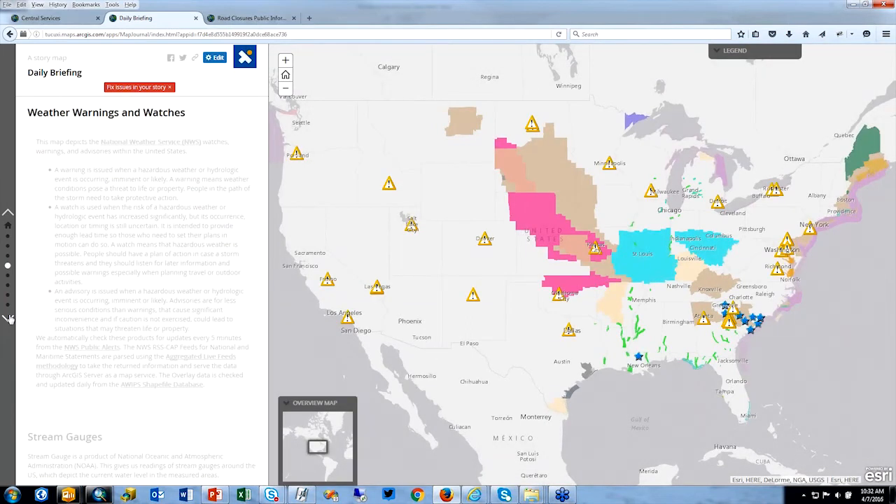
click(7, 319)
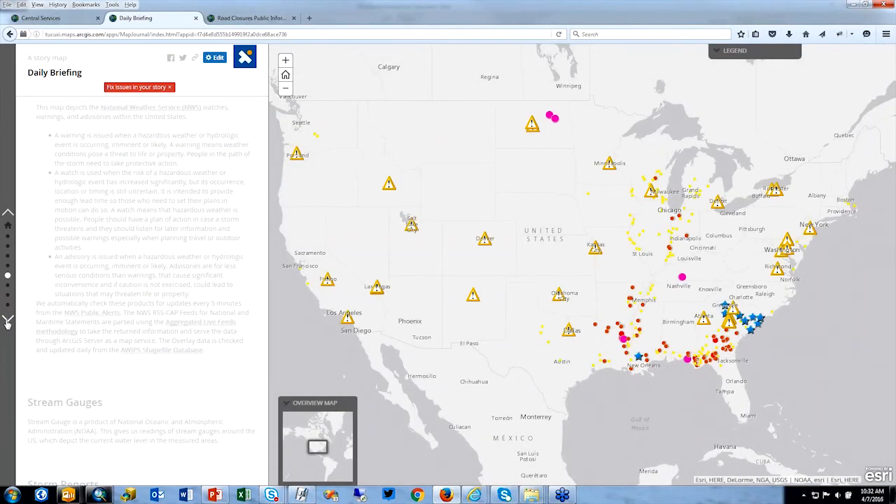
click(8, 321)
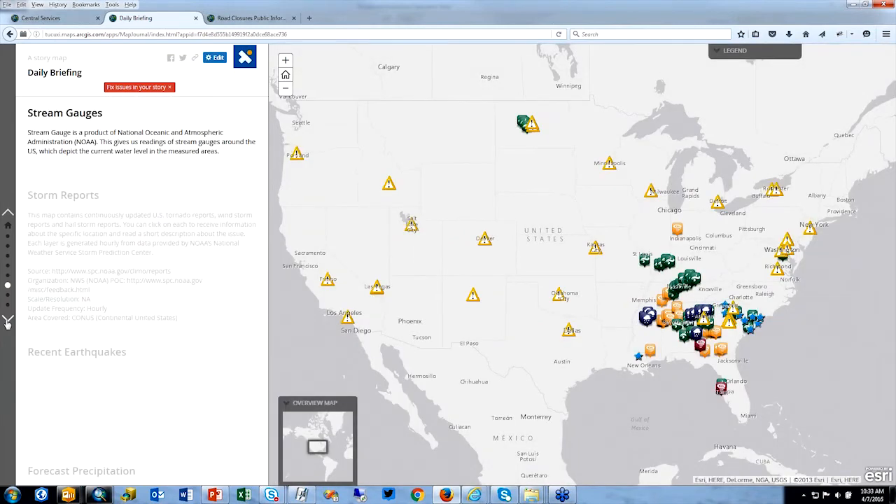
click(7, 321)
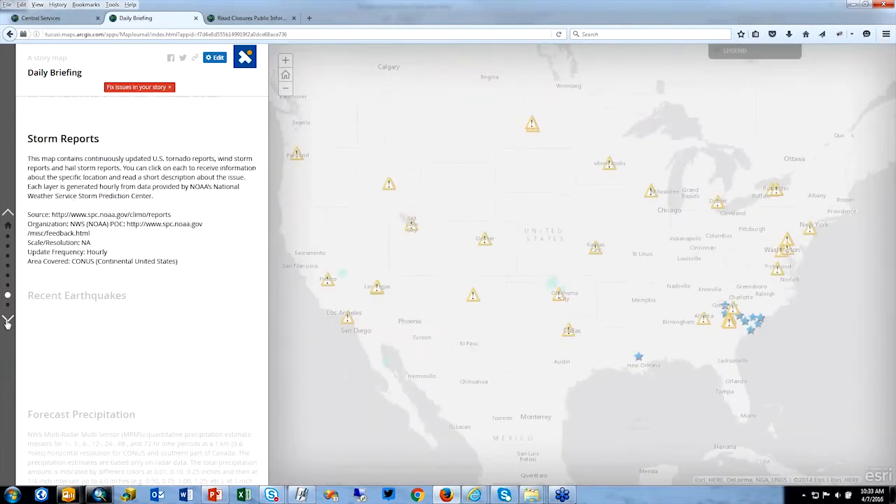
click(8, 322)
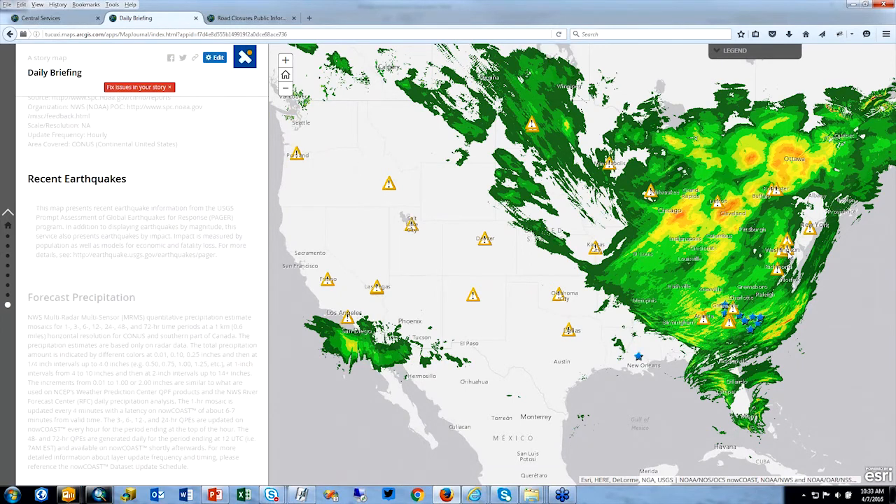
Append &autoplay to the Daily Briefing's web address and reload it so the sections advance automatically
click(395, 34)
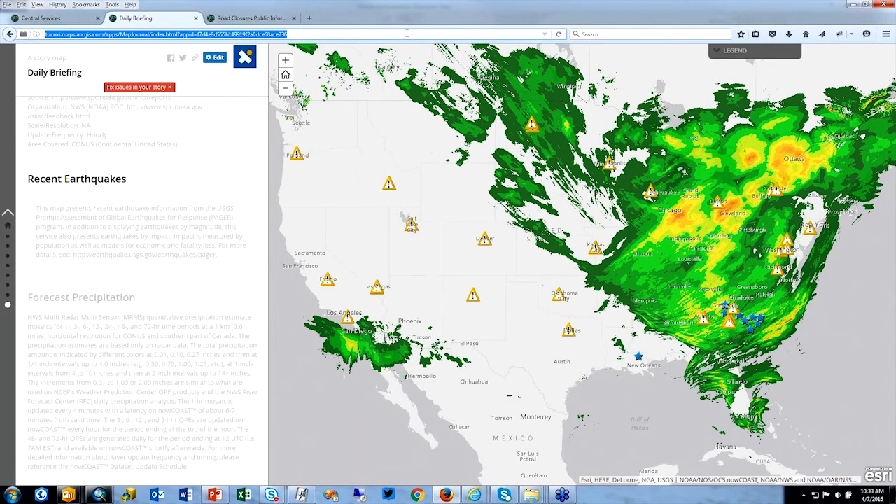
click(410, 33)
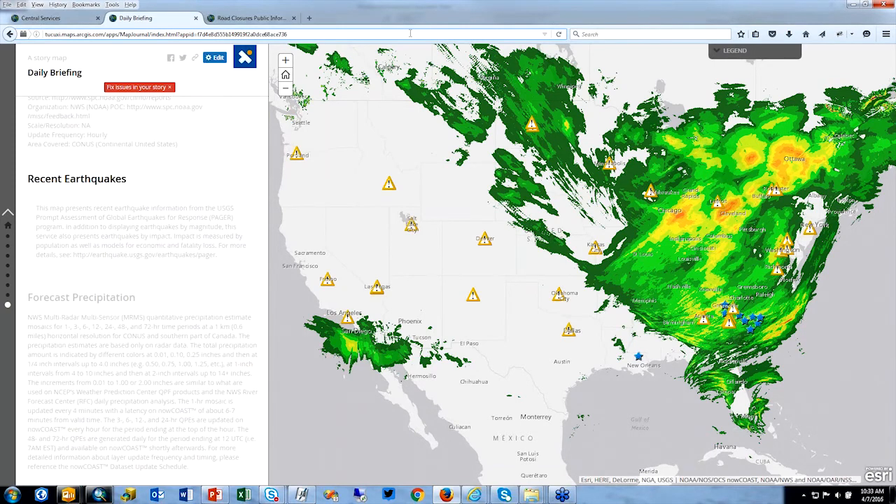
text(&autoplay)
key(Return)
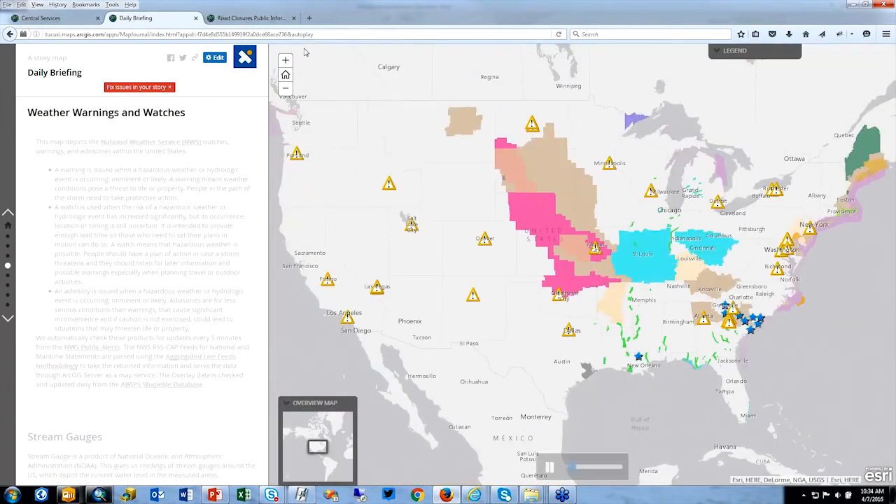
Check the Road Closures Public Information Map's layout in a smaller browser window and, back at full size, inspect the Orange Blvd closure
click(254, 19)
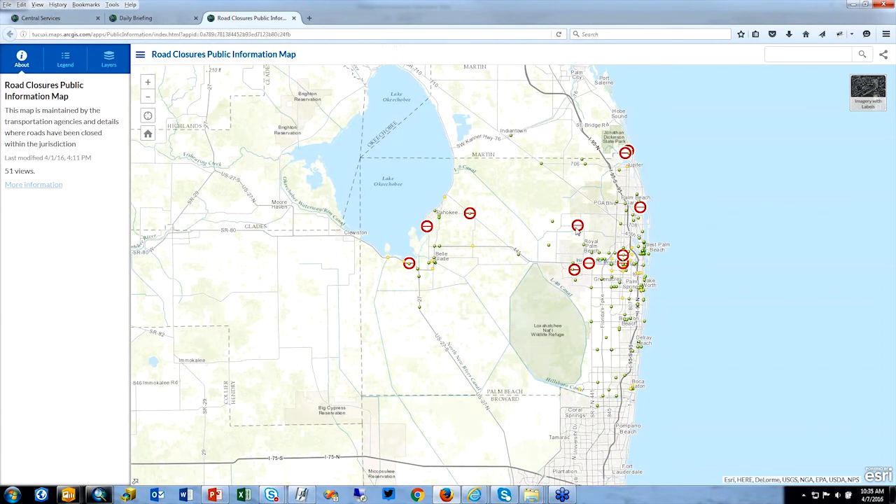
click(865, 6)
drag(834, 459, 546, 447)
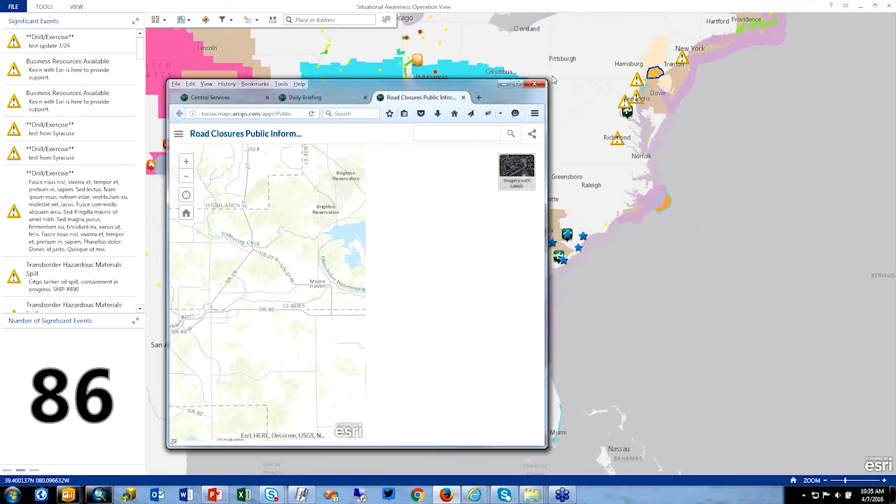
click(518, 85)
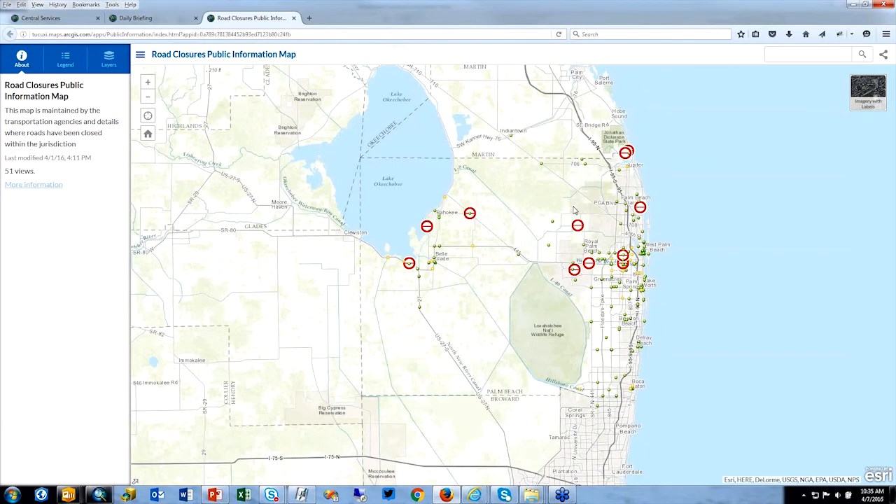
click(578, 228)
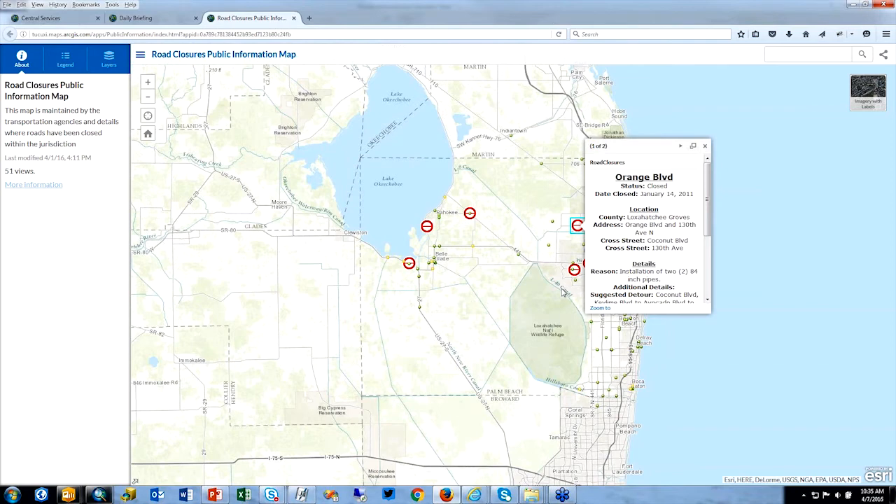
click(705, 148)
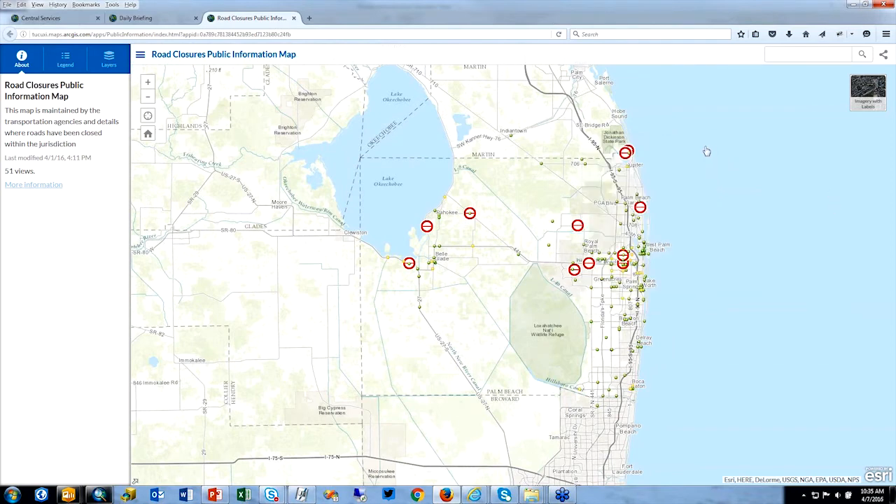
Open My Content from the Central Services group page and filter the items to Apps
click(55, 21)
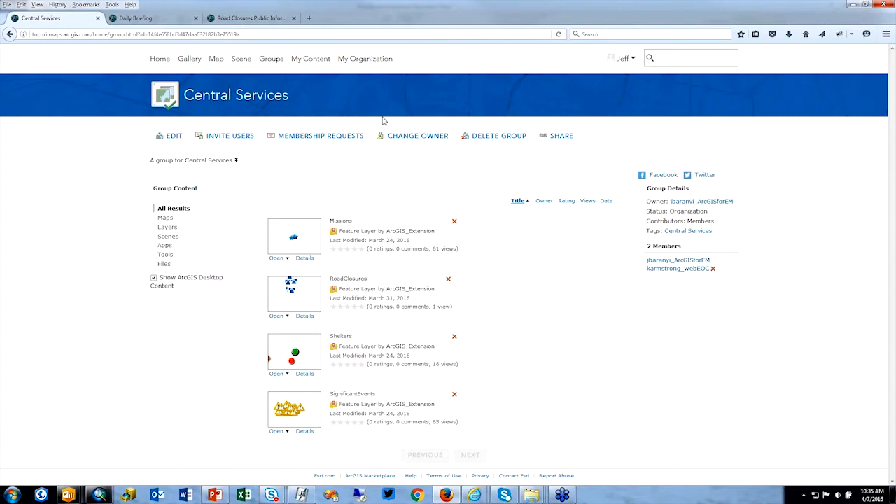
click(317, 60)
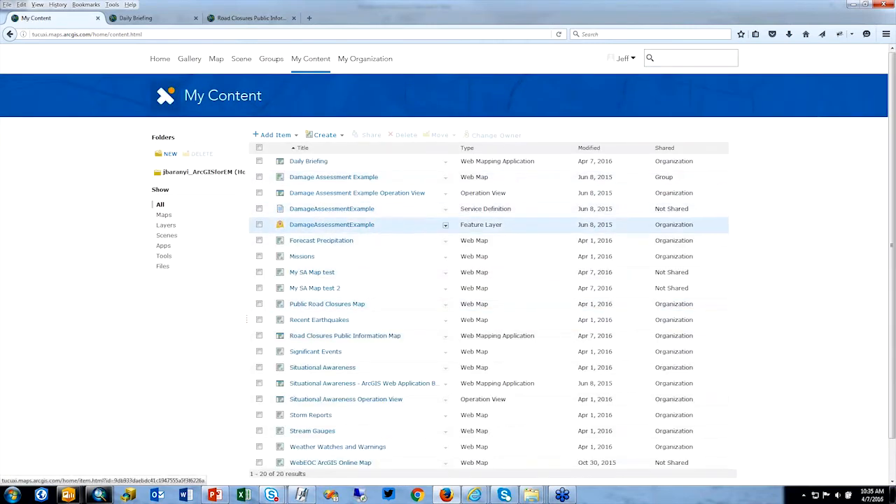
click(163, 246)
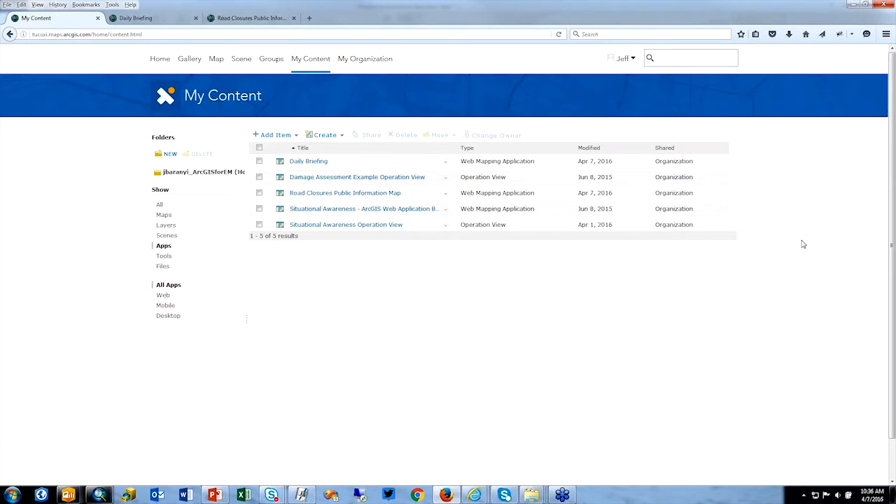
Try the organization, group and public sharing options for Road Closures Public Information Map without applying them
click(259, 193)
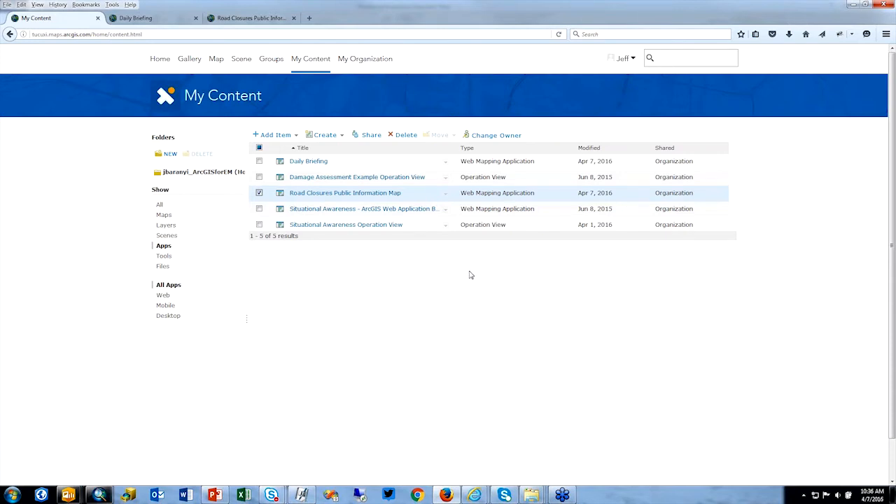
click(371, 135)
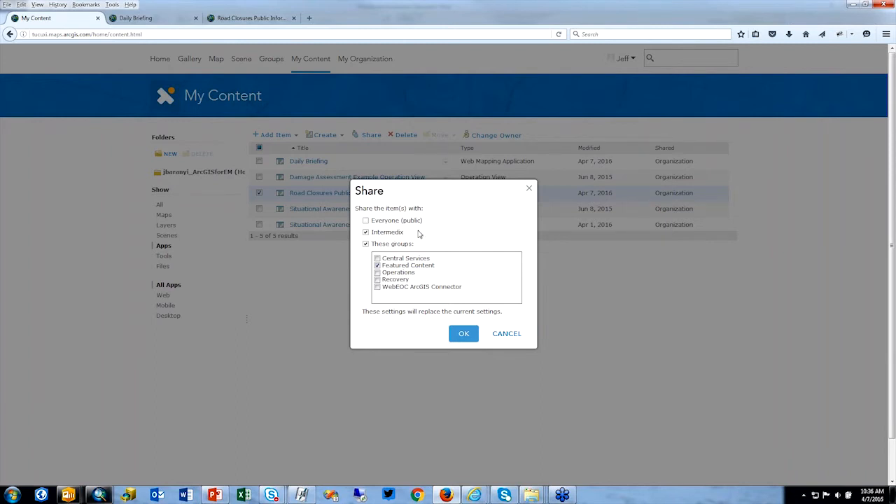
click(366, 232)
click(366, 244)
click(378, 273)
click(366, 233)
click(367, 221)
click(509, 336)
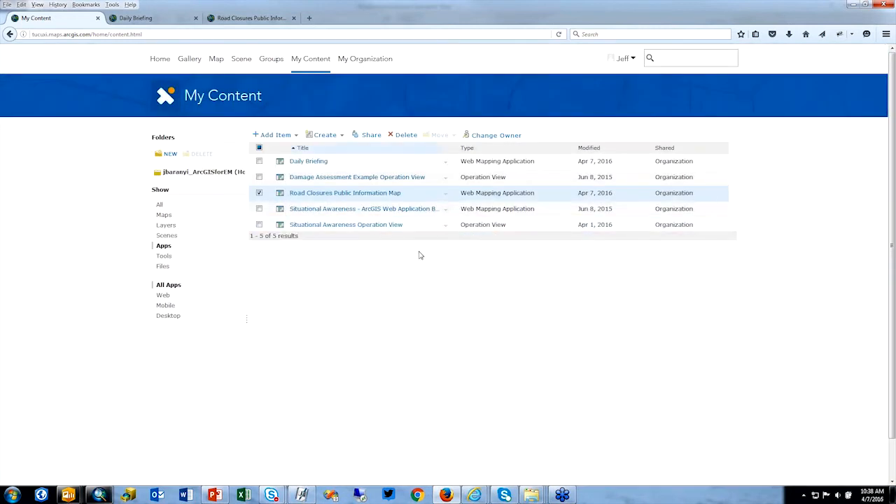
Open the RoadClosures layer's details from the Central Services group and review its sharing settings without changing them
click(277, 63)
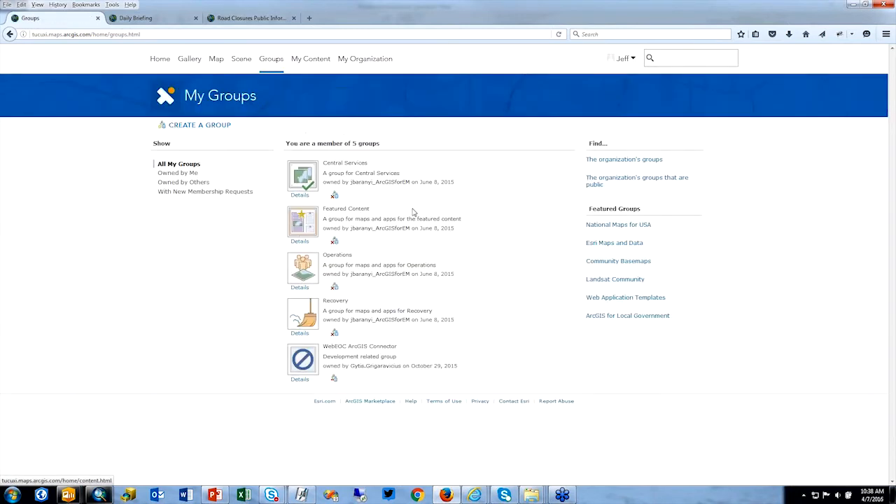
click(337, 169)
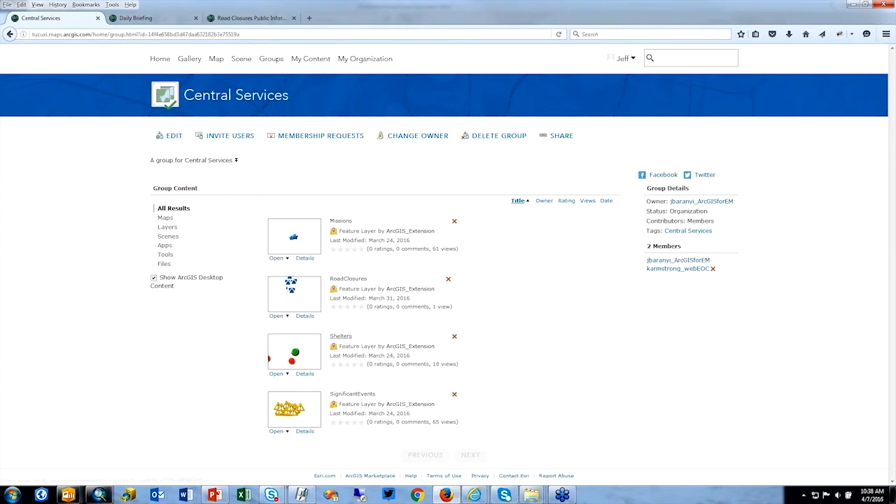
click(305, 317)
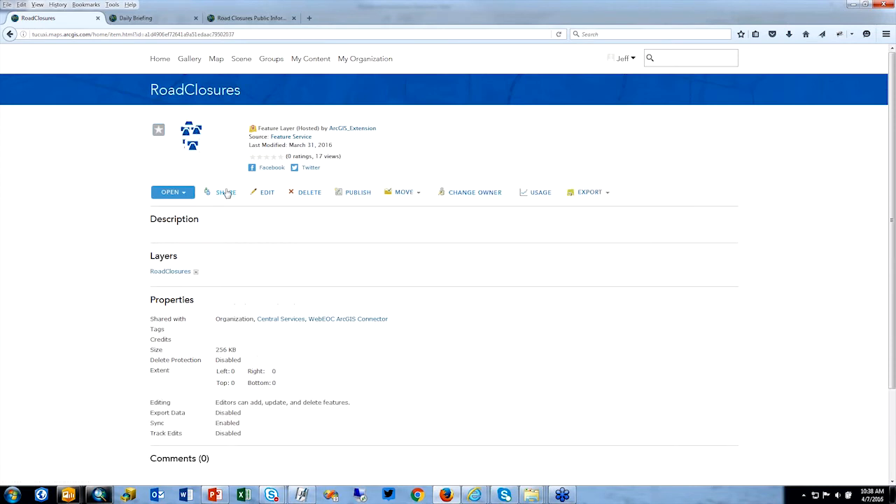
click(226, 193)
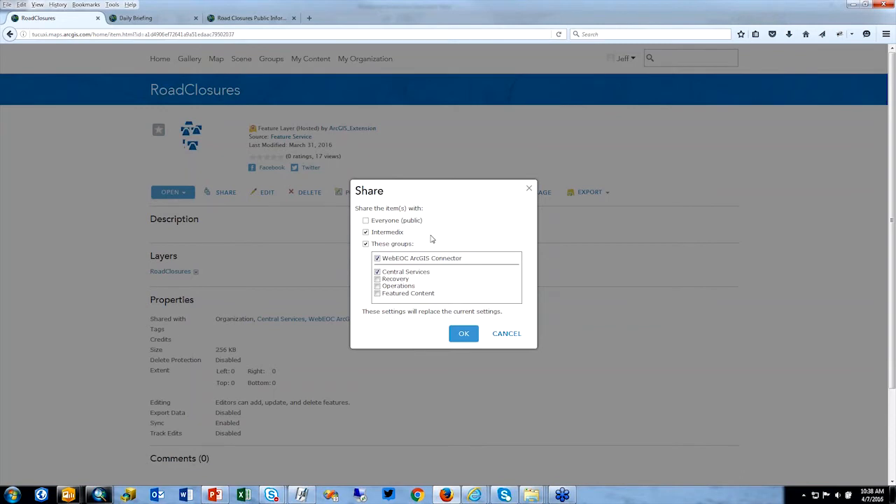
click(512, 334)
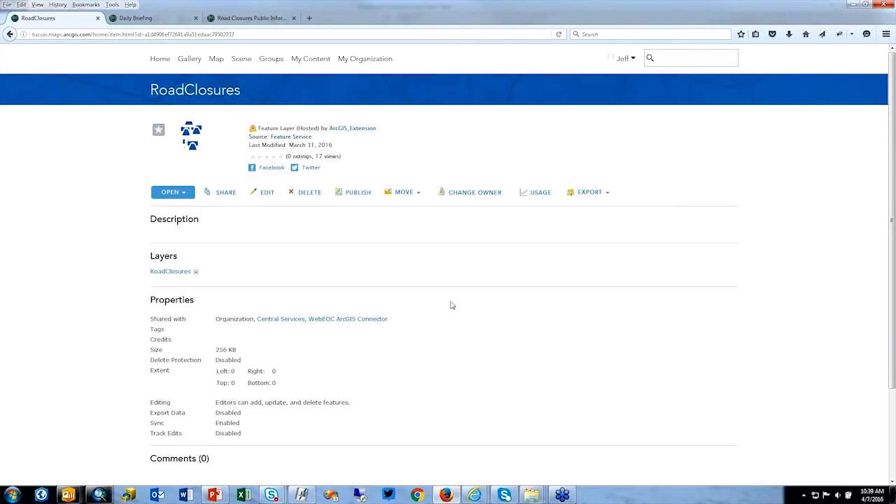
Open the map viewer and create a new blank map
click(215, 62)
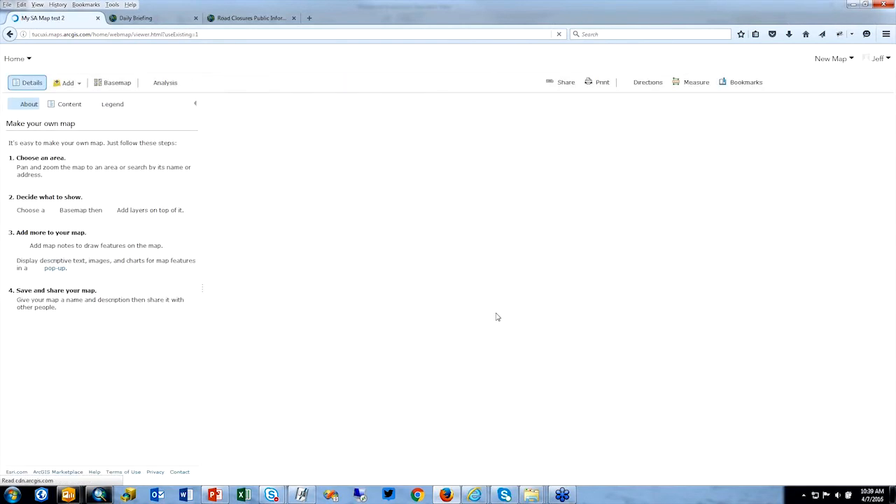
scroll(501, 306, up, 1)
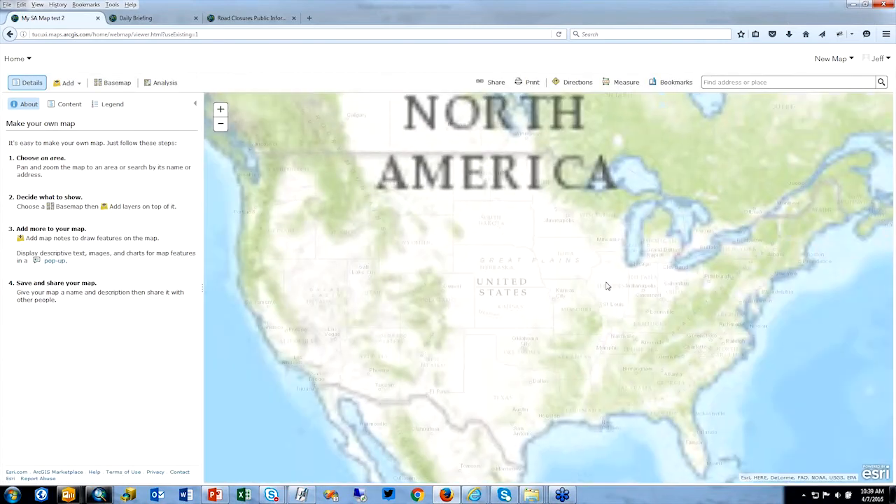
click(28, 60)
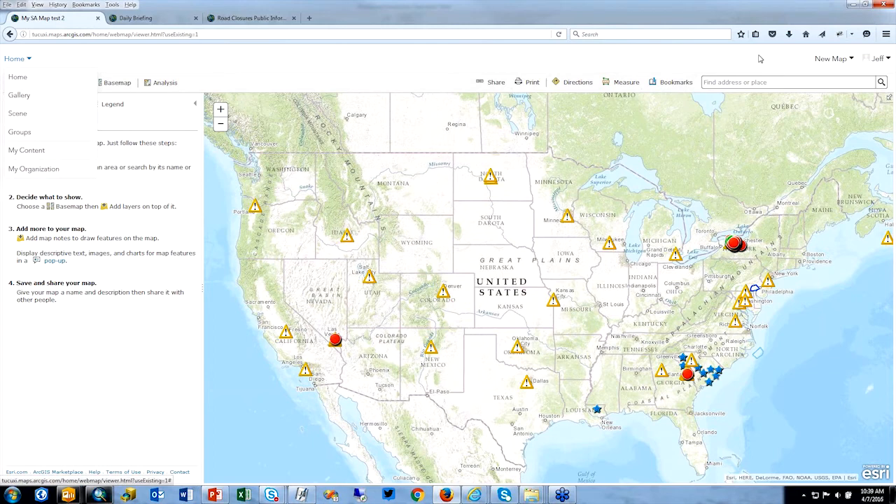
click(830, 59)
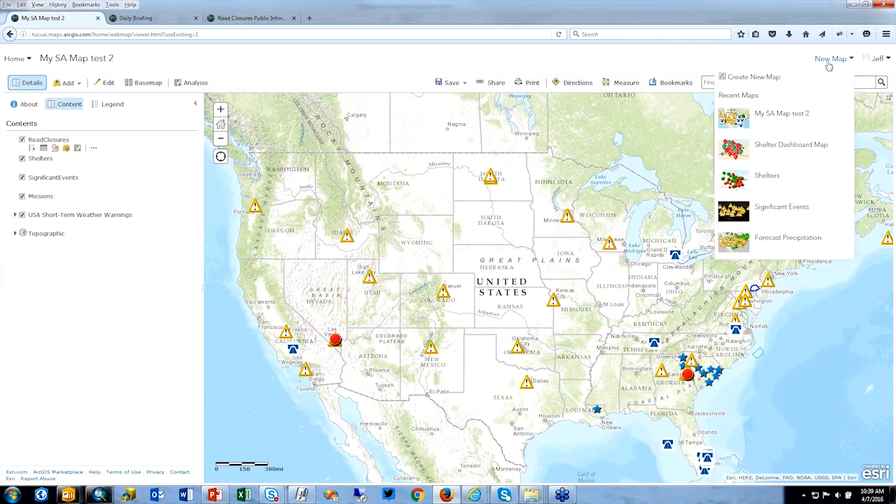
click(756, 82)
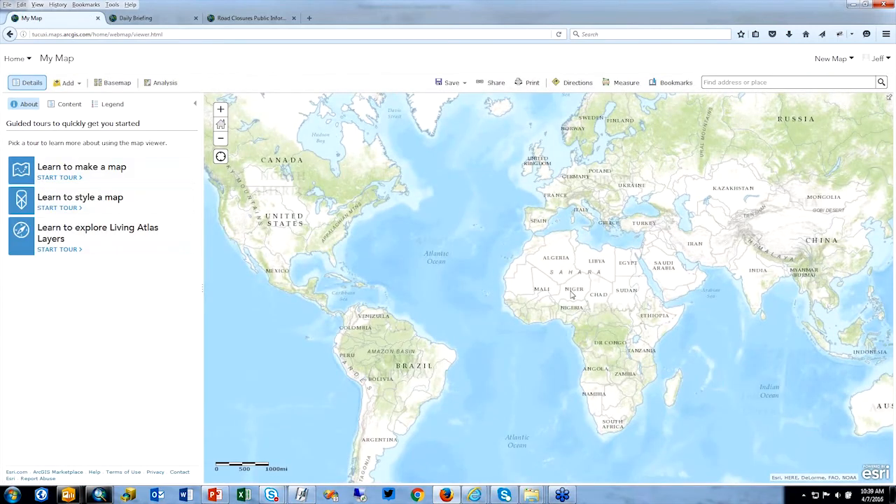
Browse the Living Atlas layers for the new map and search them for "Live Feeds"
click(78, 84)
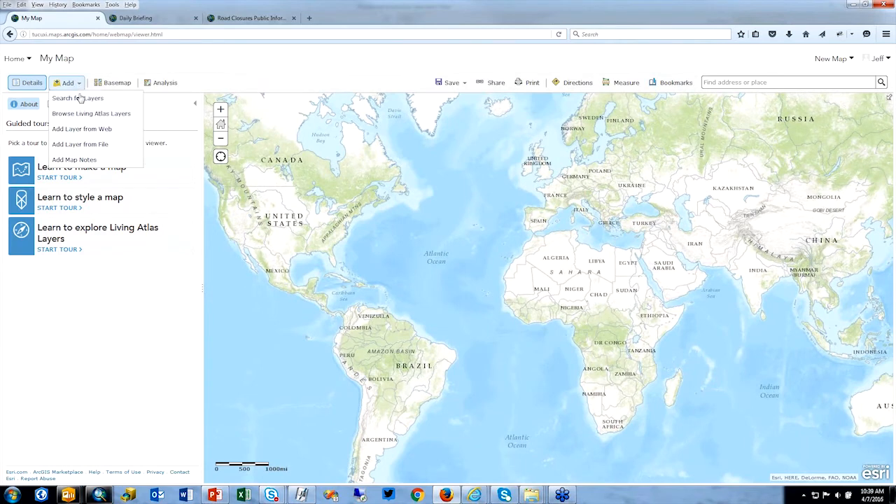
click(90, 115)
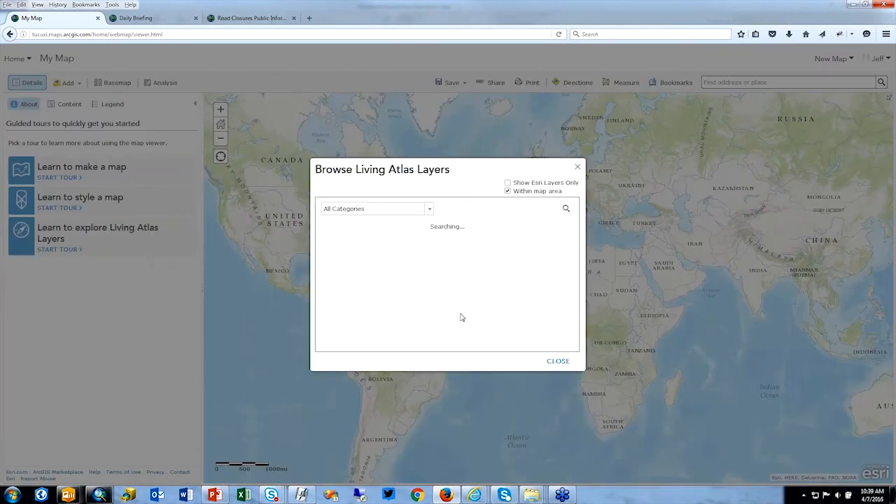
click(429, 210)
drag(429, 263, 425, 311)
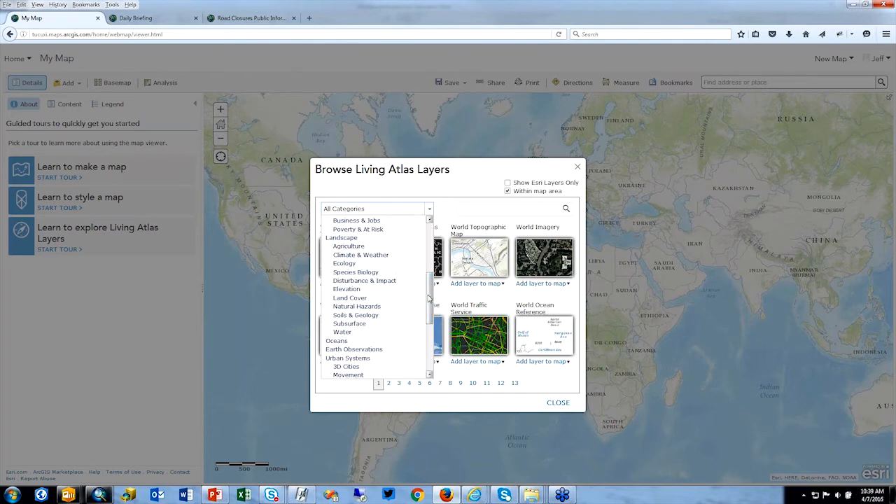
click(513, 208)
text(Live Feeds)
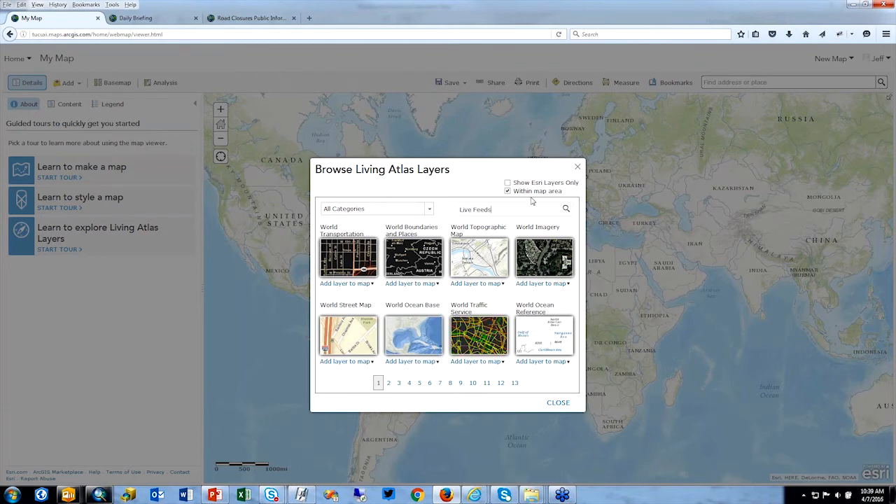
key(Return)
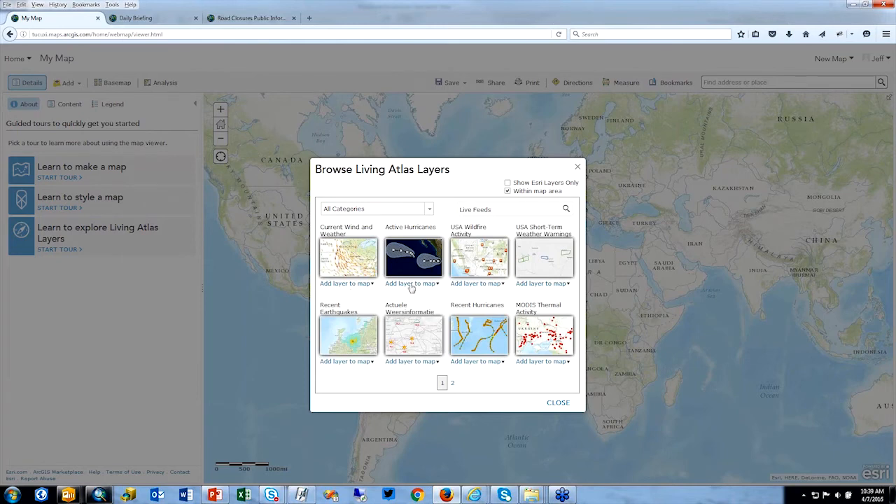
Add Active Hurricanes, USA Wildfire Activity, USA Short-Term Weather Warnings, Recent Earthquakes and USA Stream Gauges to the map as layers
click(412, 283)
click(409, 294)
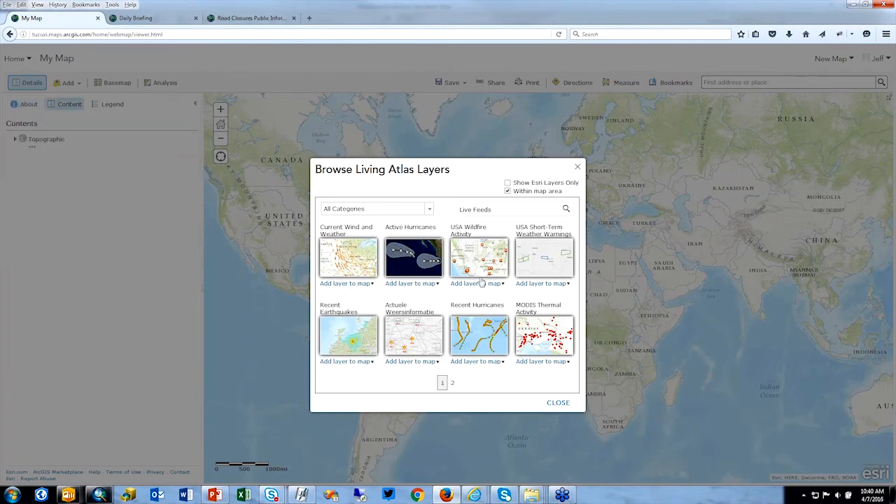
click(479, 285)
click(477, 295)
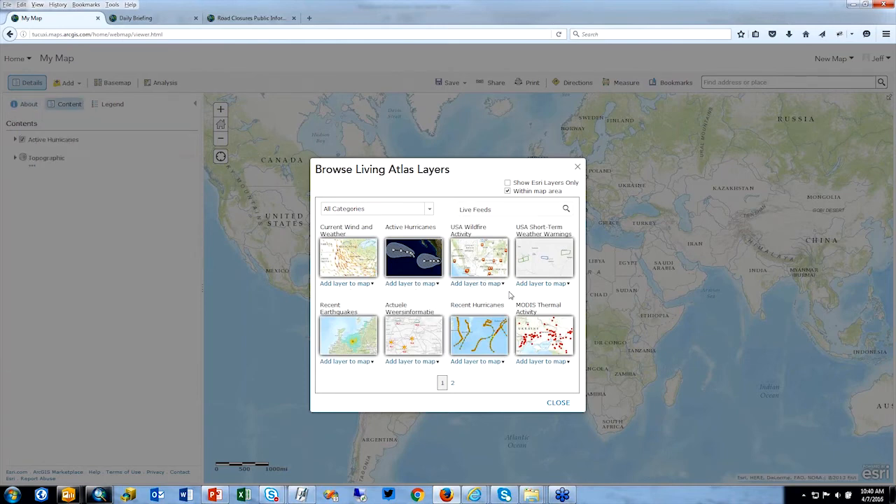
click(542, 284)
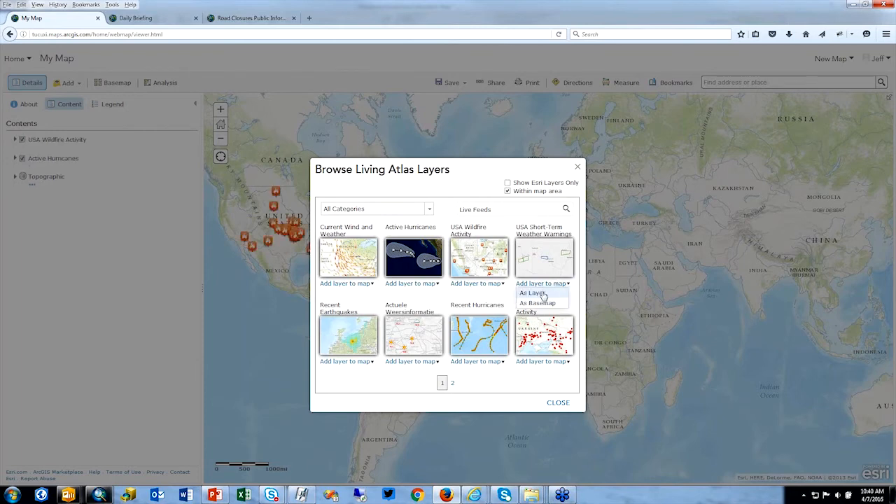
click(543, 296)
click(352, 362)
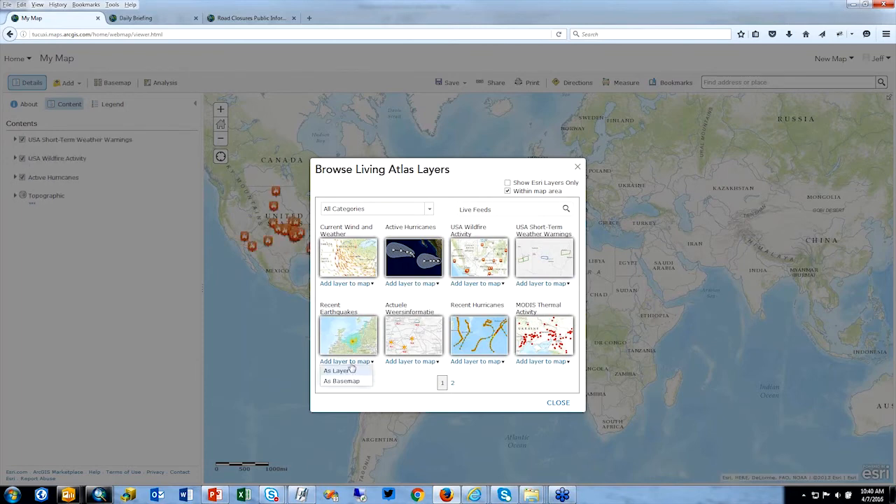
click(354, 372)
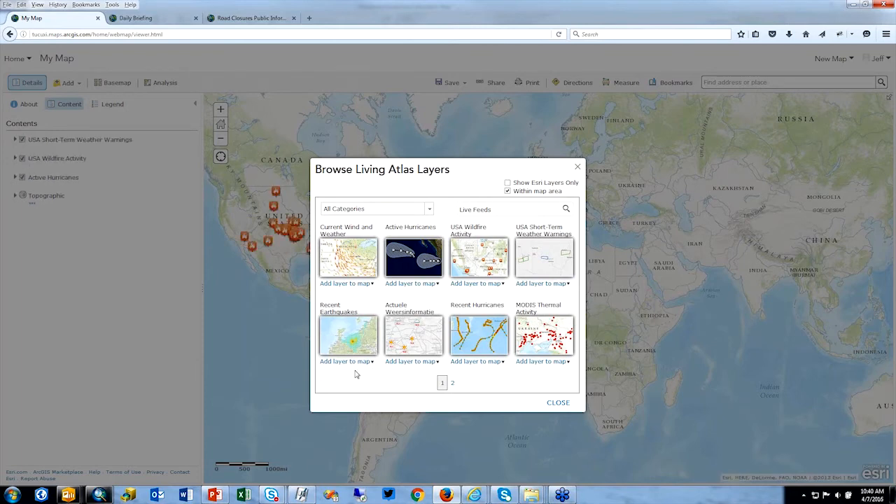
click(453, 385)
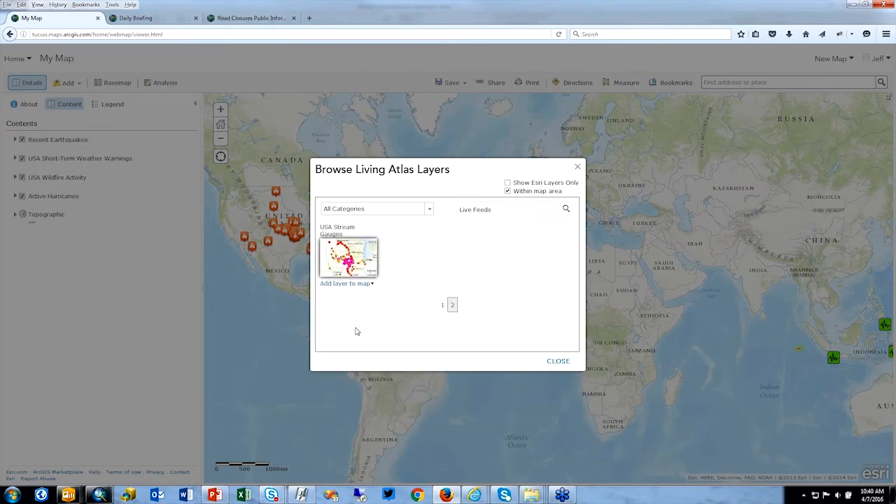
click(352, 284)
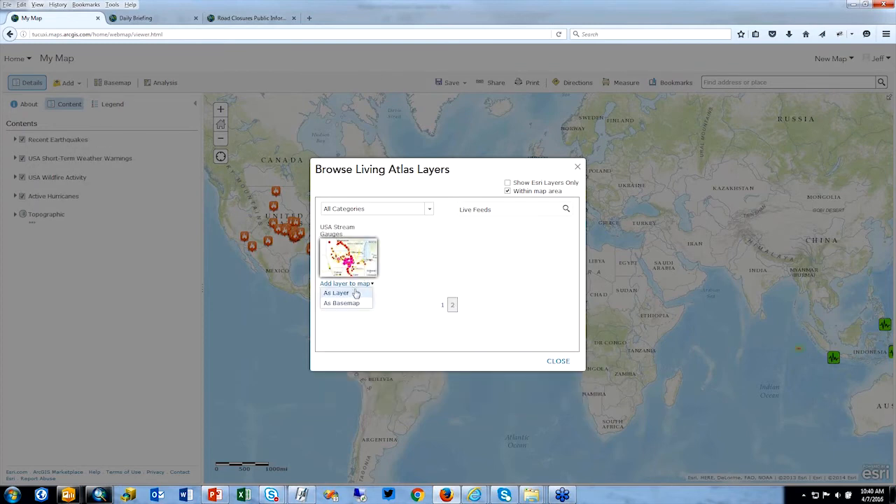
click(558, 362)
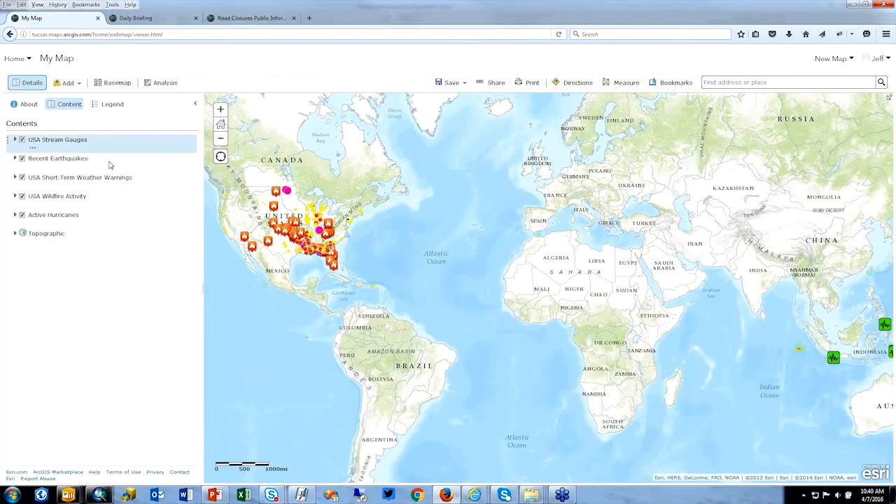
Search for layers in ArcGIS Online using the term "weather warnings"
click(68, 83)
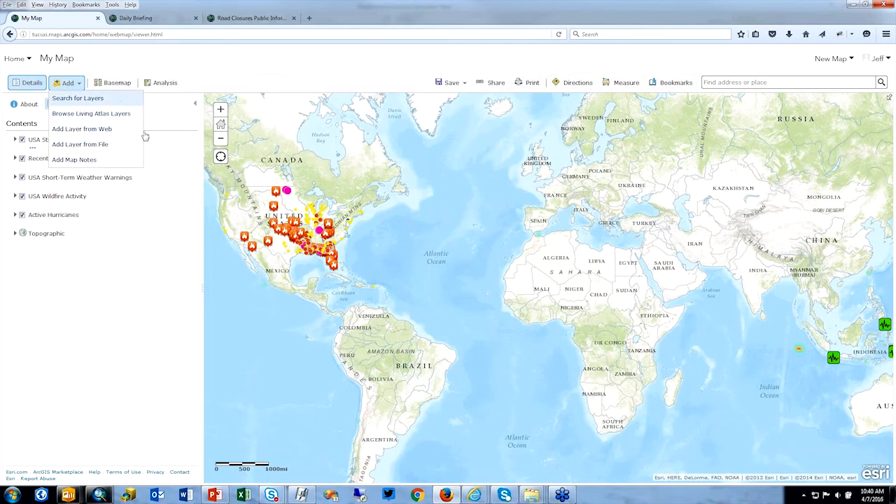
click(77, 101)
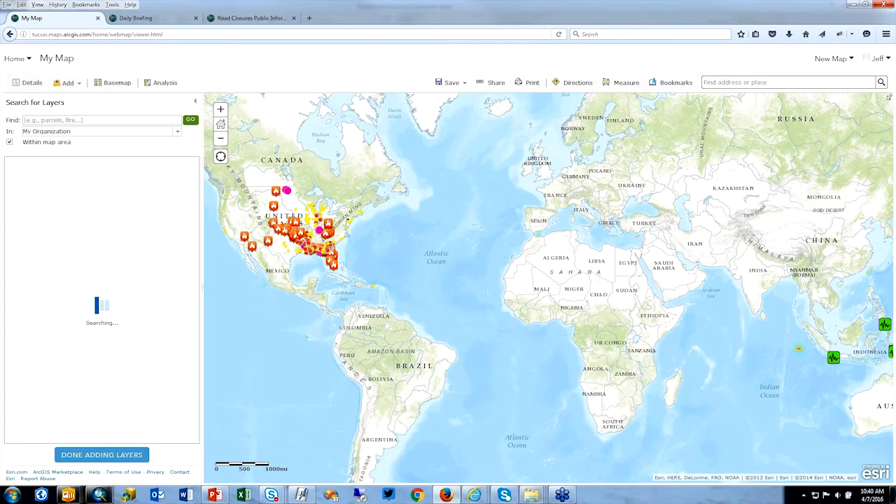
click(175, 136)
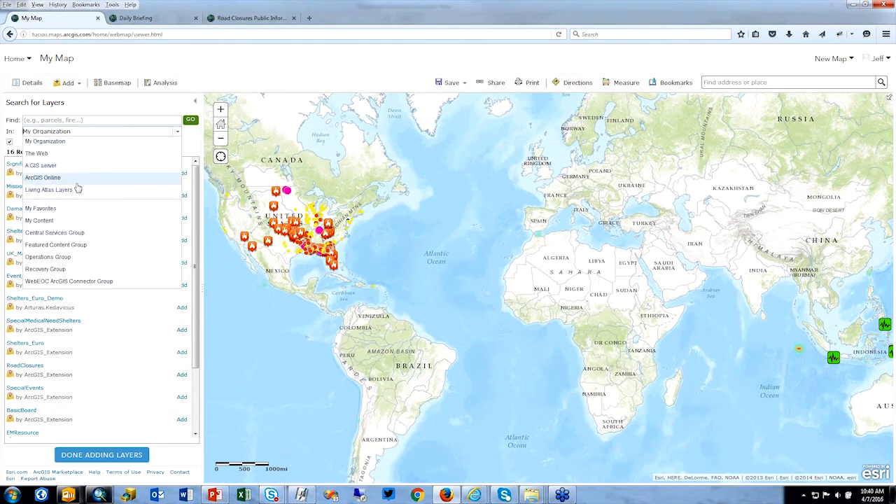
click(74, 158)
click(80, 119)
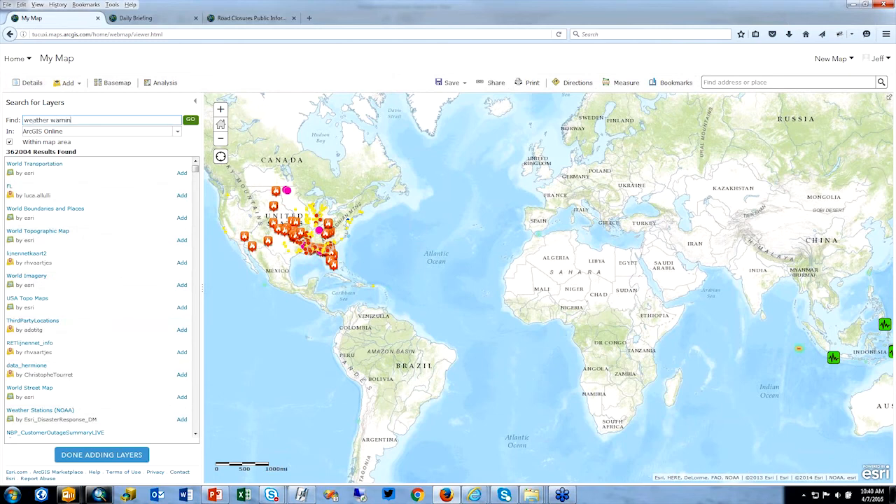
key(Return)
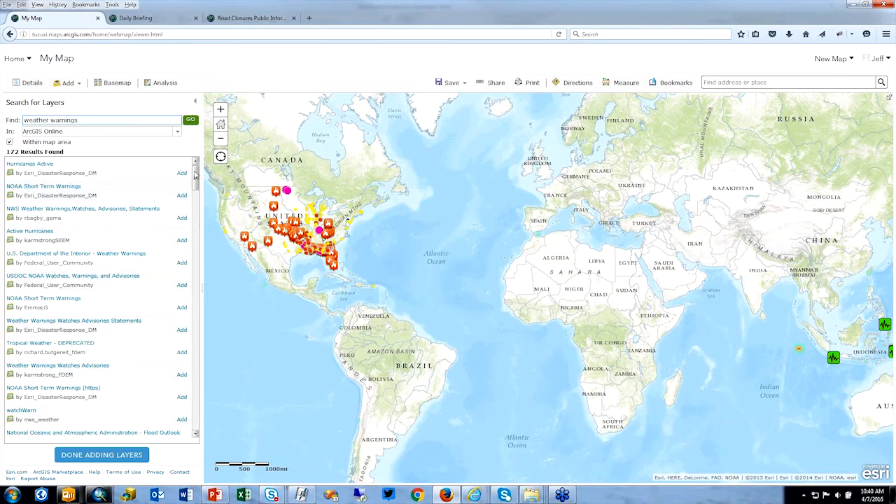
Look through the found layers and add Weather Warnings Watches Advisories Statements by Esri_DisasterResponse_DM to the map
scroll(196, 190, down, 1)
scroll(196, 191, down, 4)
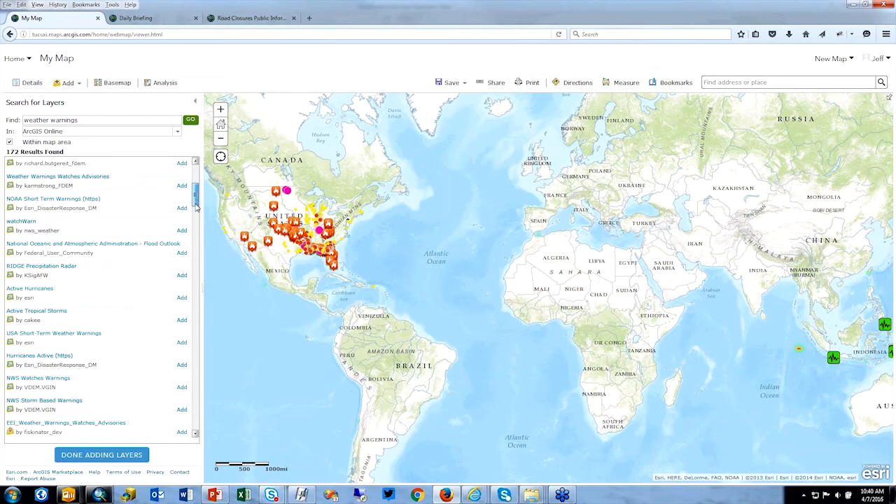
scroll(196, 208, down, 4)
drag(196, 212, 195, 179)
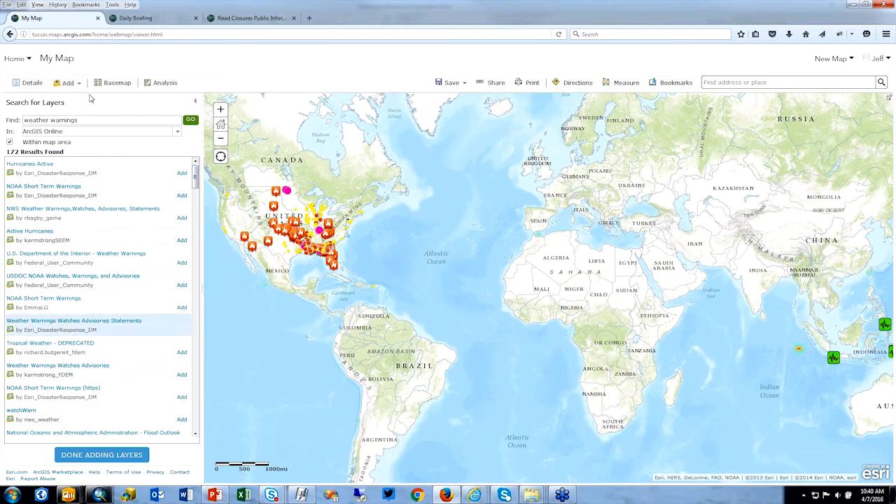
click(181, 331)
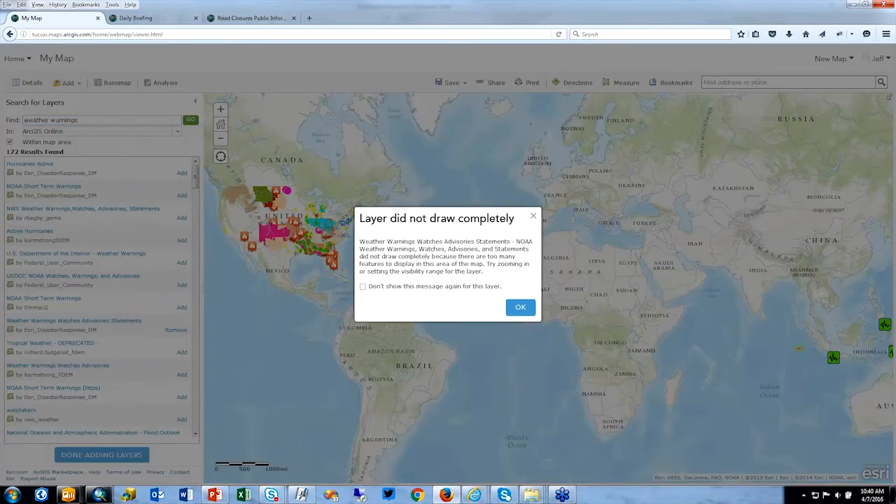
click(522, 315)
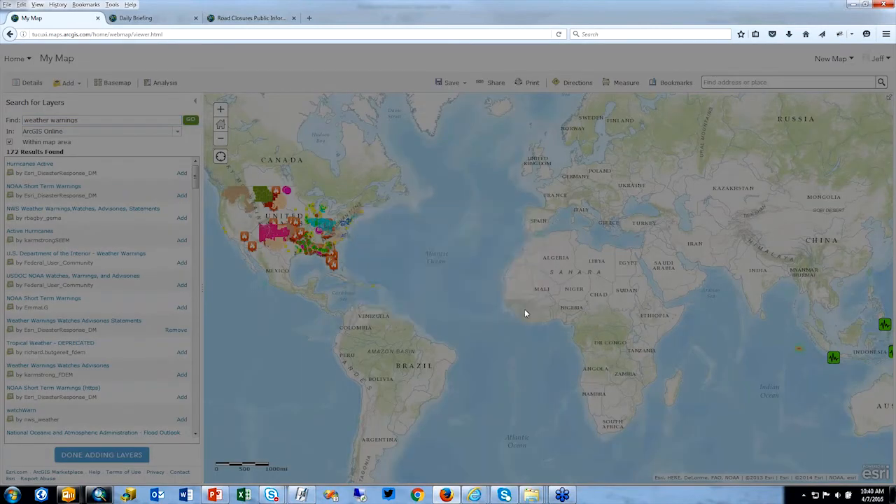
List all layers of the Central Services Group, with no search term and without limiting results to the map area
triple_click(89, 120)
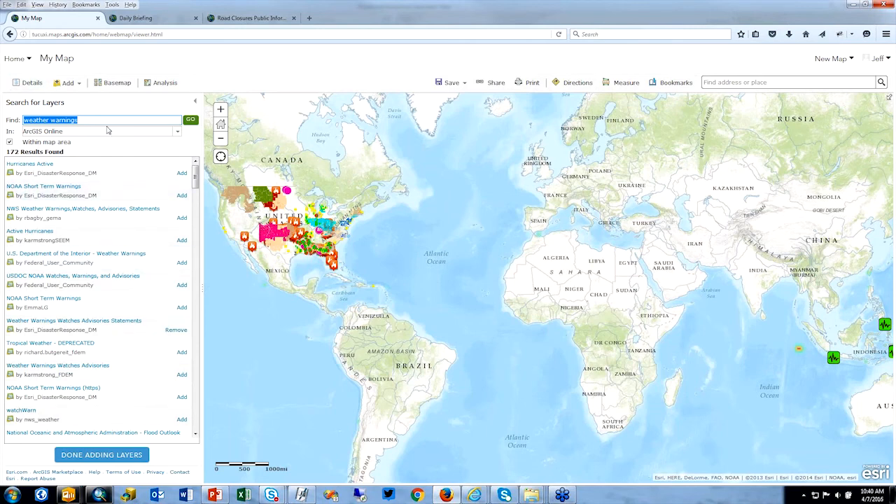
click(178, 133)
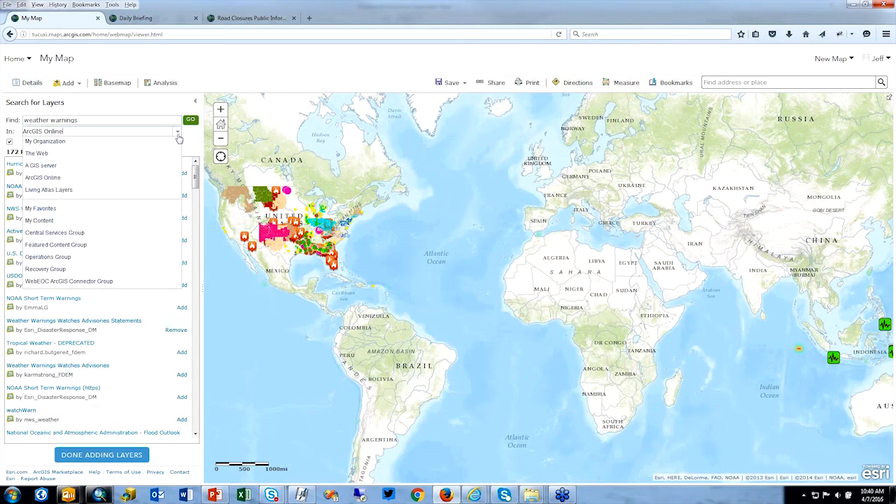
click(67, 232)
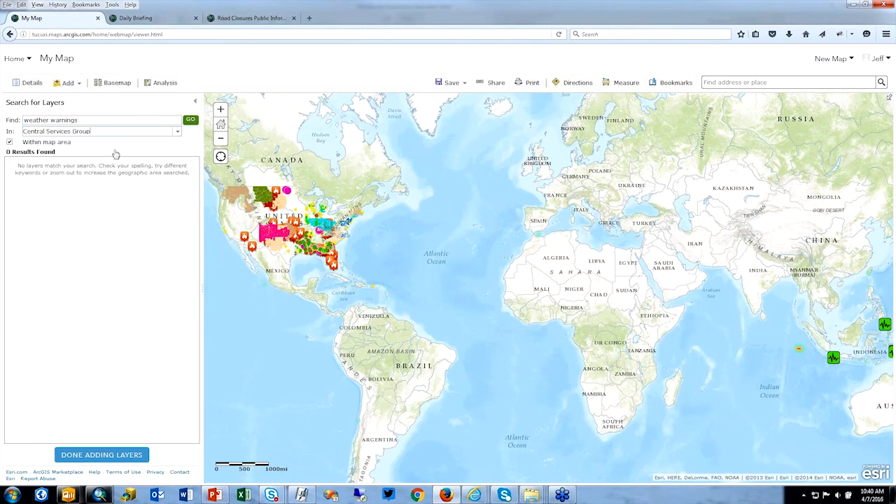
click(10, 143)
drag(155, 121, 23, 102)
key(BackSpace)
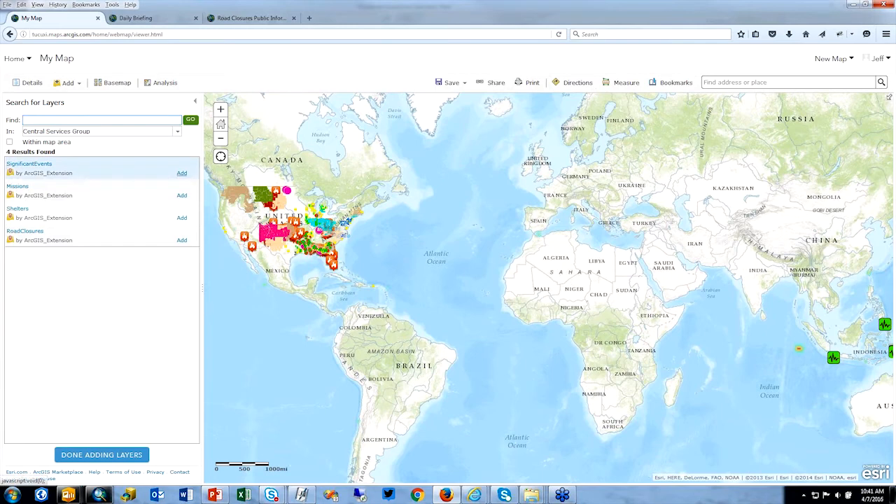
Add the SignificantEvents, Missions, Shelters and RoadClosures layers to the map and finish adding layers
click(182, 173)
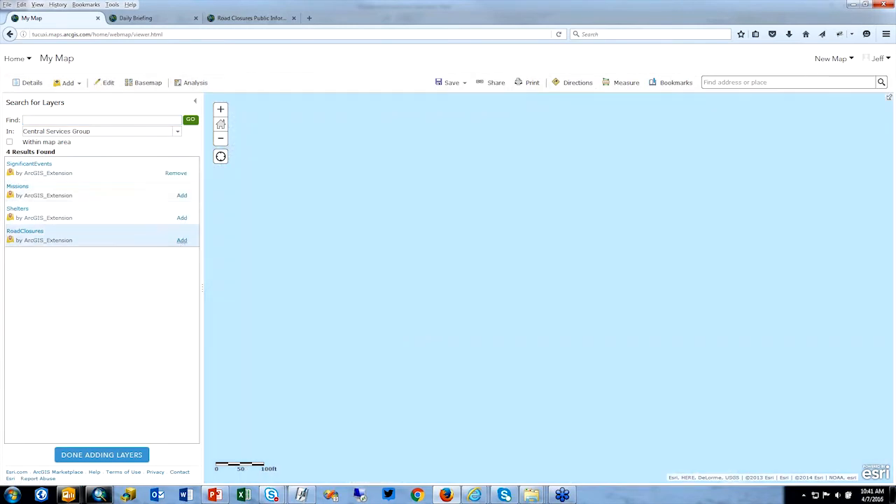
click(181, 240)
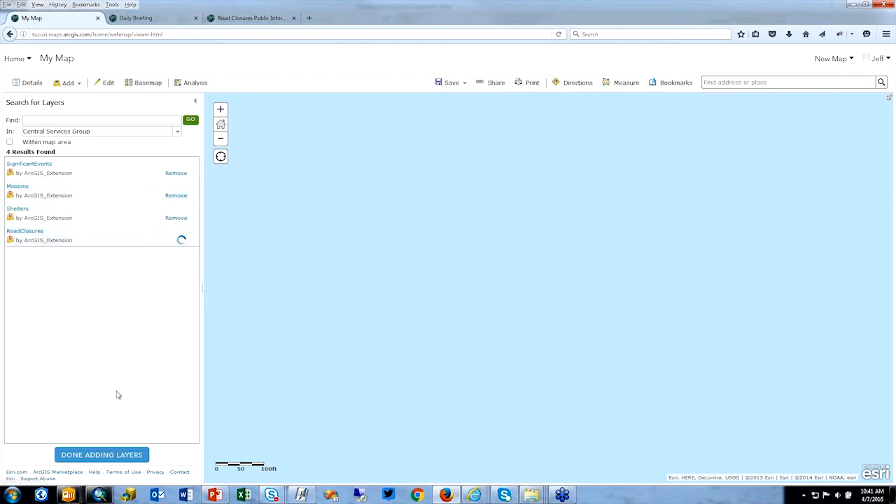
click(102, 455)
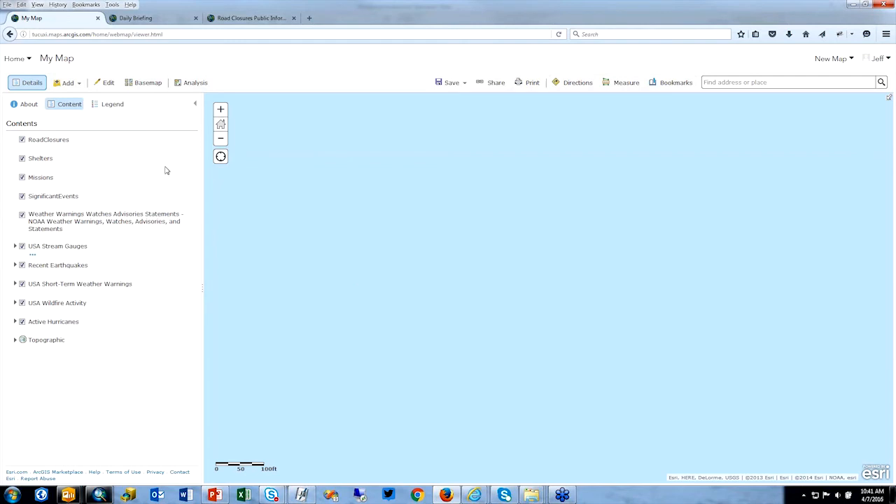
Zoom to the extent of the USA Wildfire Activity layer and center the map on the continental United States
click(220, 139)
click(220, 138)
scroll(357, 252, down, 1)
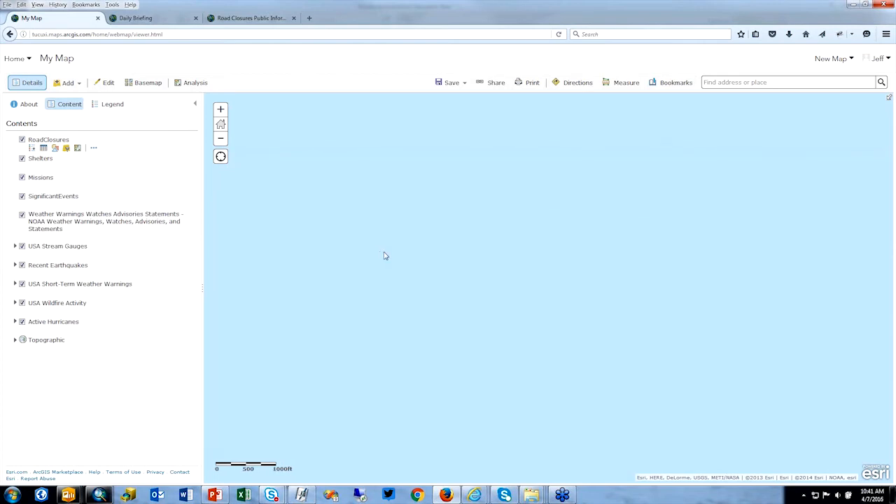
scroll(384, 256, down, 1)
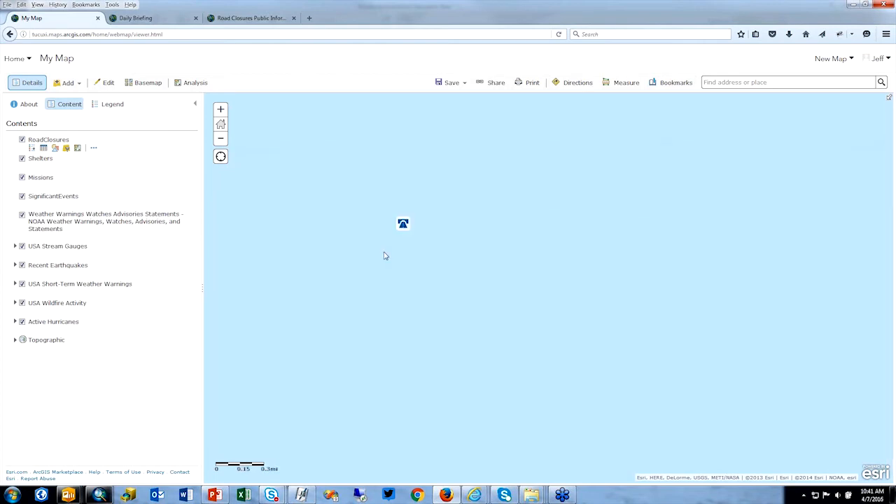
click(220, 142)
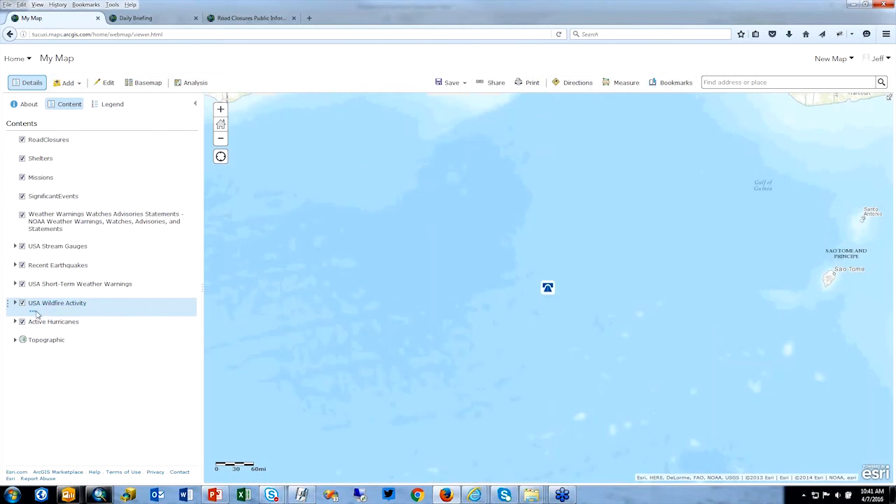
click(32, 312)
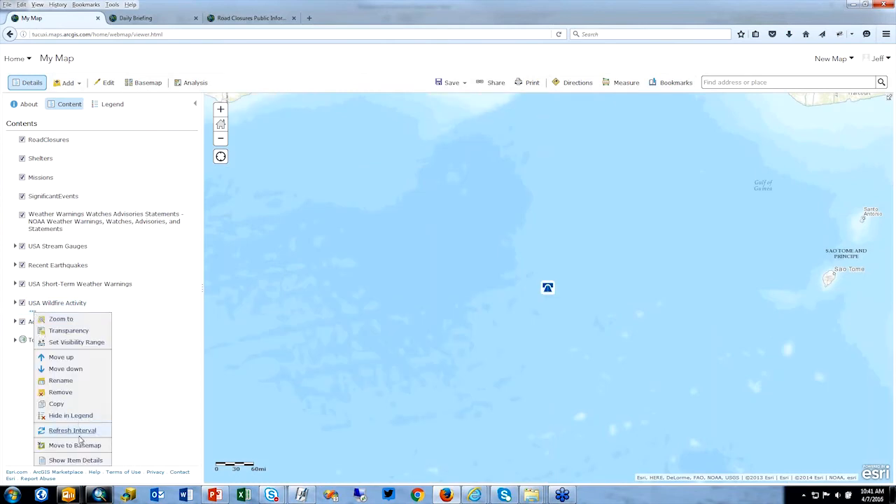
click(61, 319)
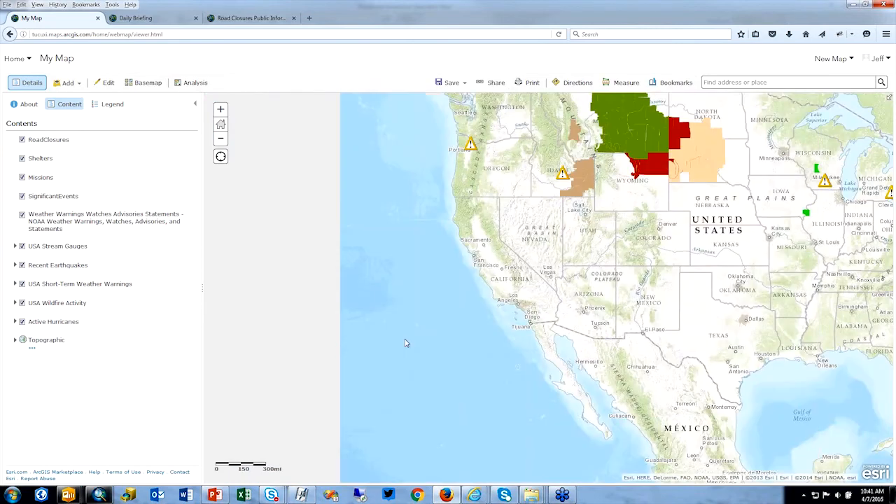
drag(697, 252, 525, 258)
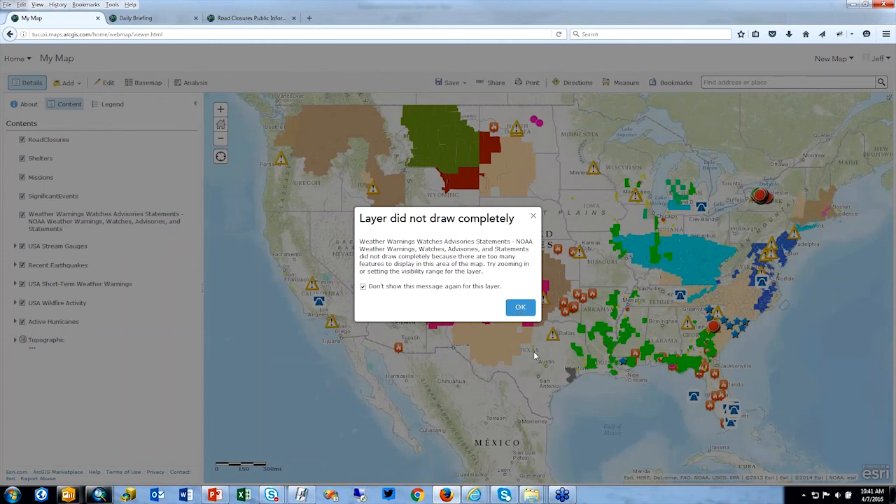
click(520, 307)
Look through the additional options available for the SignificantEvents layer
mouse_move(95, 206)
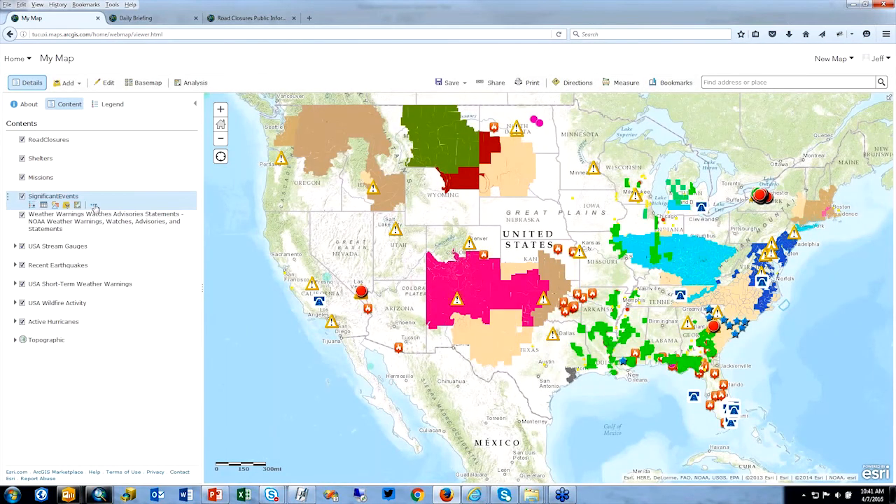
click(95, 205)
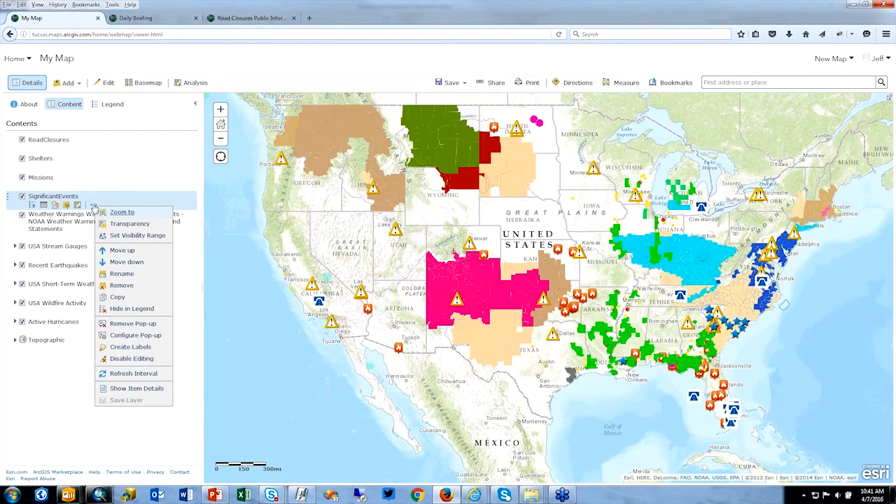
click(57, 415)
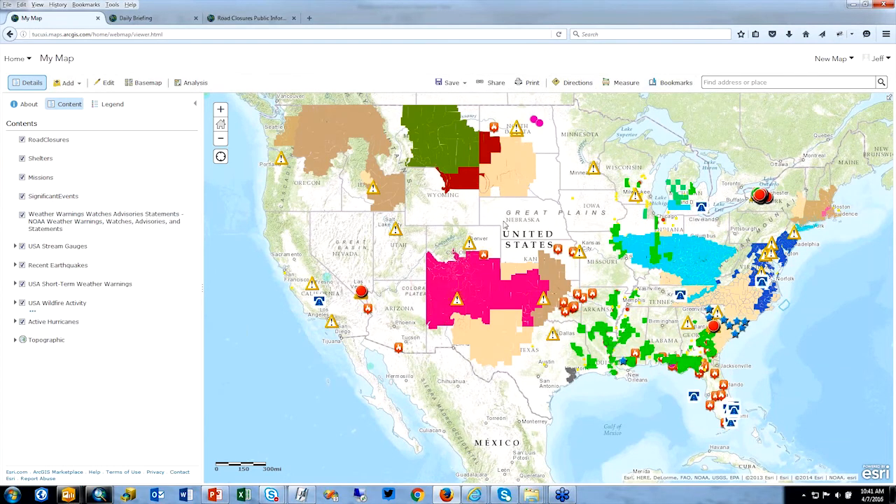
Start saving the map as a new item, with "My Sitiatuional Awareness Map" as both title and summary
click(450, 83)
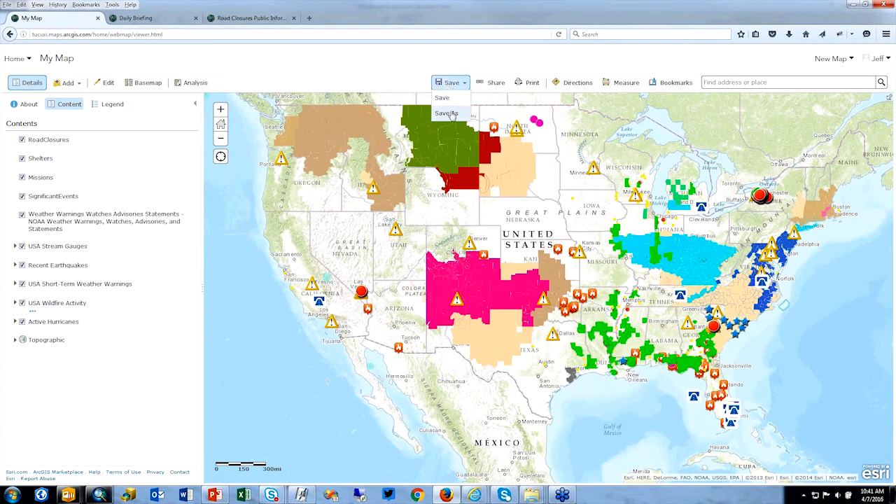
click(452, 113)
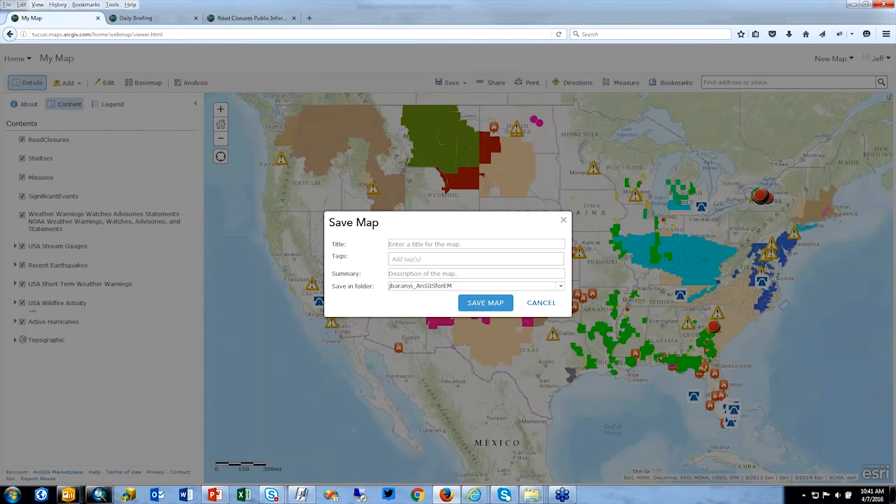
click(486, 244)
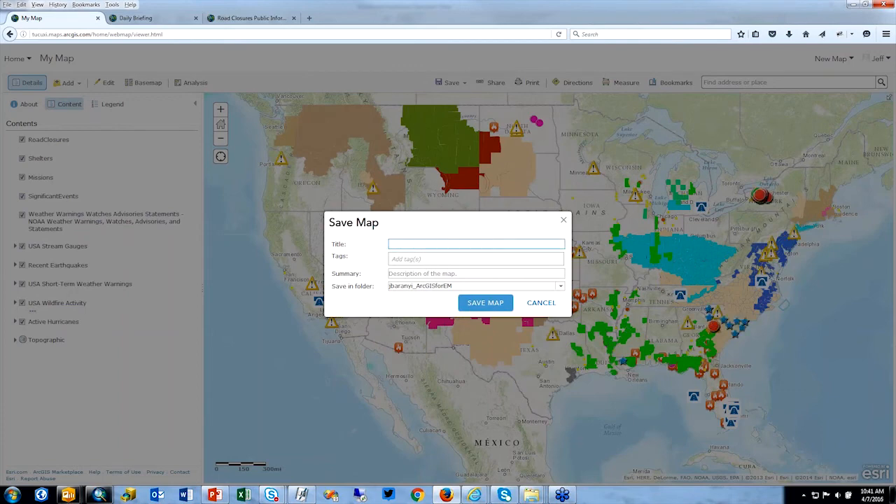
text(My Sitiatuional Awarene)
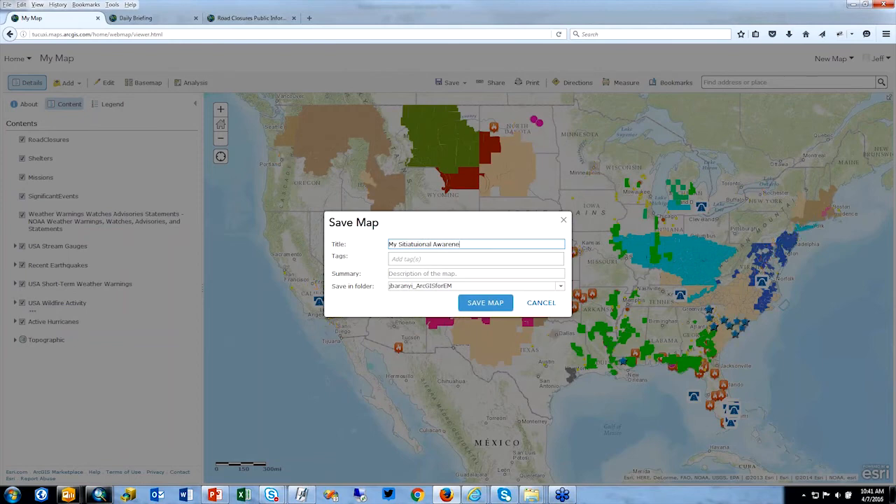
text(ss Map)
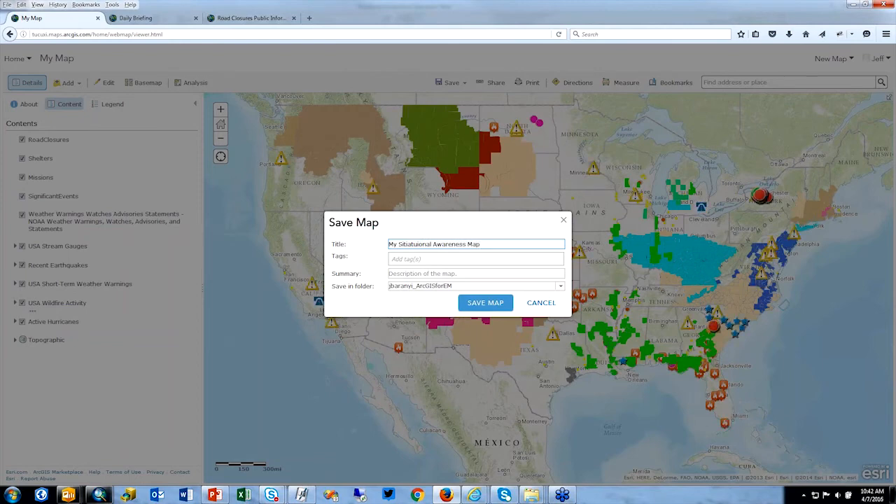
drag(483, 243, 337, 243)
key(ctrl+c)
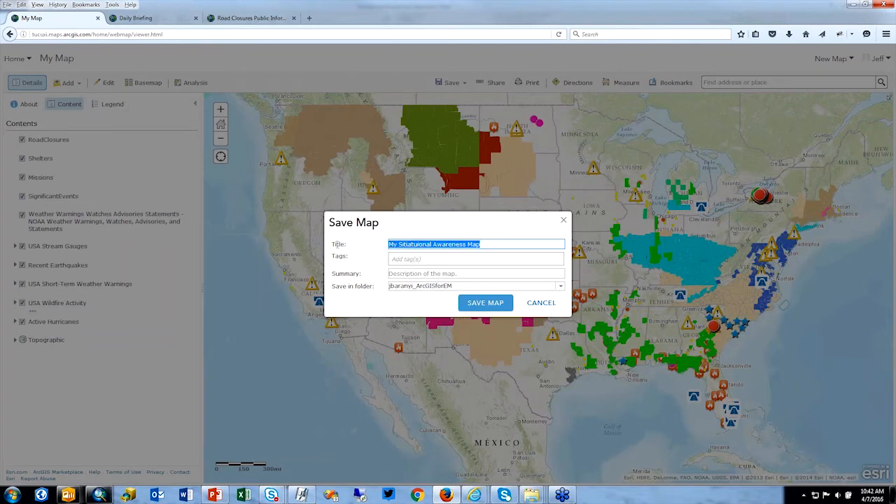
click(462, 273)
key(ctrl+v)
Tag the map with Situational Awareness and ESF 5 and save it
click(456, 260)
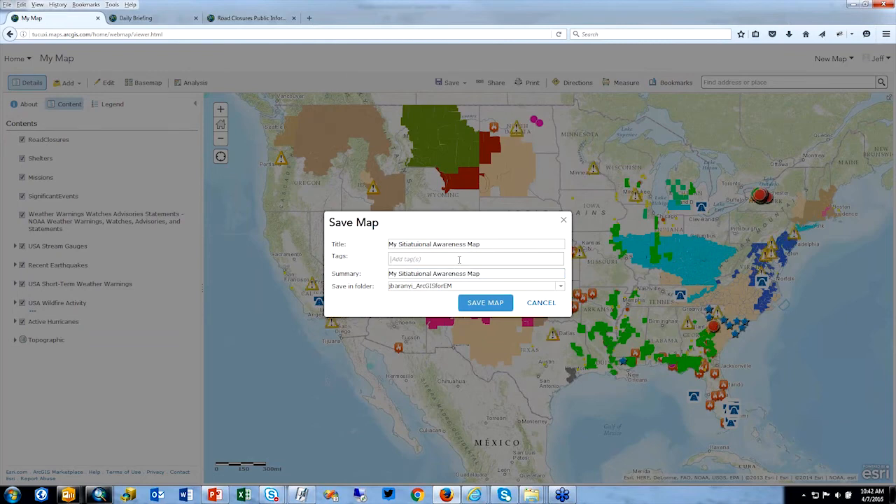
text(S)
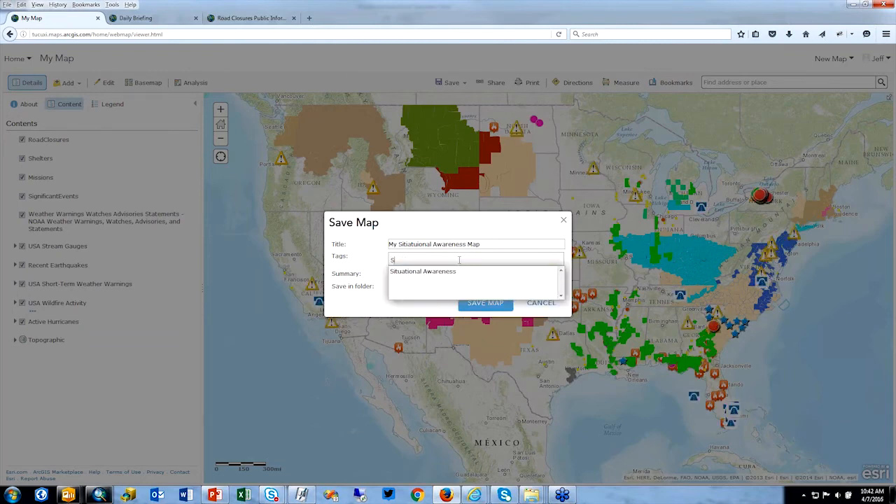
click(441, 278)
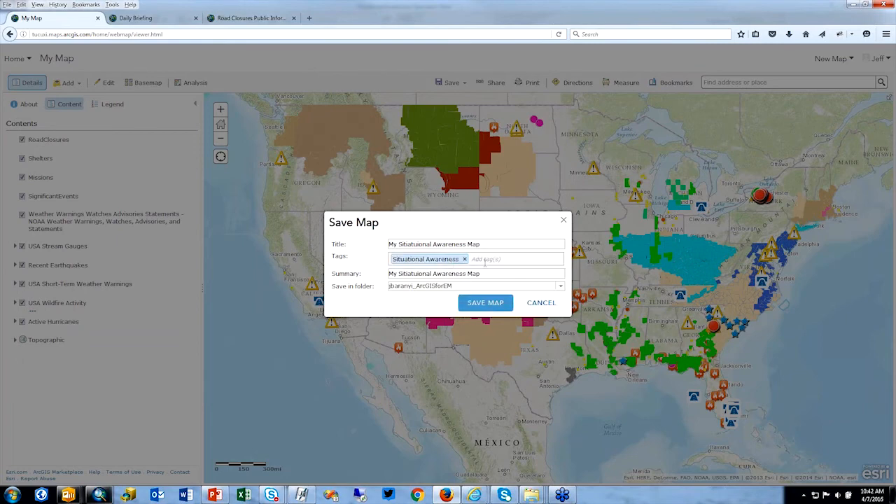
text(ESF)
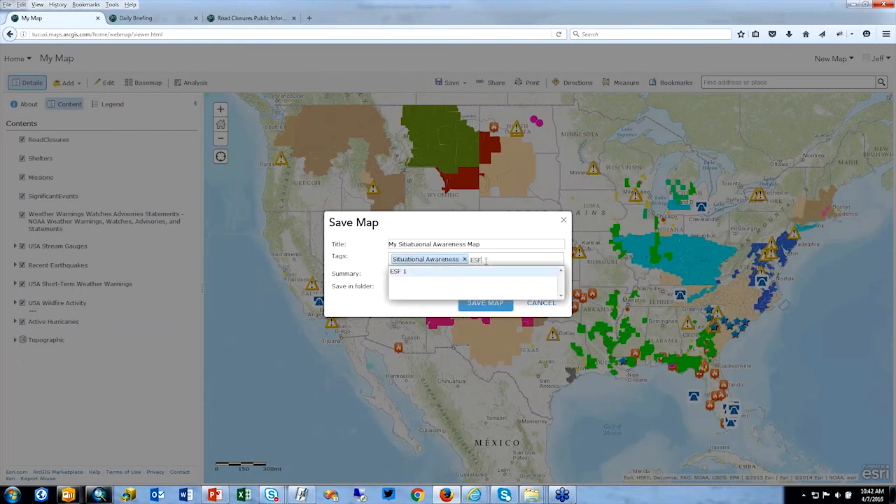
text( 5)
key(Return)
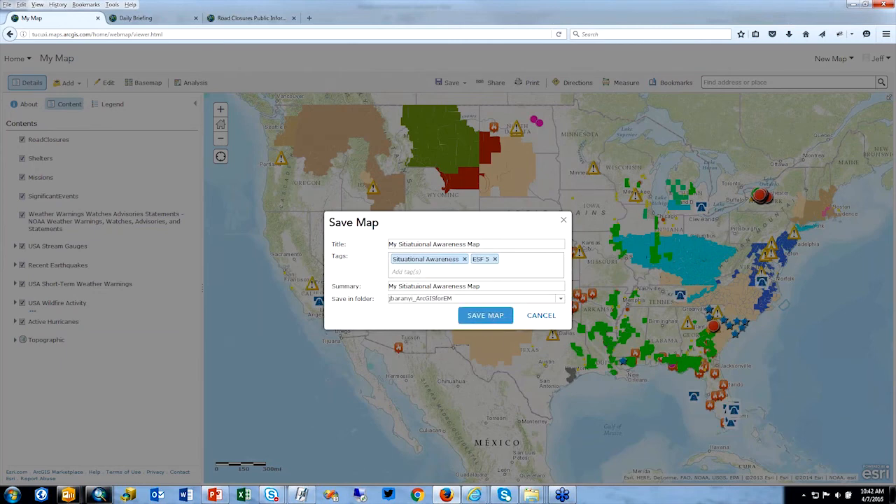
click(488, 316)
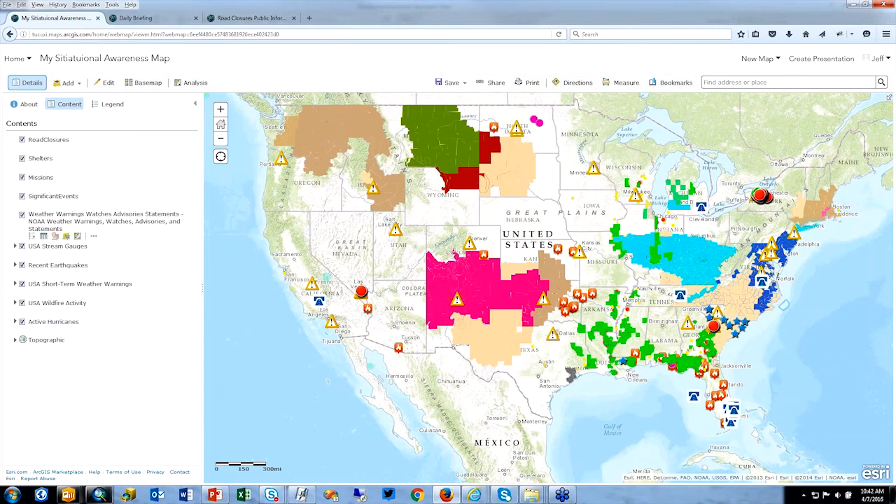
Switch to Operations Dashboard for ArcGIS and create a single display operation view using My Sitiatuional Awareness Map
mouse_move(79, 497)
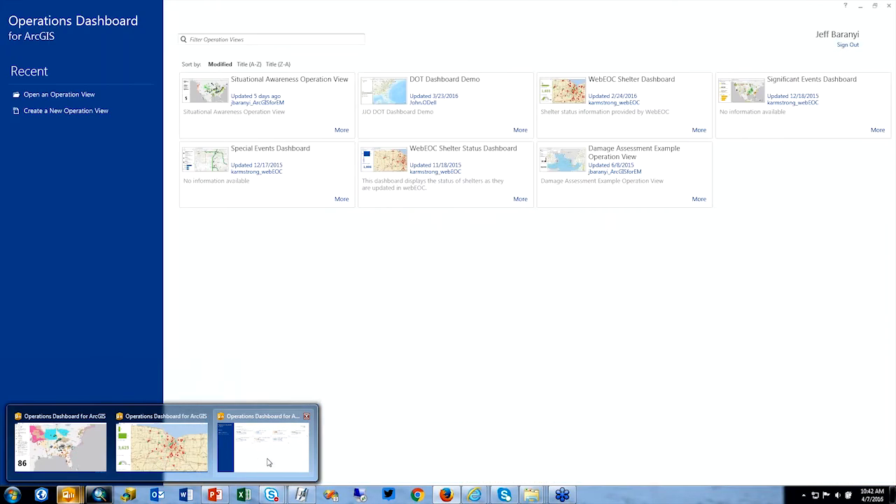
click(268, 462)
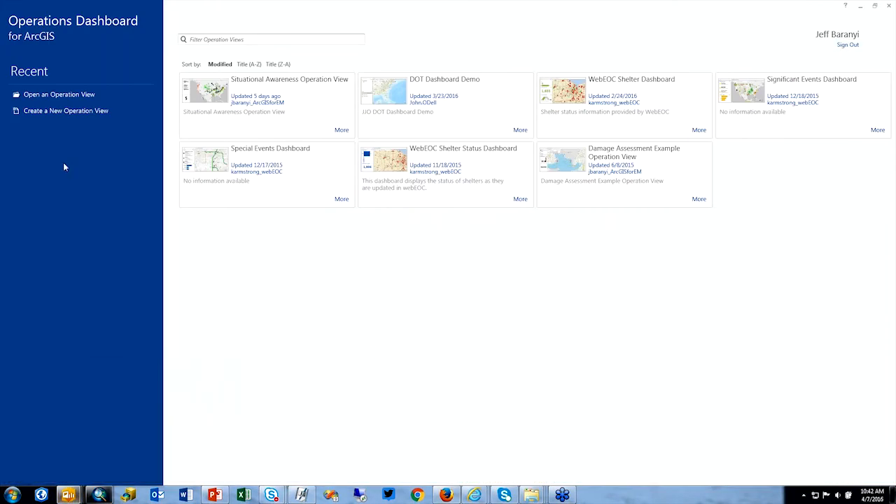
click(67, 112)
click(158, 92)
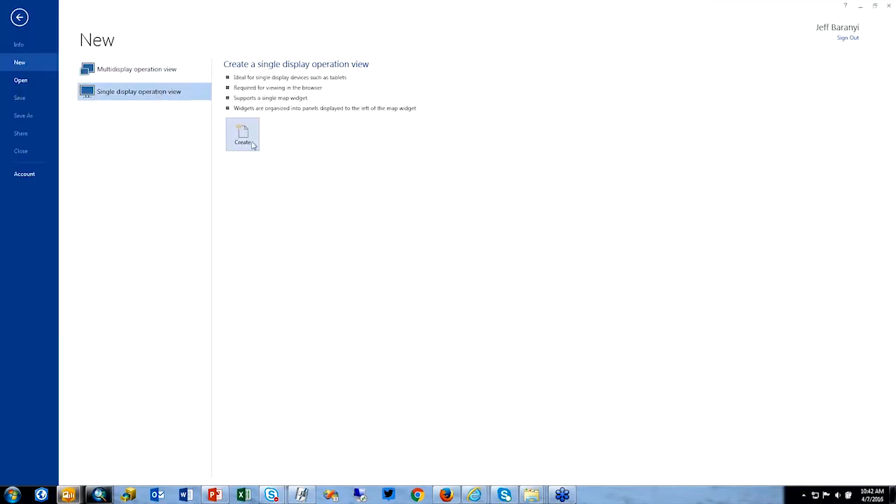
click(253, 145)
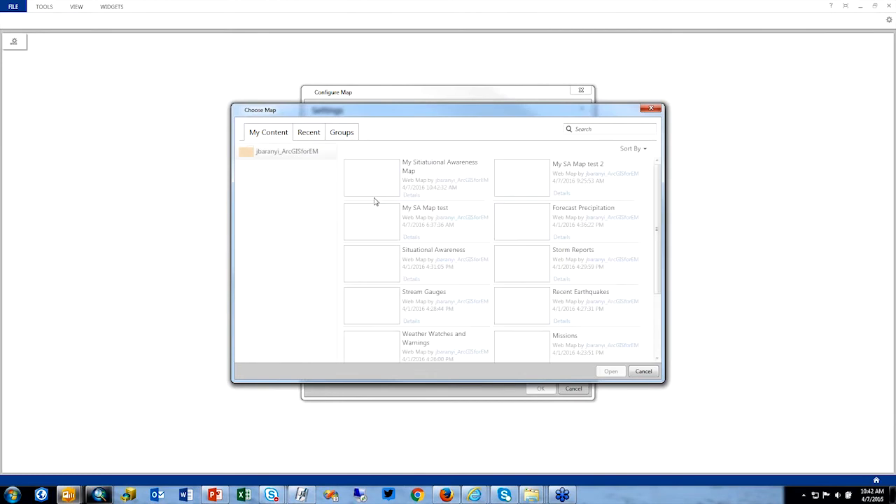
click(425, 164)
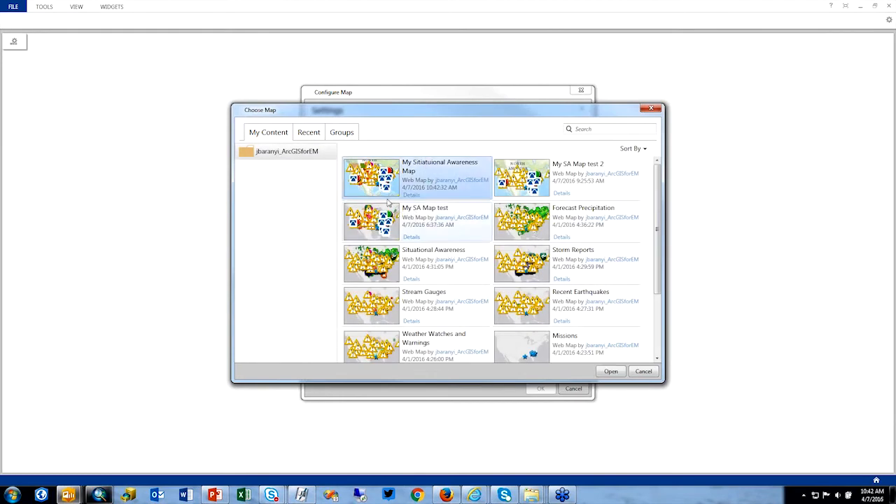
click(611, 372)
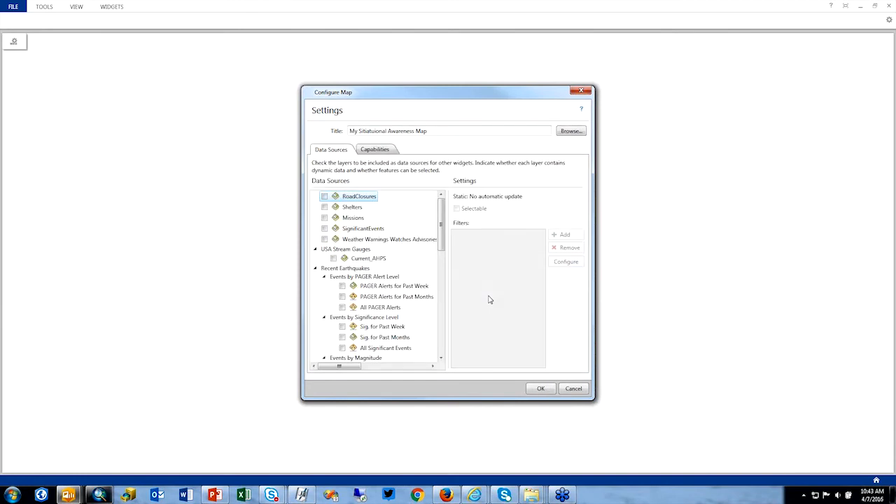
Include the RoadClosures, Shelters, Missions and SignificantEvents layers as data sources for the map widget
click(325, 196)
click(325, 207)
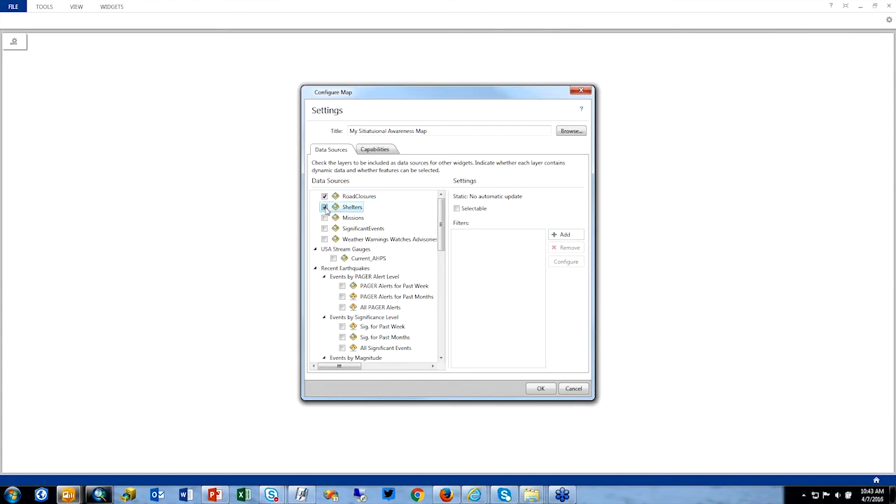
click(325, 218)
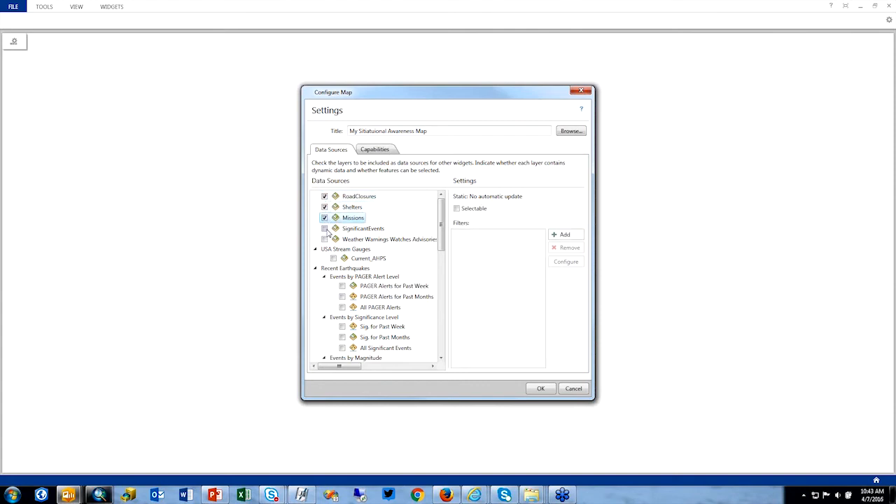
click(325, 229)
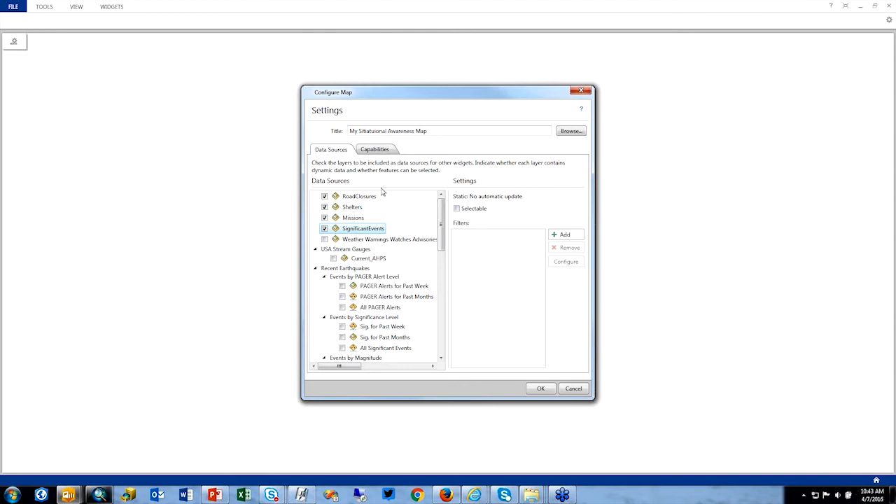
click(541, 389)
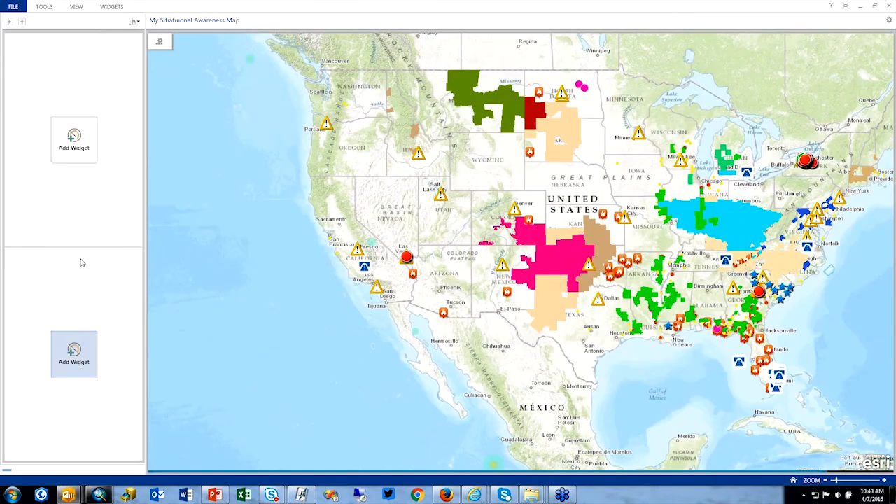
Add a List widget to the upper empty slot with SignificantEvents as its data source
click(80, 149)
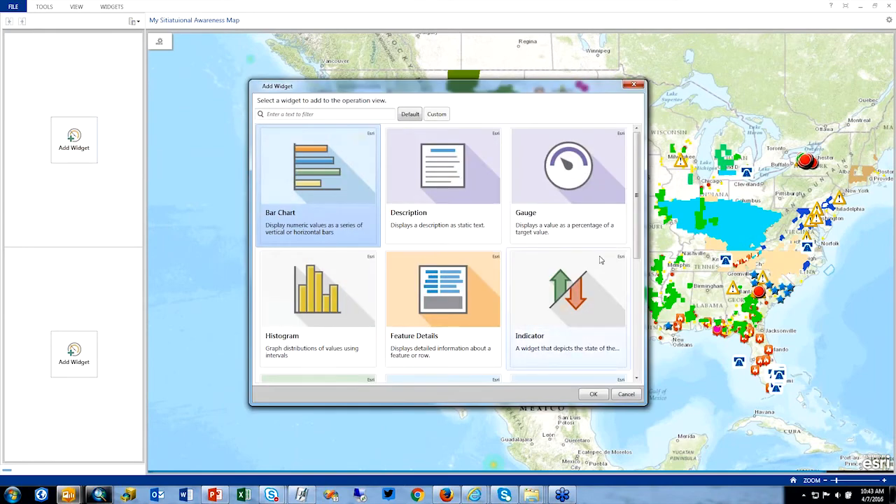
scroll(446, 276, down, 3)
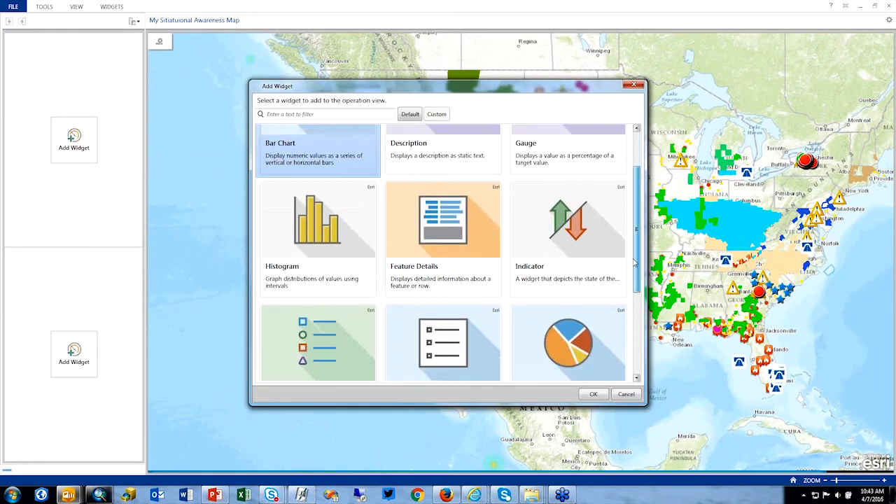
click(446, 277)
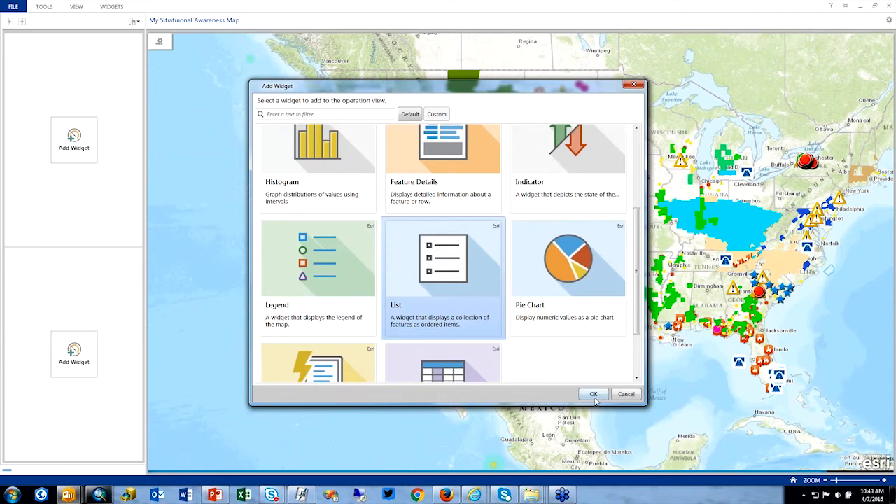
click(593, 395)
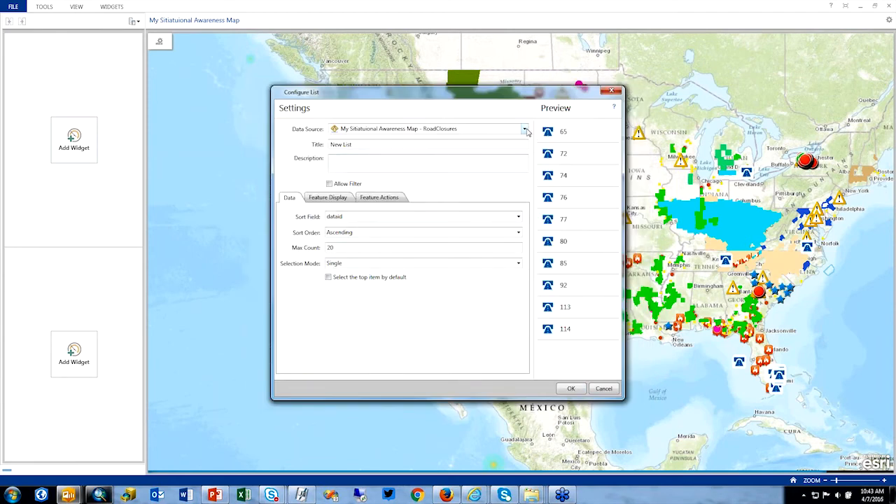
click(525, 129)
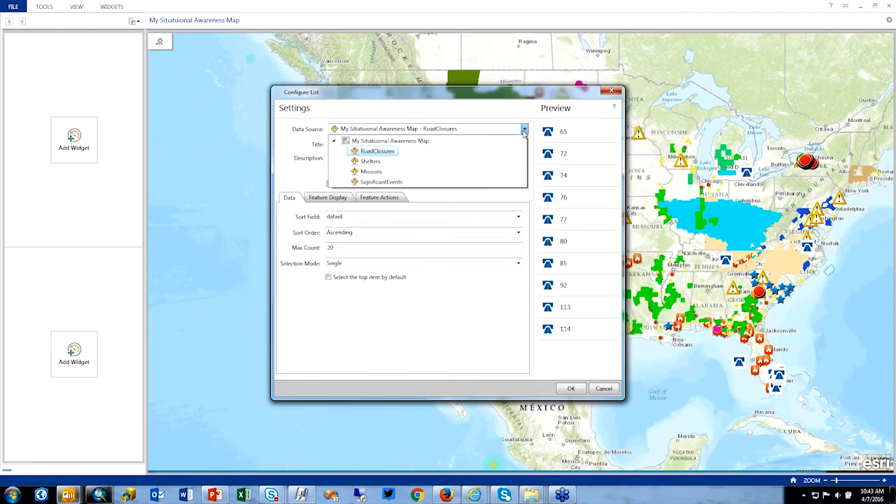
click(393, 185)
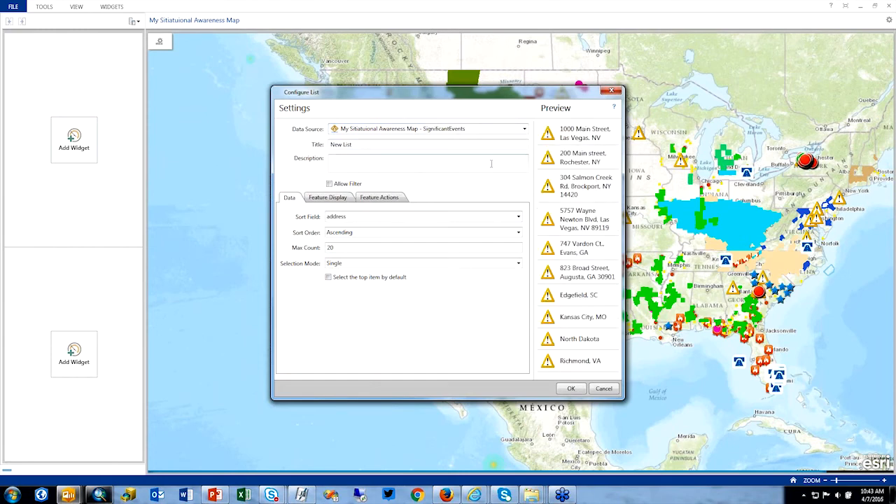
Sort the list by entrydate in descending order and title it "List of Events"
click(518, 234)
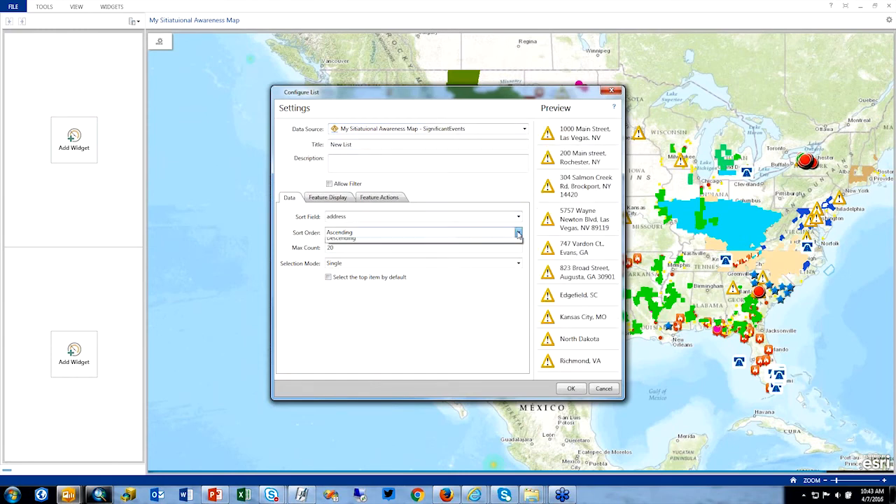
click(468, 253)
click(518, 217)
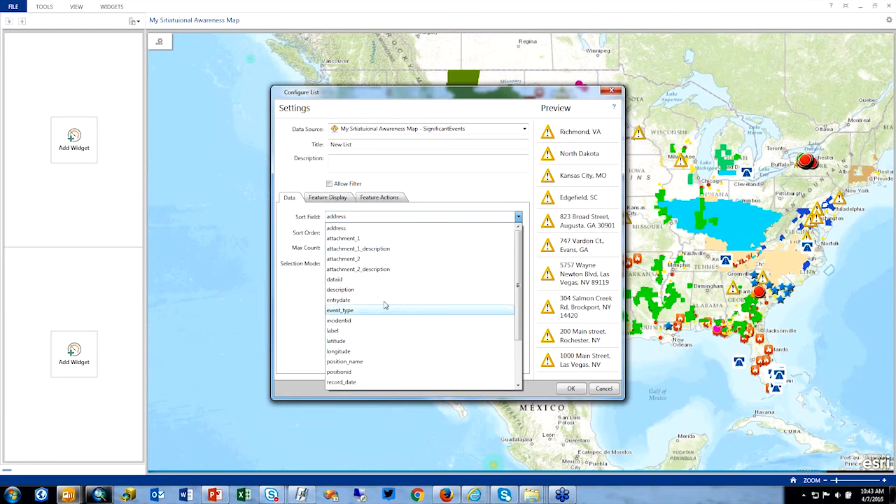
click(384, 301)
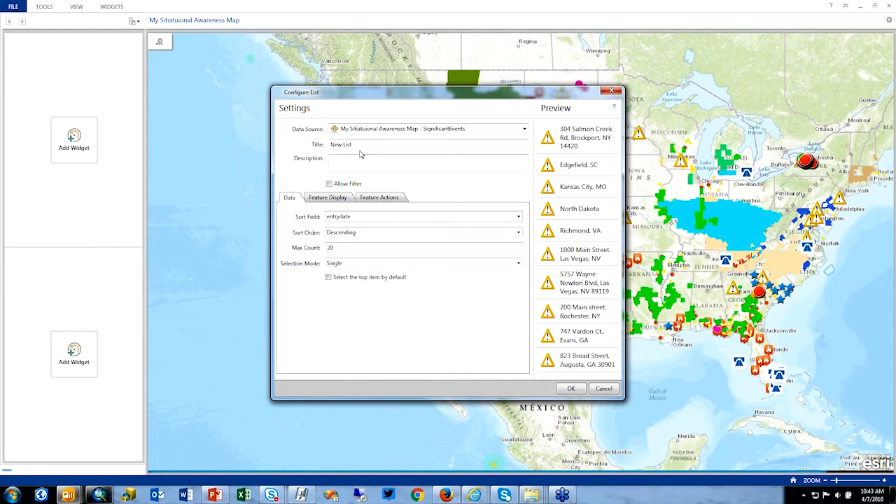
drag(363, 146, 321, 144)
text(Li)
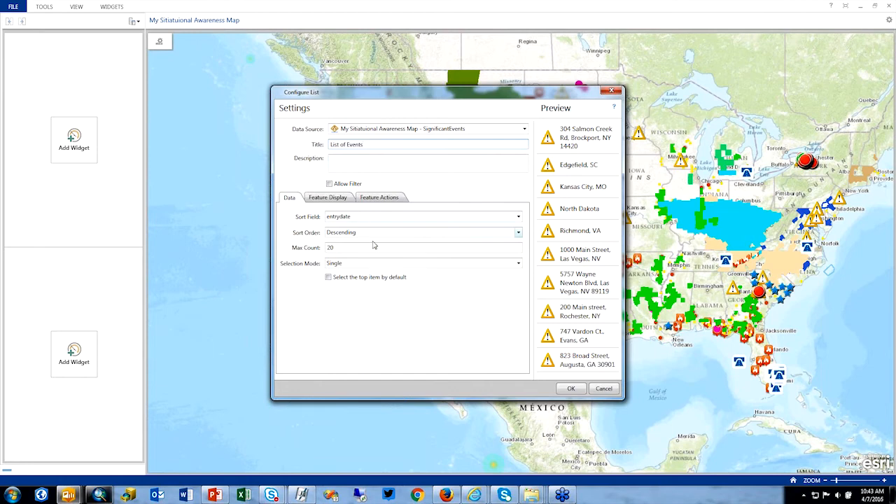
Make each list item's feature title show only the {description} field instead of the address
click(326, 198)
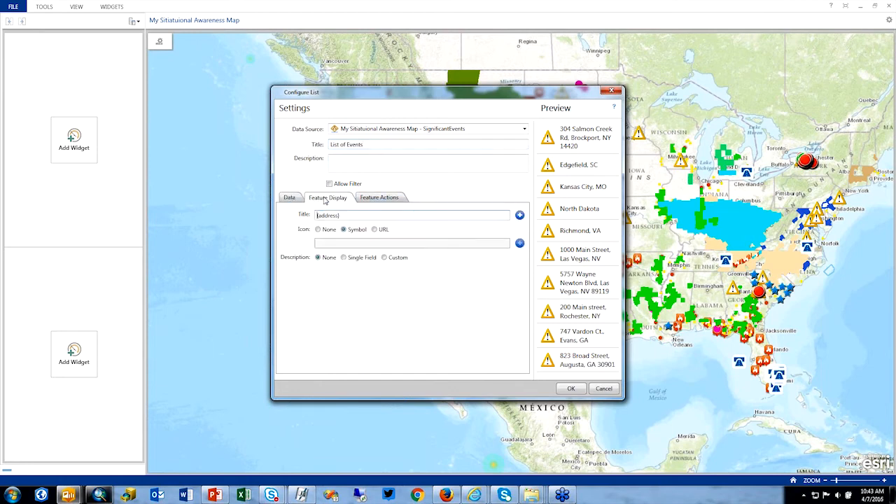
click(519, 217)
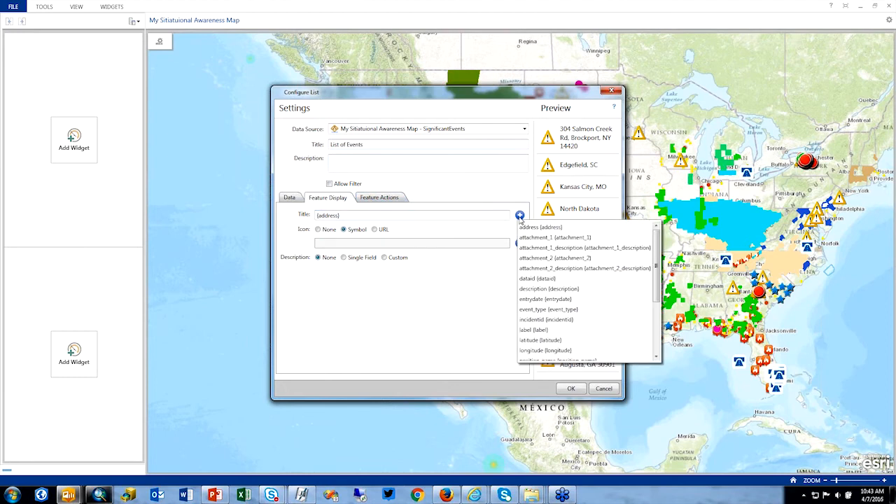
click(550, 289)
click(401, 216)
key(BackSpace)
key(BackSpace)
key(BackSpace)
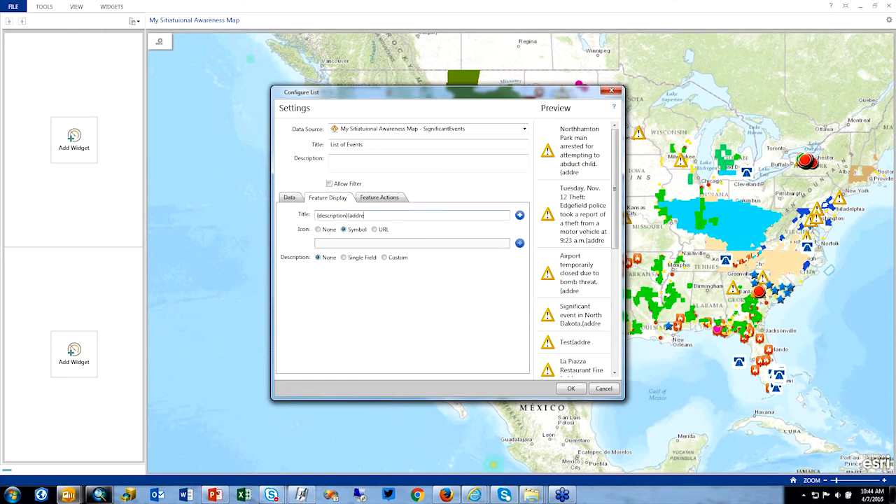
key(BackSpace)
key(BackSpace)
key(BackSpace)
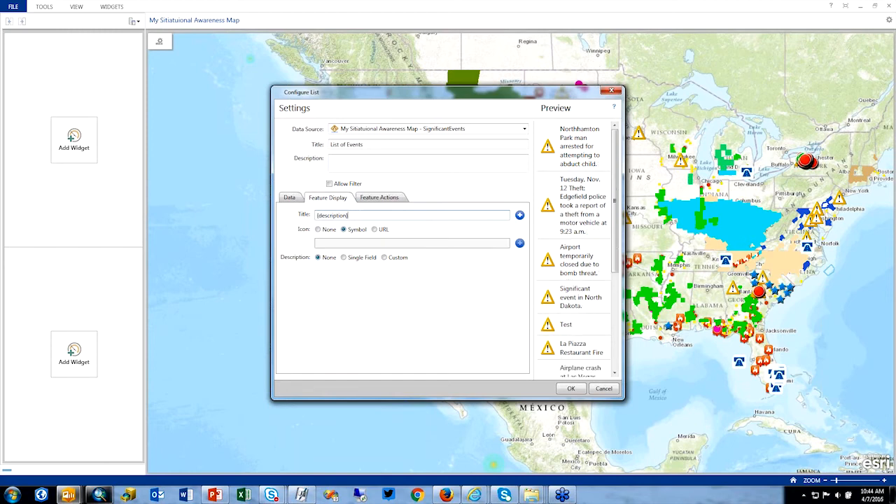
Enable the Show pop-up, Pan to and Zoom to feature actions, set the double-click action to Zoom to, and finish the list
click(383, 198)
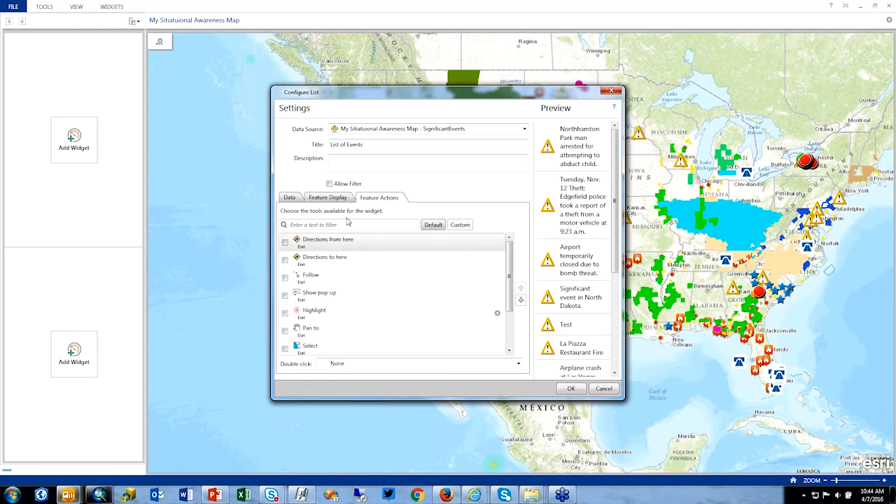
click(286, 297)
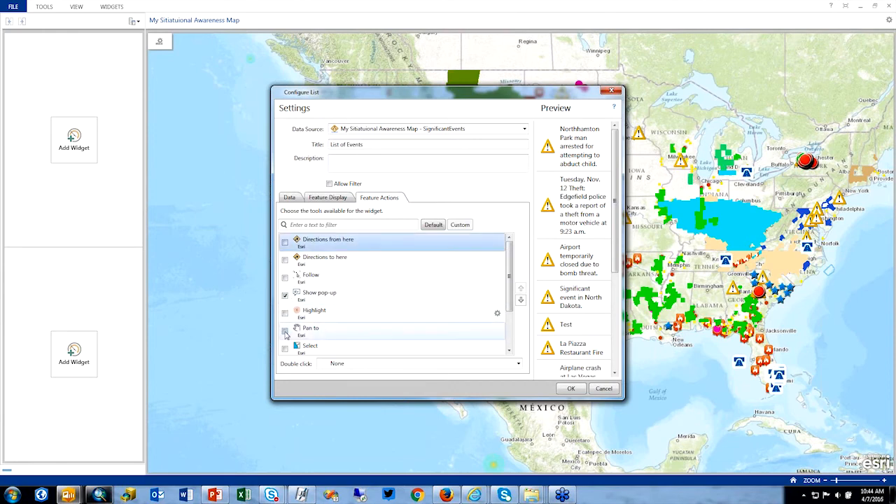
click(286, 331)
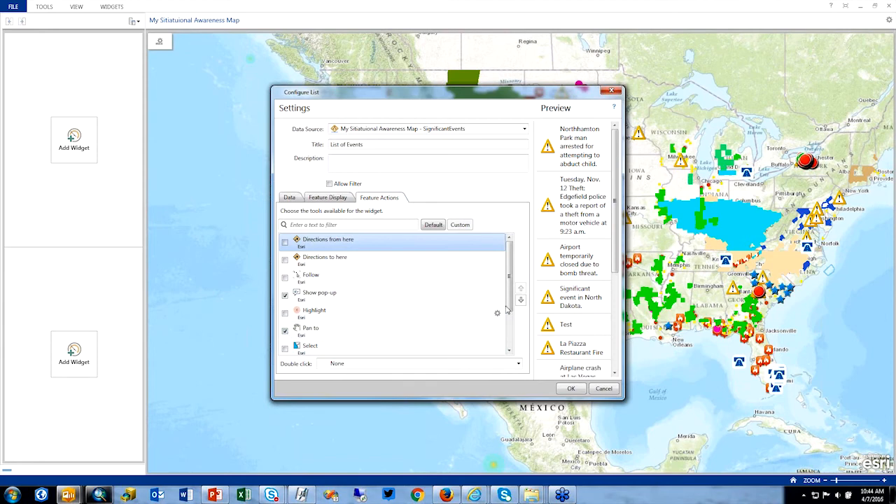
drag(509, 309, 505, 350)
click(285, 331)
click(363, 370)
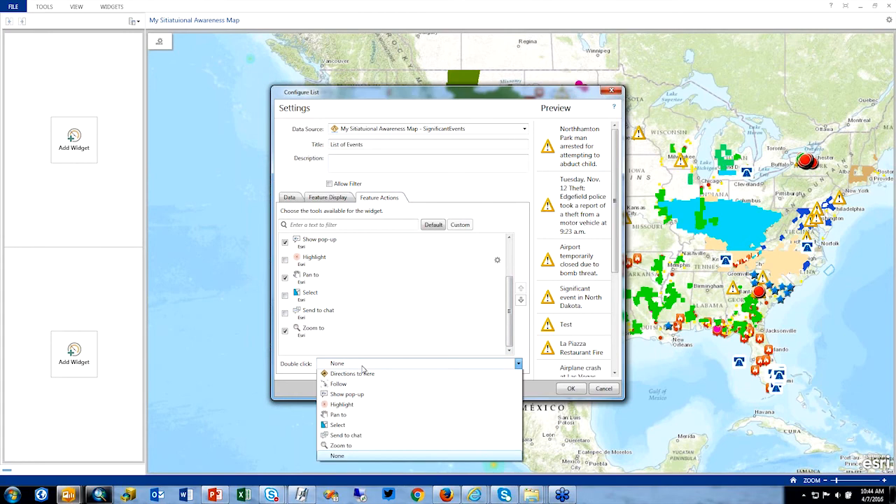
click(344, 467)
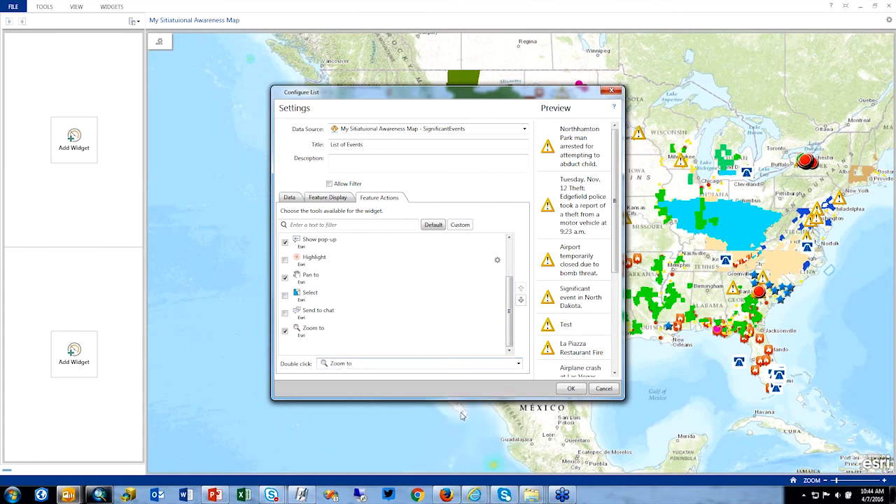
click(570, 389)
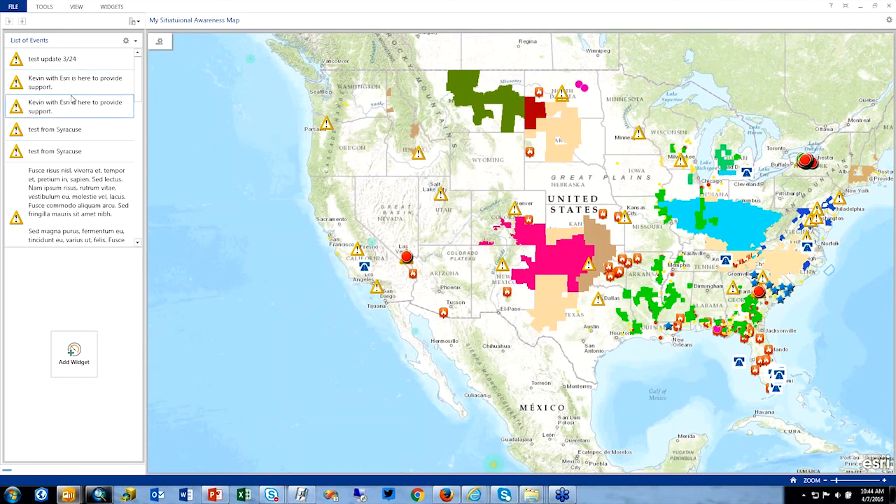
Add a Summary widget to the remaining empty slot with SignificantEvents as its data source
click(78, 357)
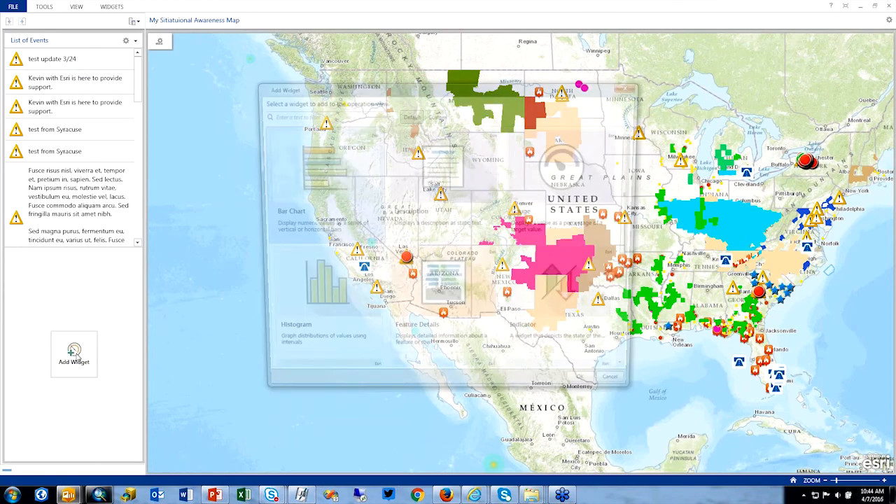
drag(636, 216, 626, 320)
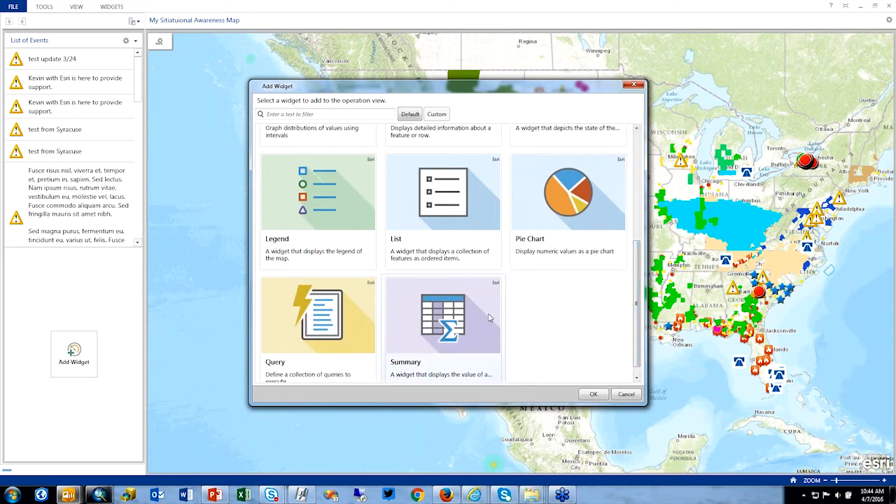
click(471, 326)
click(596, 395)
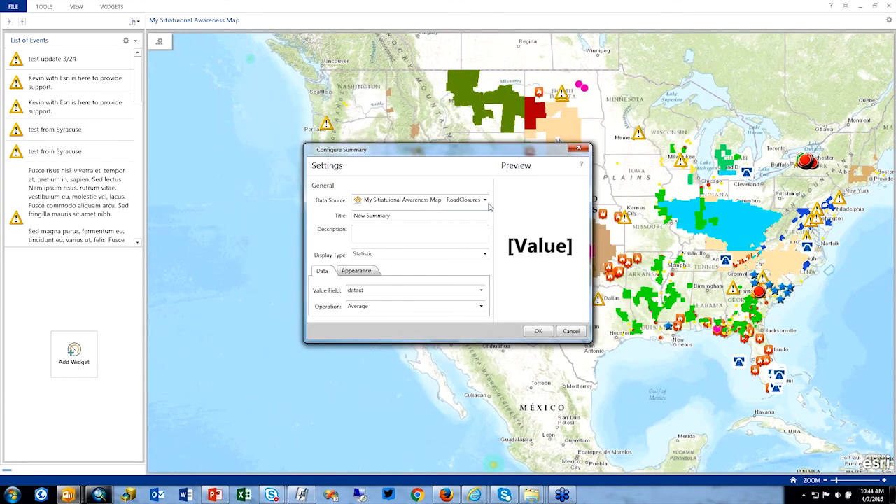
click(485, 201)
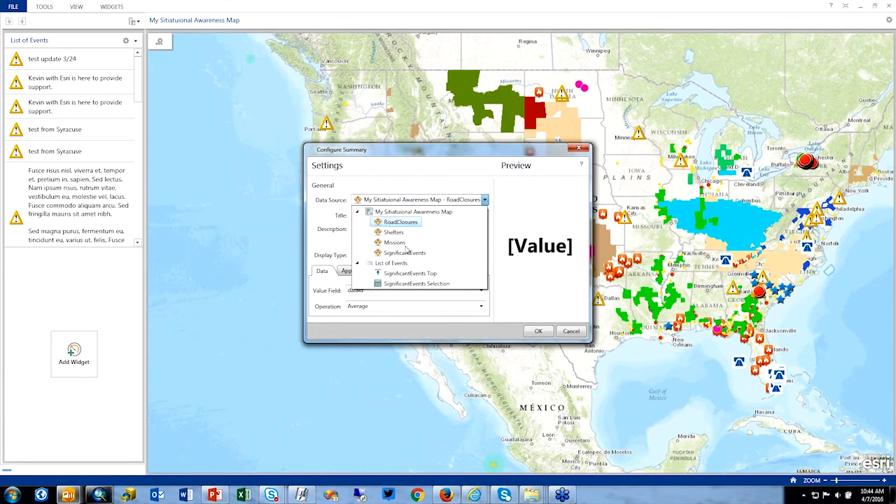
click(406, 253)
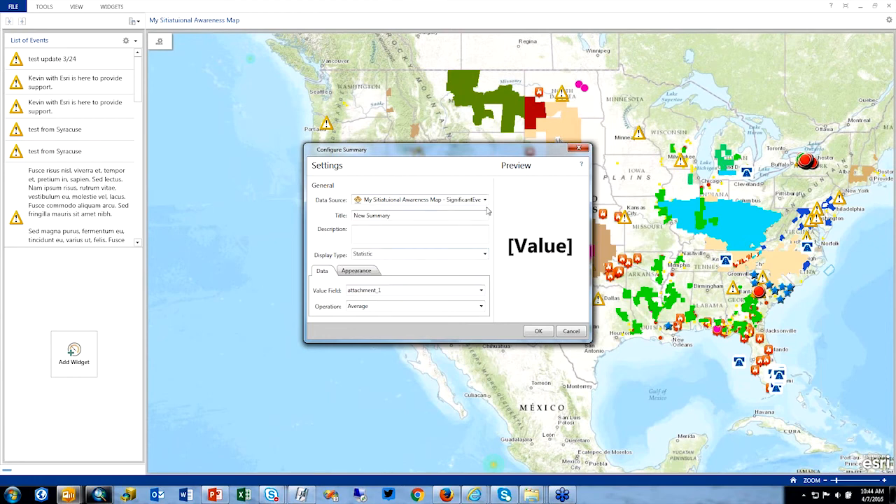
Set the summary's display type to Count, title it "Count" and finish the widget
click(485, 254)
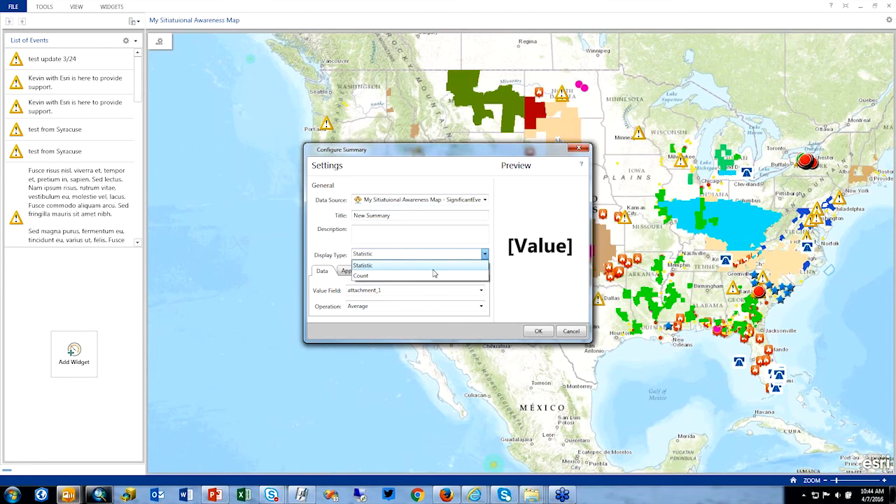
click(421, 276)
drag(459, 214, 362, 218)
text(Count)
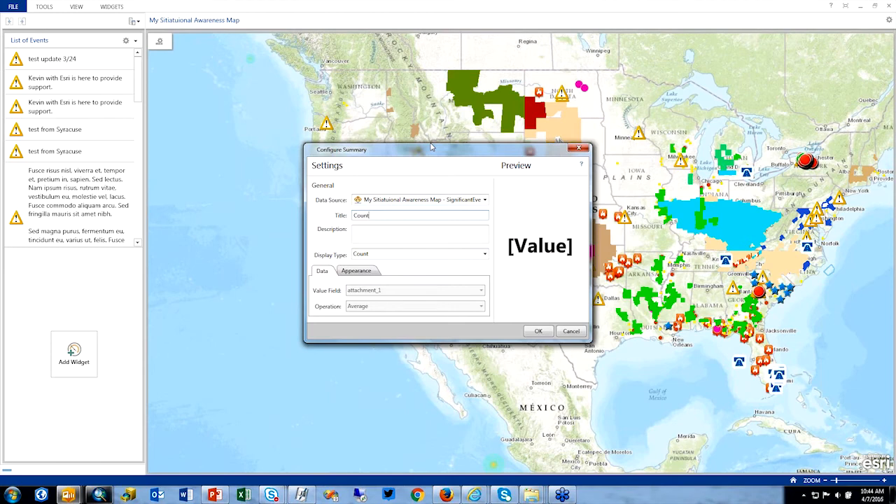
click(539, 331)
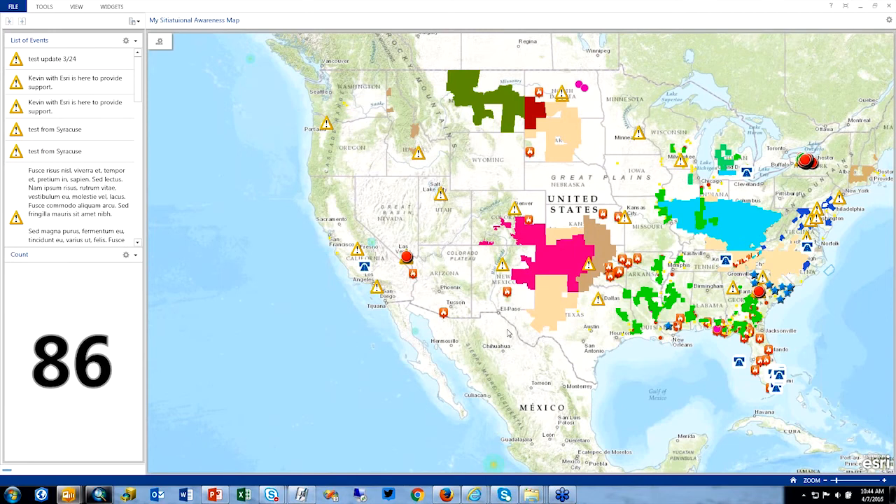
Save the single display operation view under the title "My Operation View"
click(12, 9)
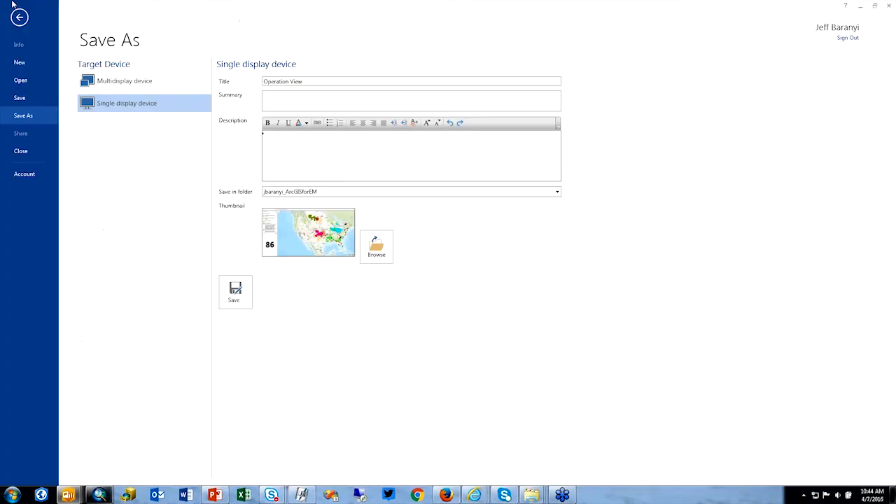
click(338, 81)
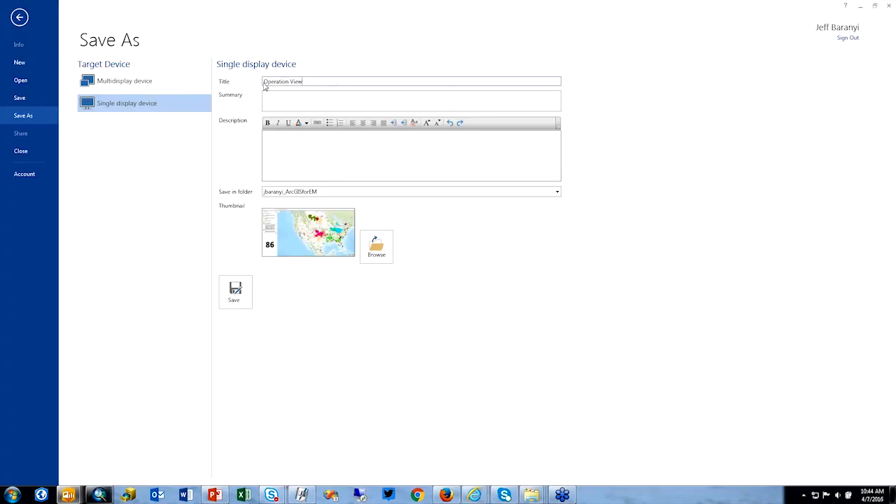
text(My)
click(236, 303)
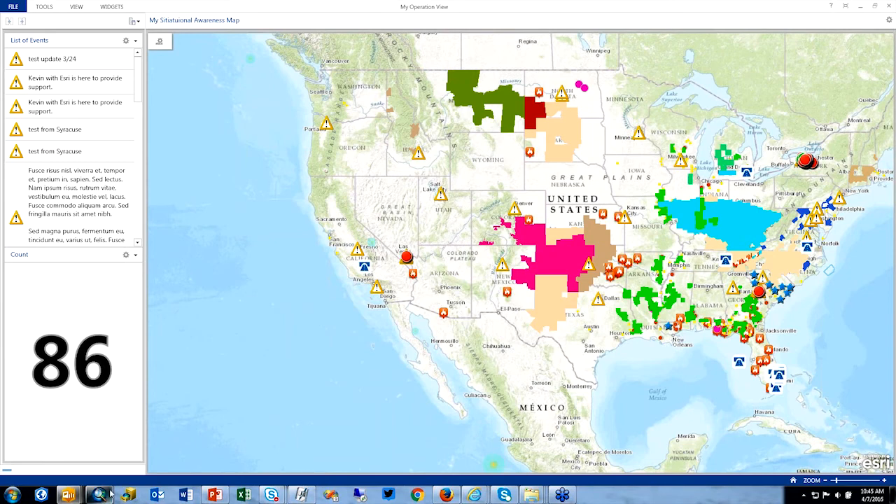
Switch to the WebEOC.mxd document in ArcMap and zoom the map to Southern California and Arizona
mouse_move(100, 495)
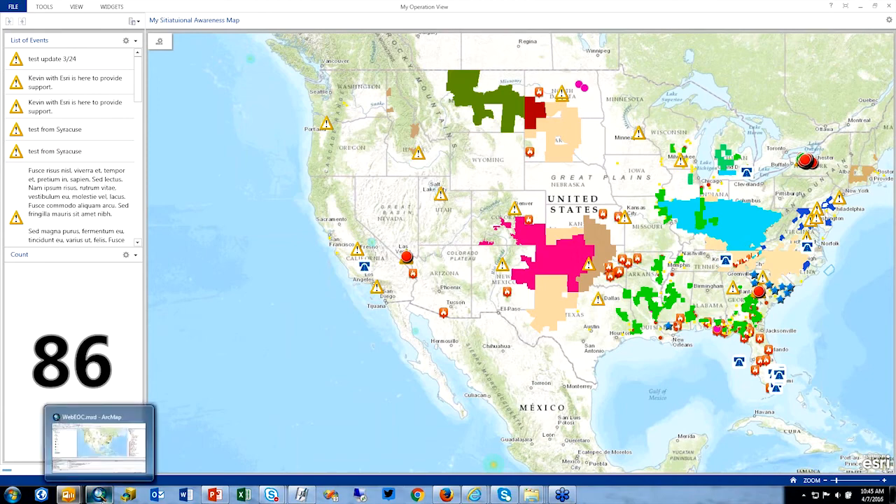
click(89, 450)
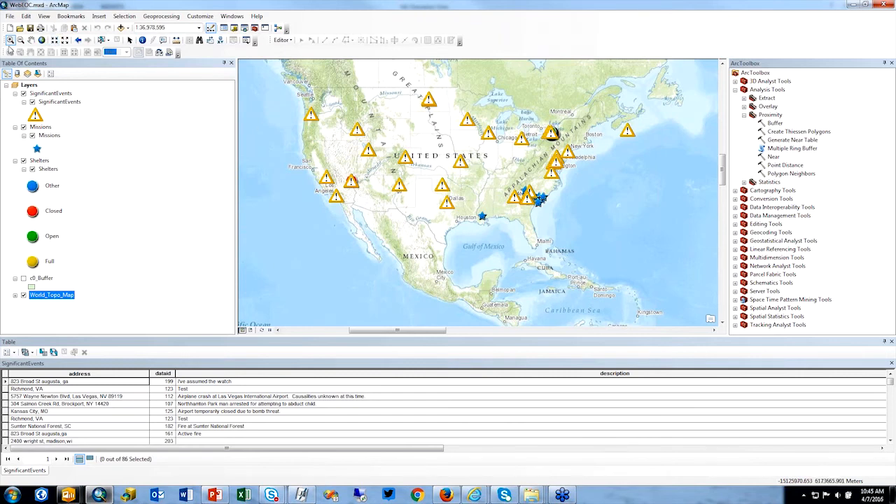
drag(389, 216, 311, 161)
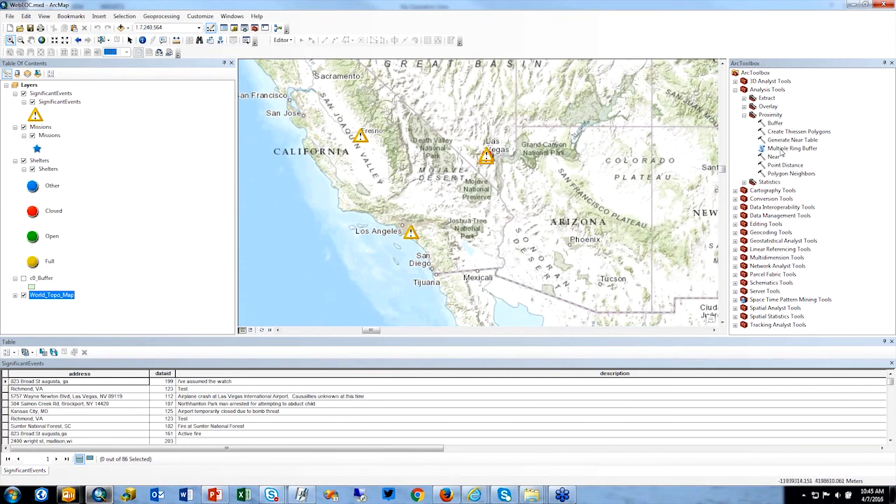
Open the Buffer tool from the Proximity toolset to view its parameters, and close it without running it
click(776, 124)
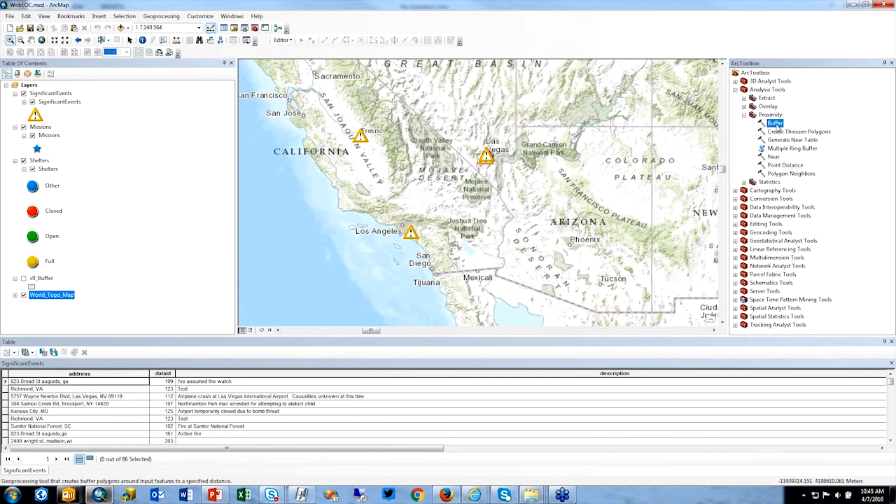
double_click(776, 124)
click(621, 398)
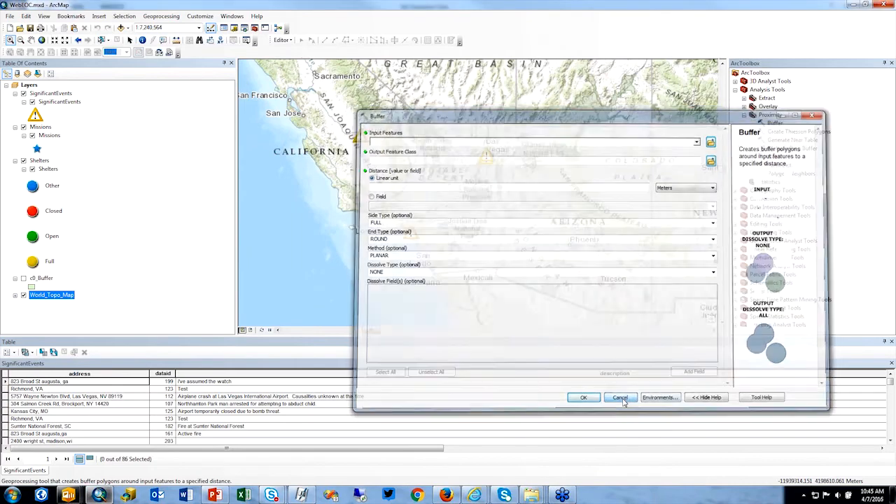
Switch to the PowerPoint presentation "Accessing and Visualizing WebEOC Data within ArcGIS Online"
mouse_move(214, 495)
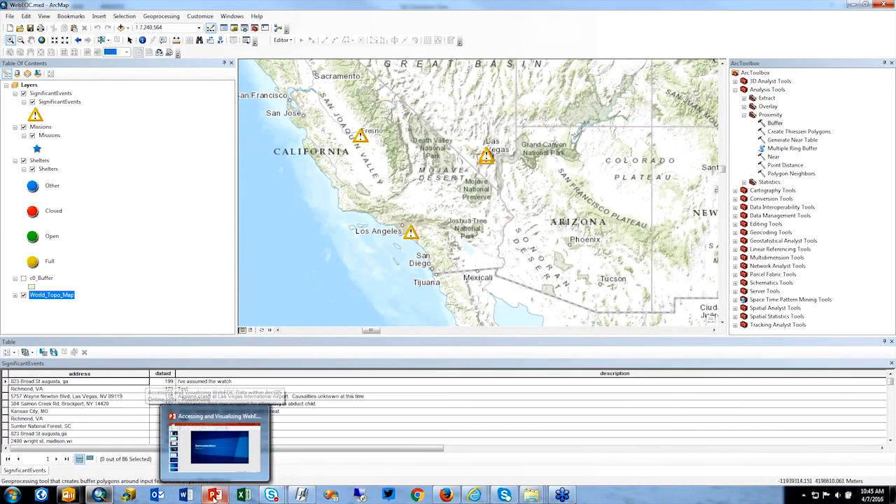
click(218, 456)
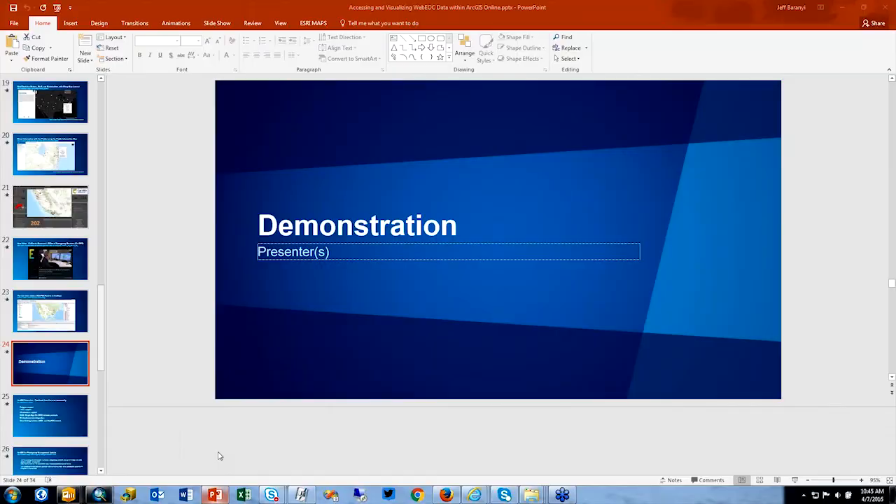